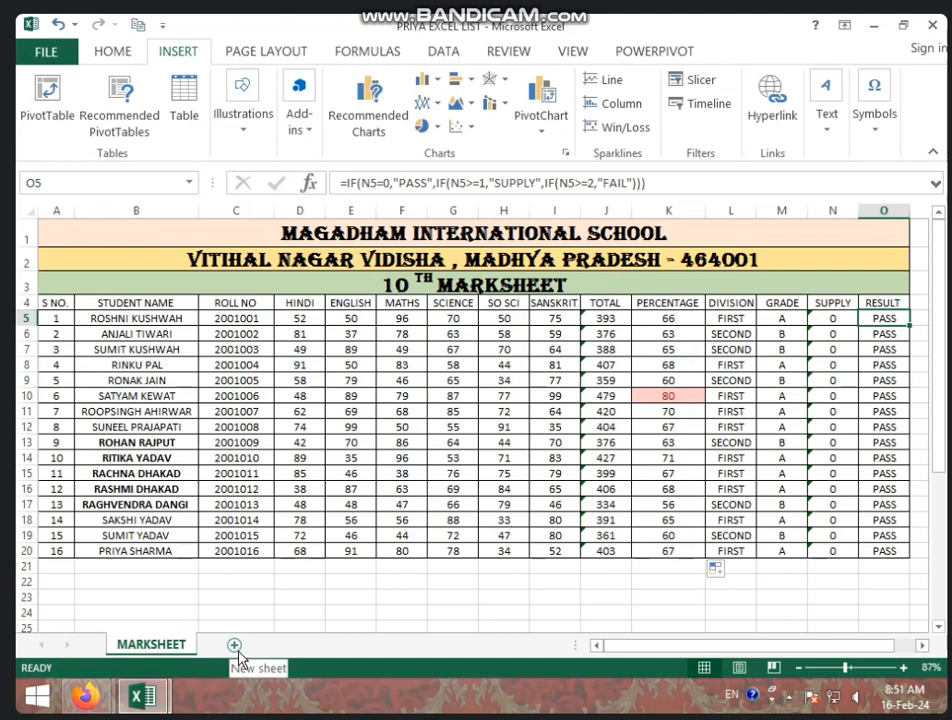
Insert a new sheet after MARKSHEET and rename its tab from Sheet1 to BILL
click(236, 649)
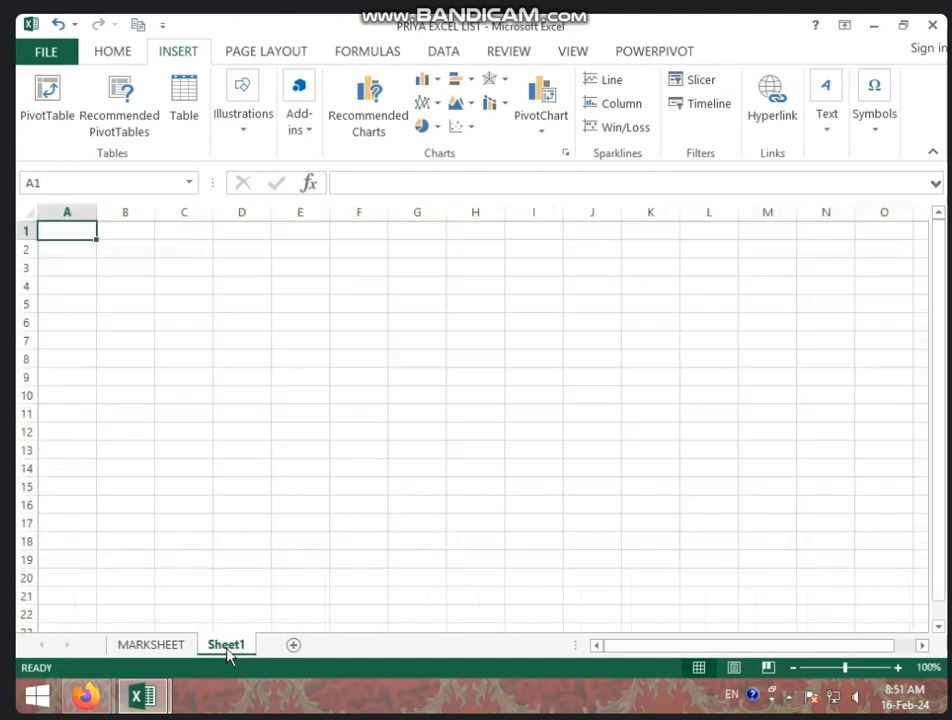
right_click(229, 651)
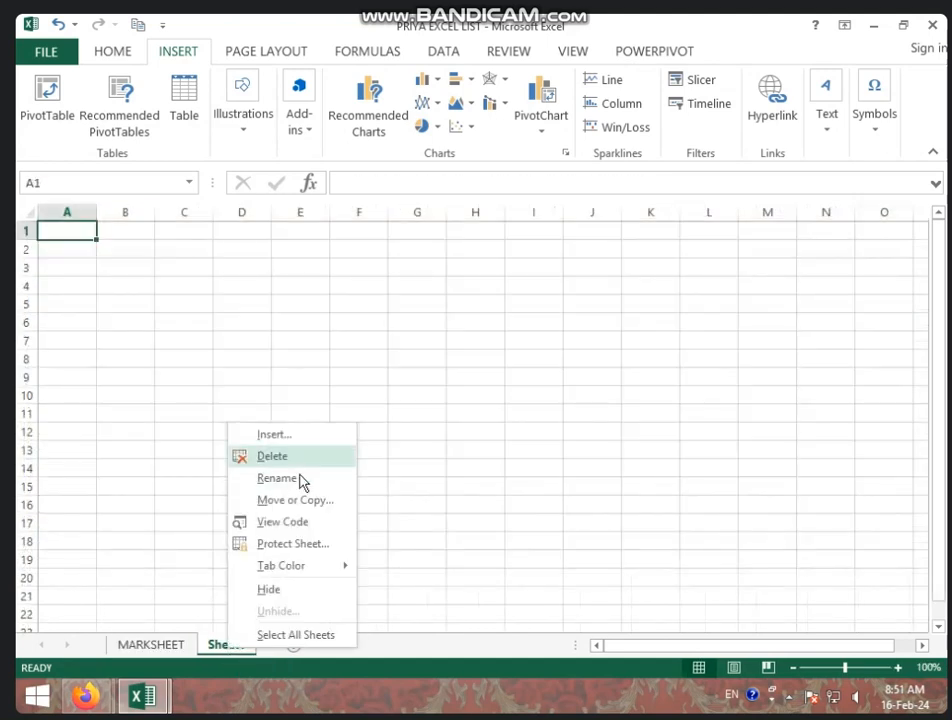
click(299, 482)
text(BILL)
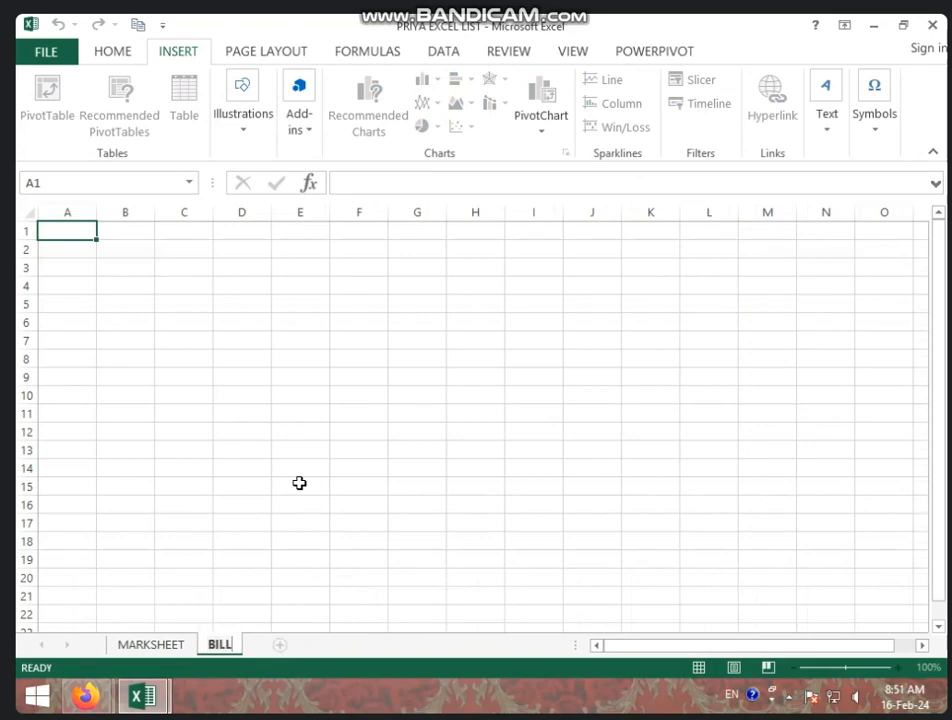
key(Return)
click(287, 483)
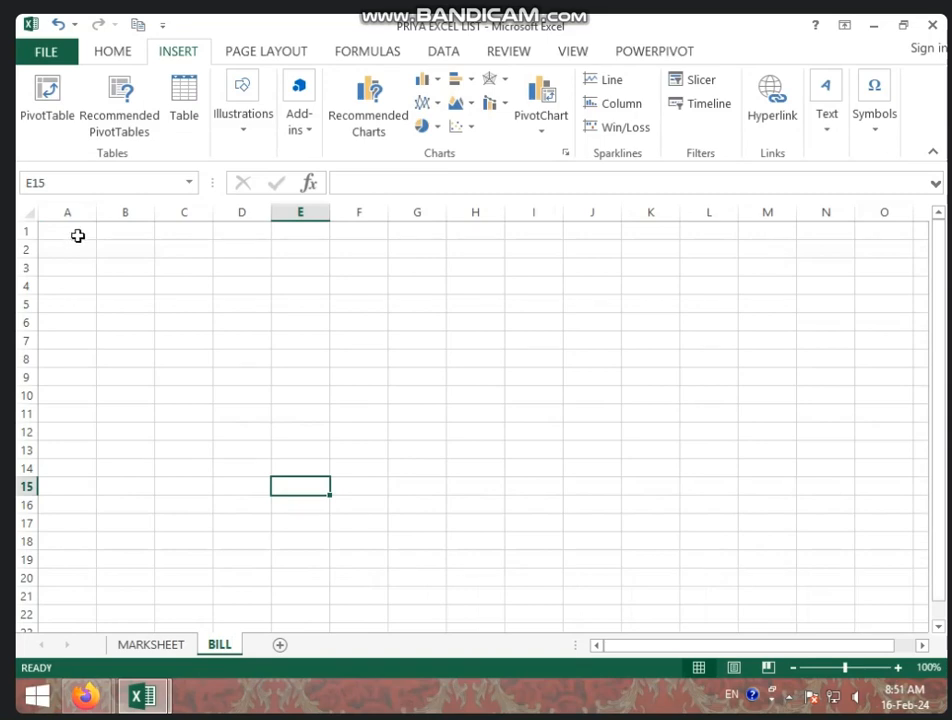
Merge and centre A1:H1 and enter the title MAHAKAL MOBILES AND COMMUNICATION
drag(79, 232, 461, 230)
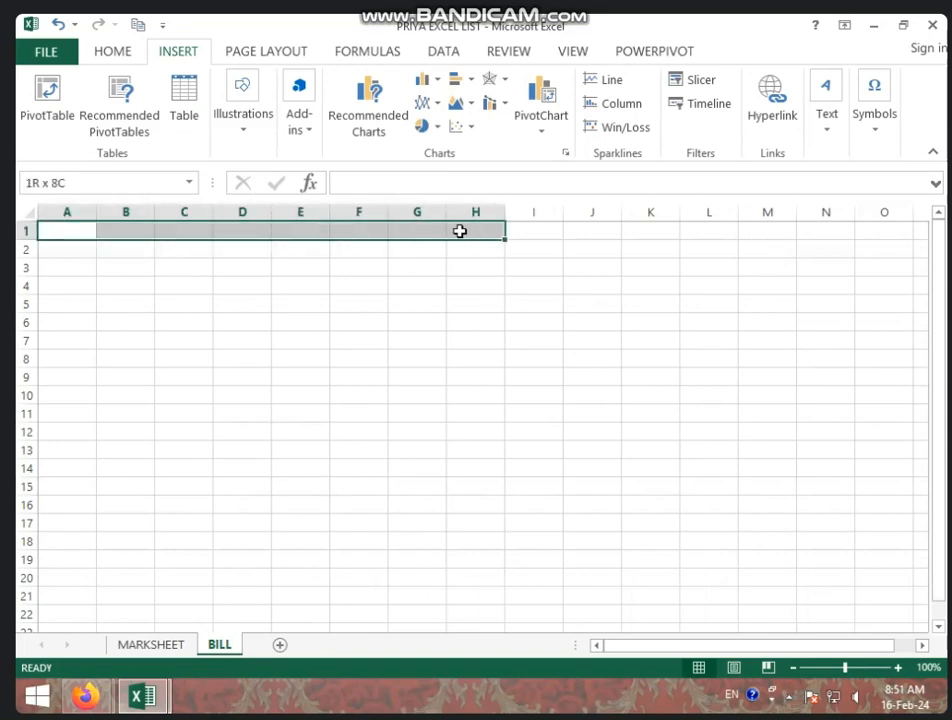
click(114, 52)
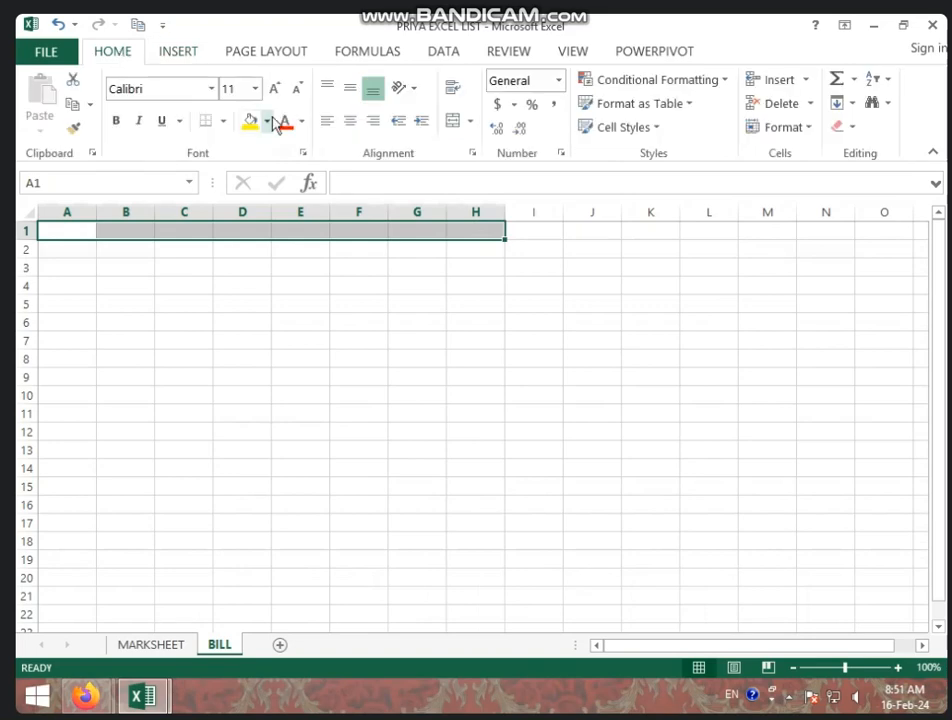
click(452, 124)
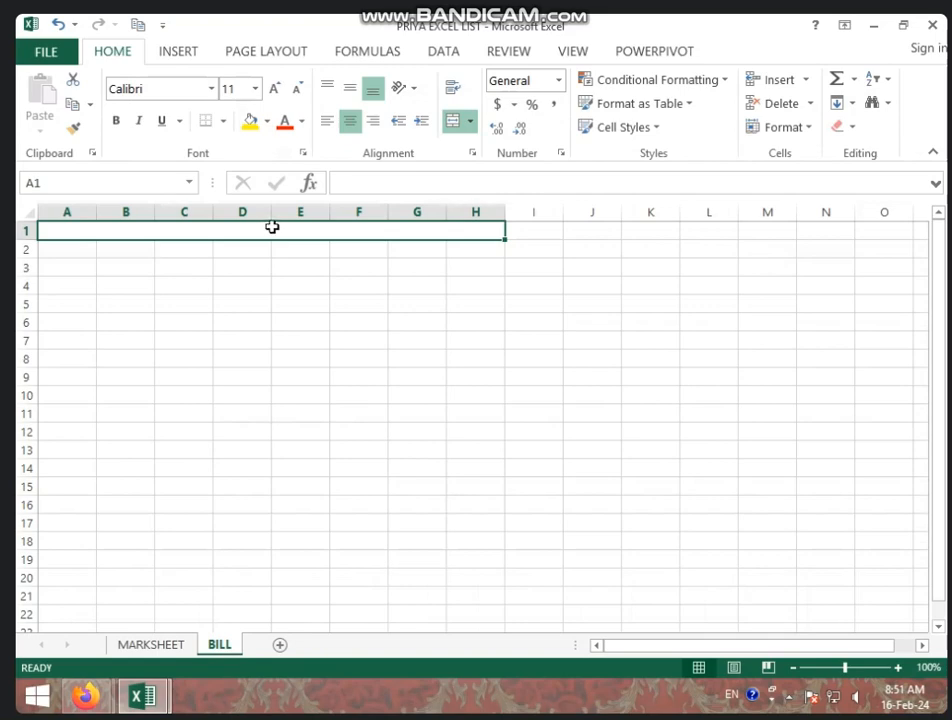
text(MHAKAL)
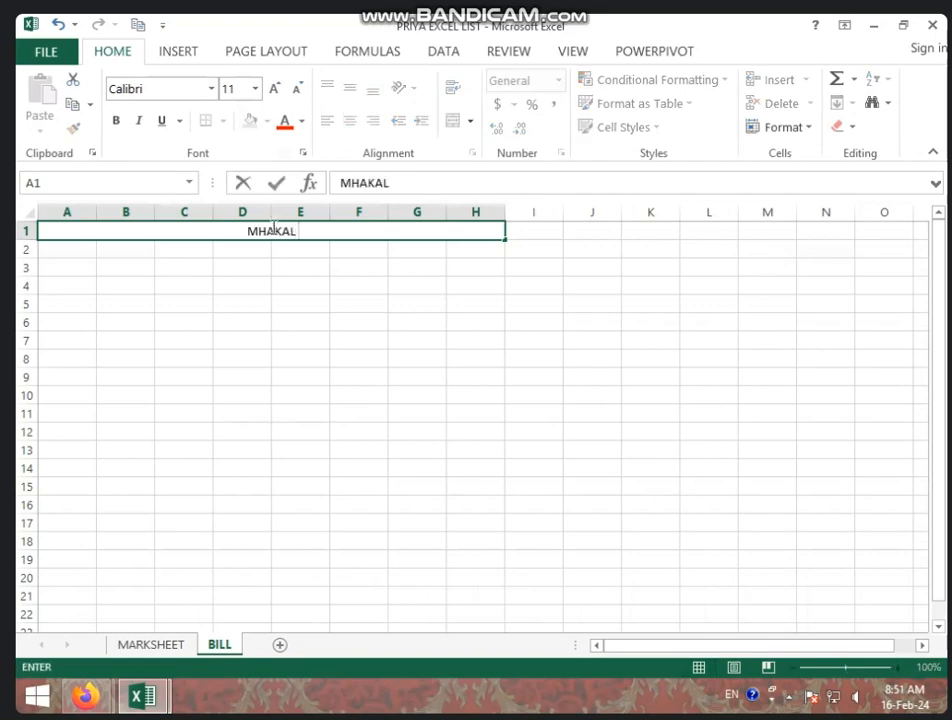
key(F12)
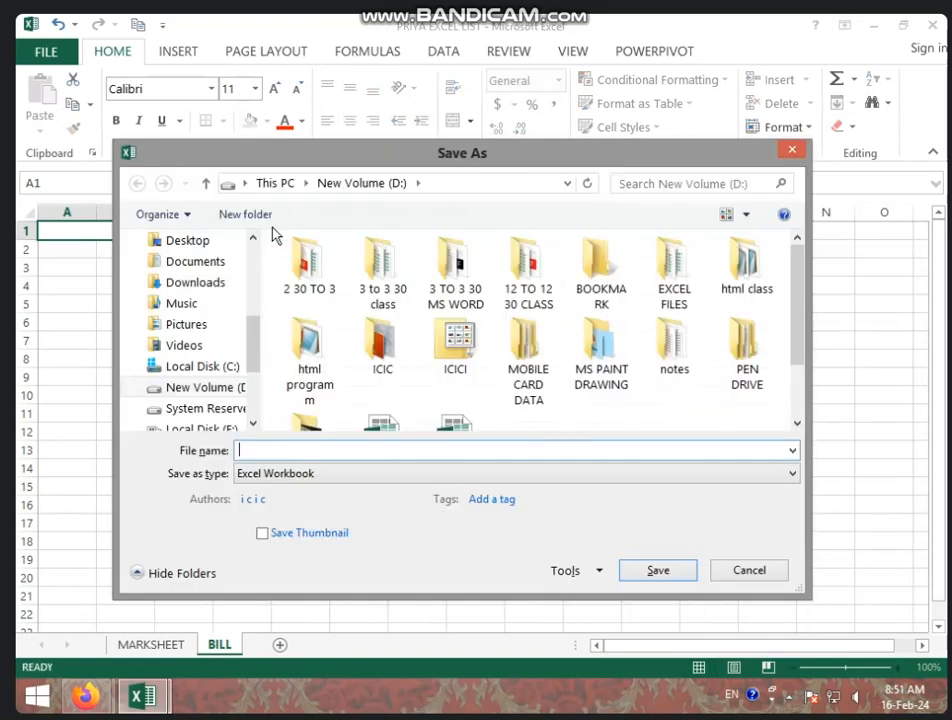
click(793, 150)
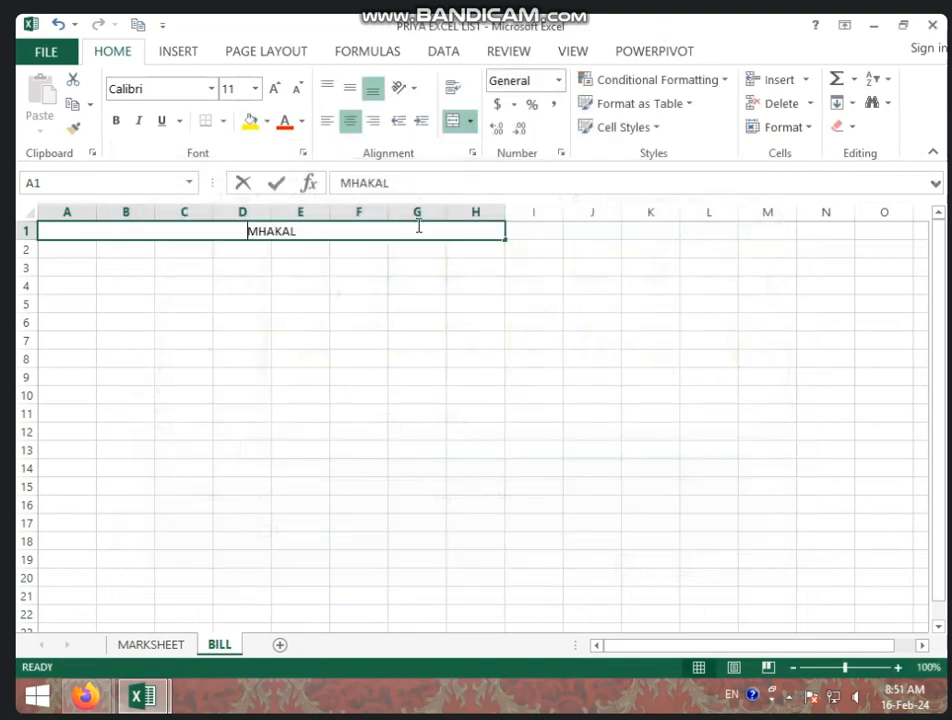
text(MAHAKAL)
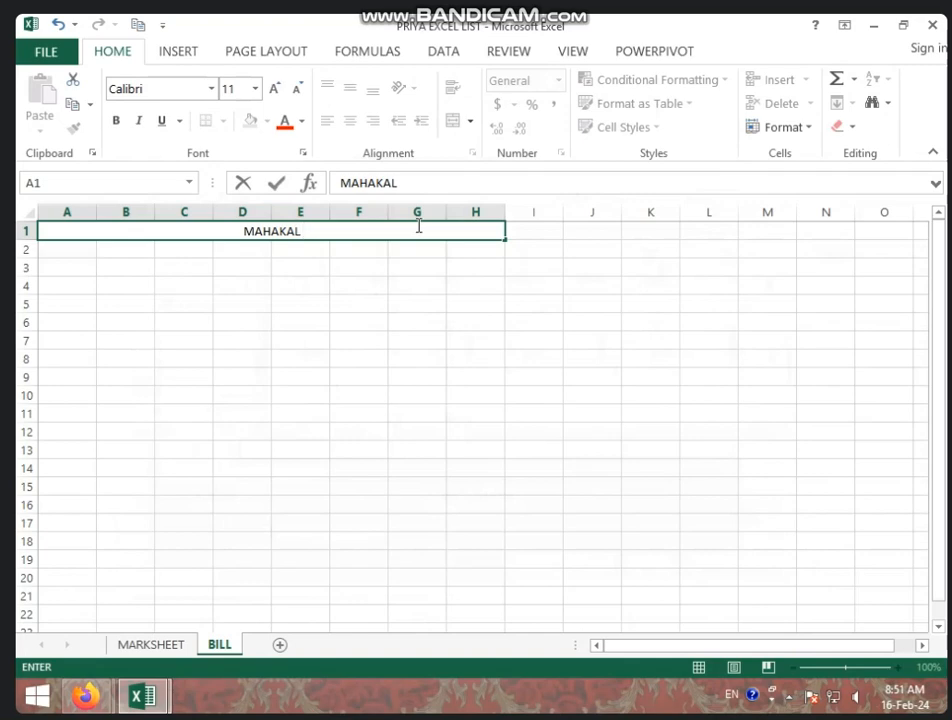
text( MOBILE)
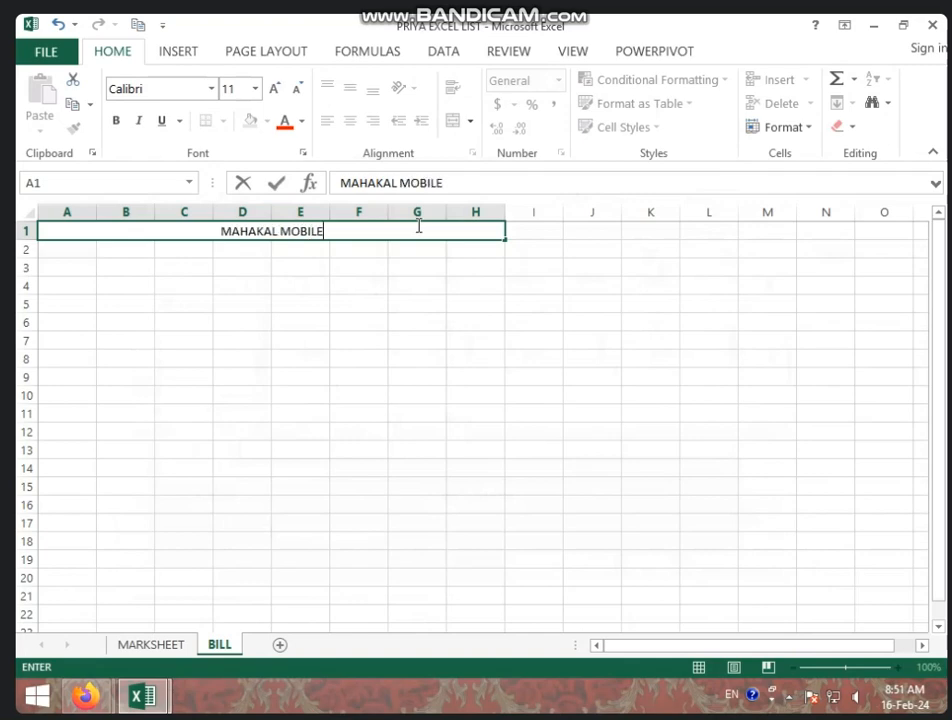
text(S AND COMMUN)
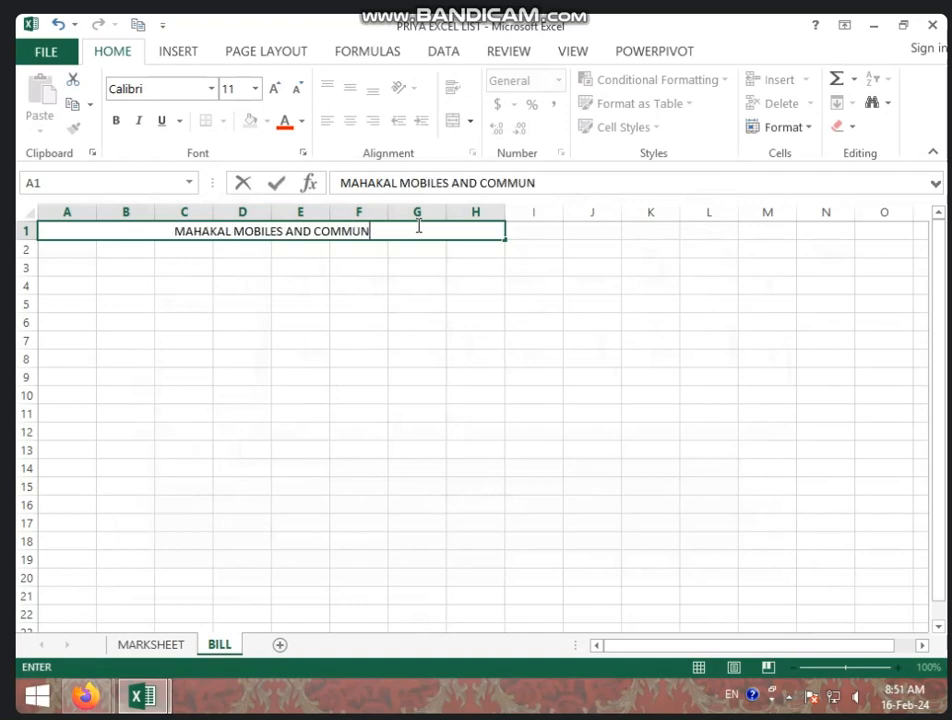
text(ICATION)
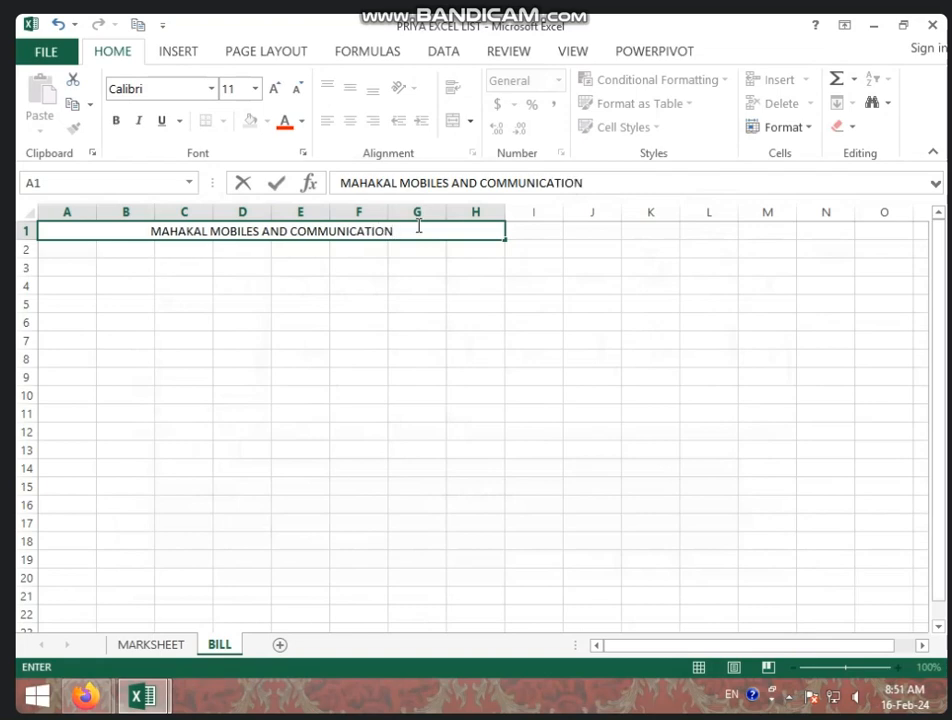
click(117, 284)
click(70, 253)
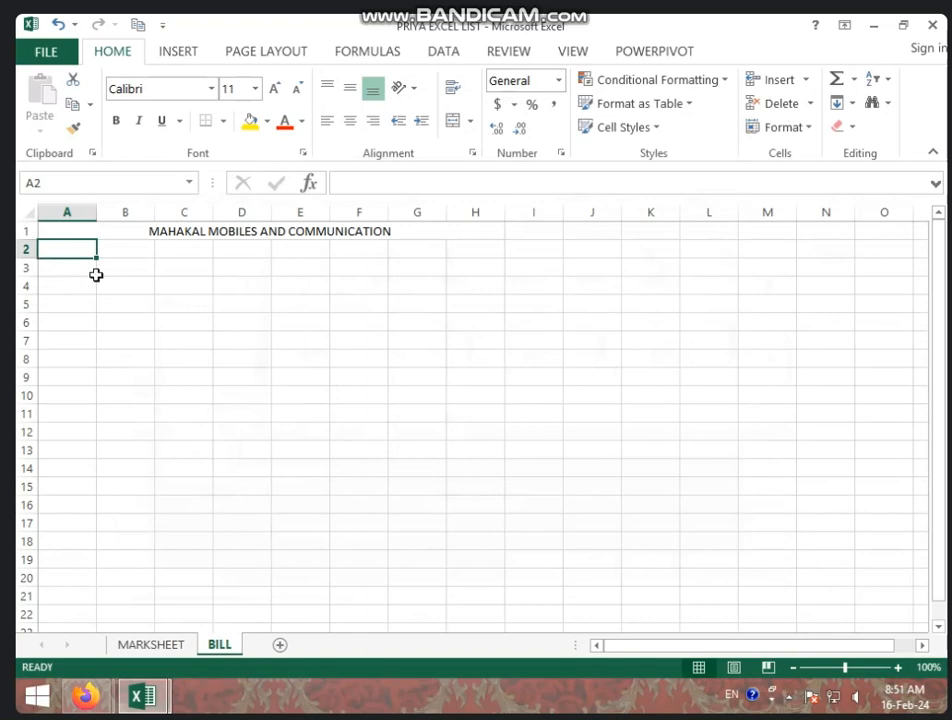
Type the headings S NO, PRODUCTS NAME, RATE and QTY into cells A2 through D2
text(S NO)
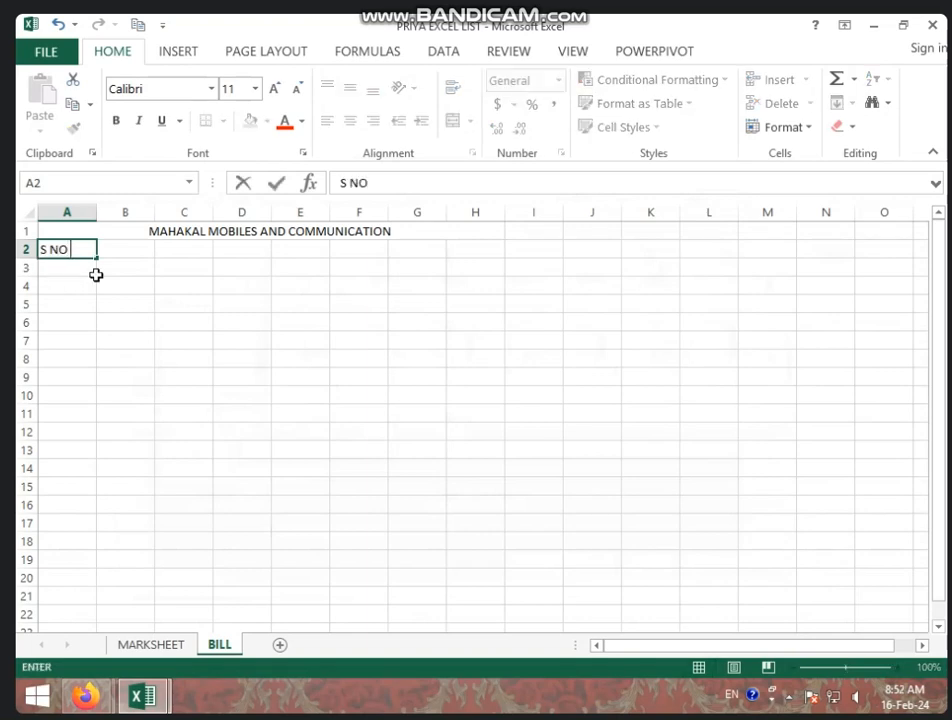
key(Tab)
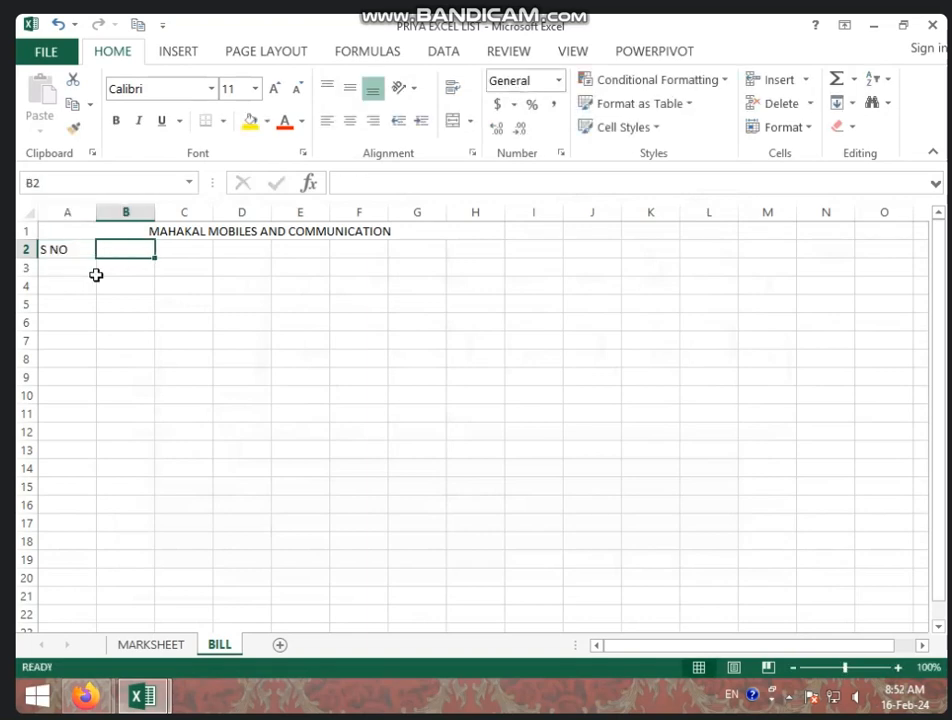
text(PR)
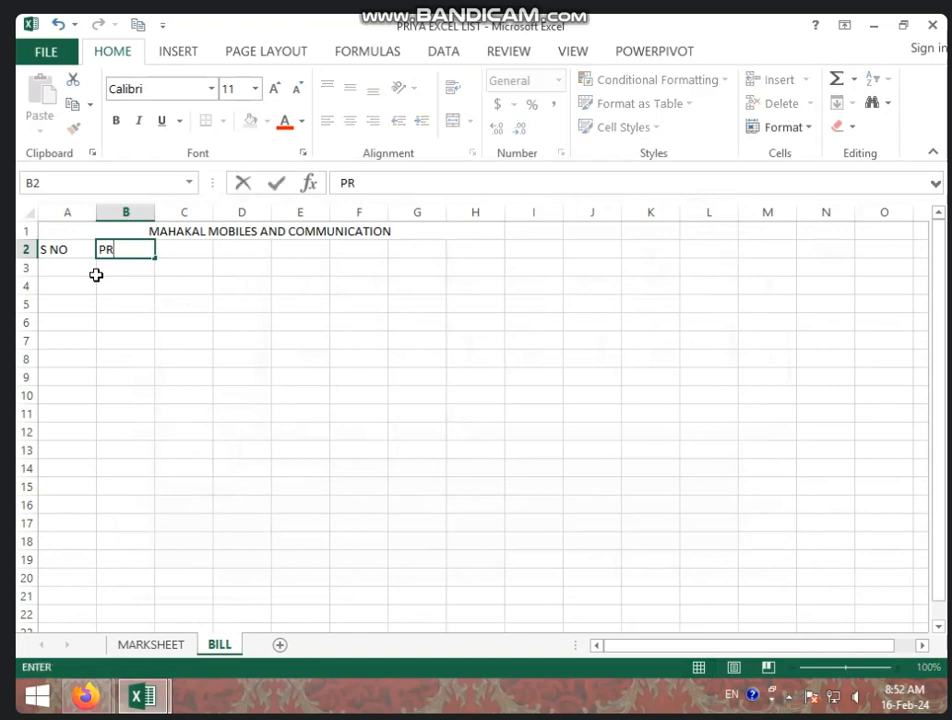
text(ODUCTS NAME)
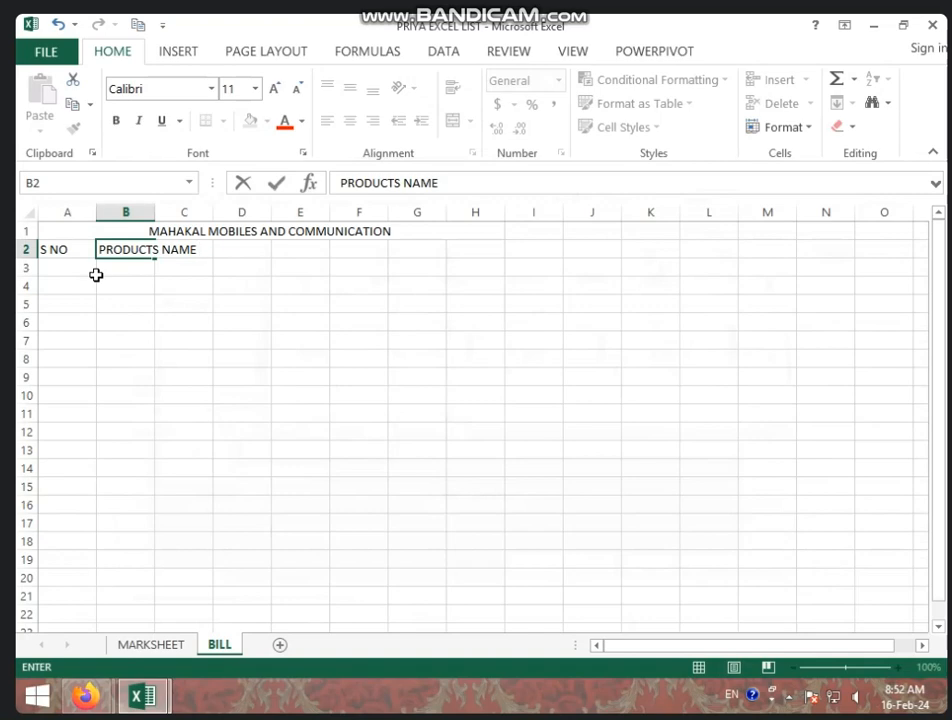
key(Tab)
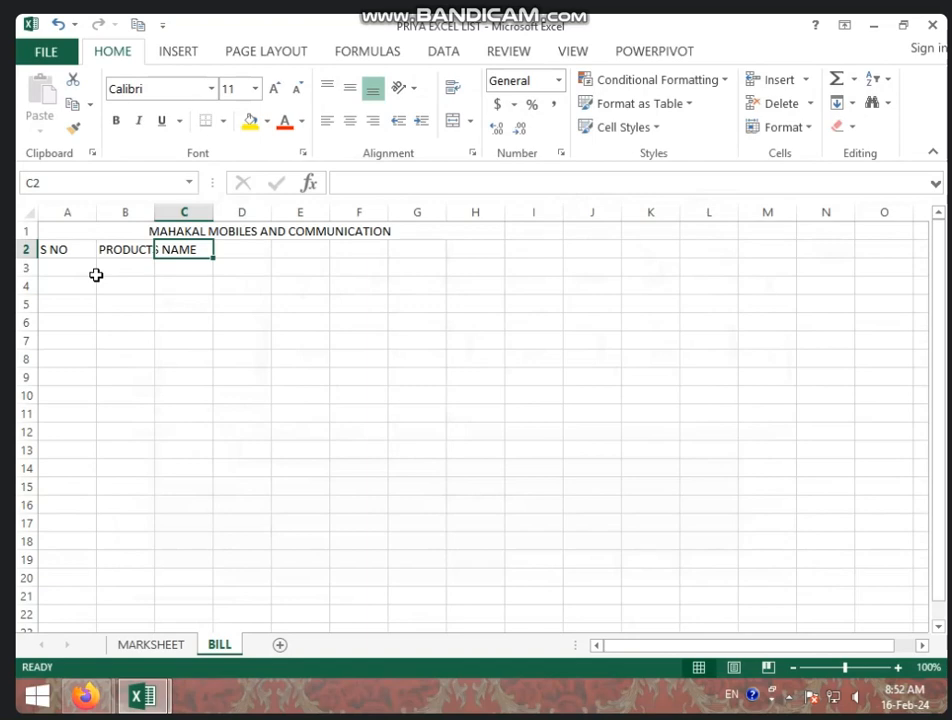
text(RATE)
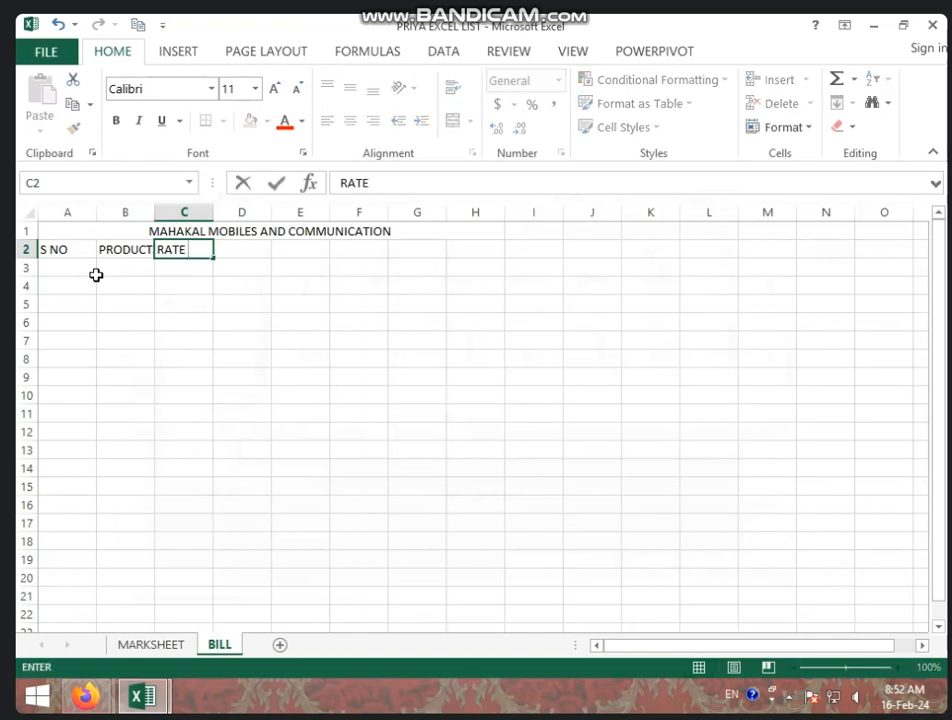
key(Tab)
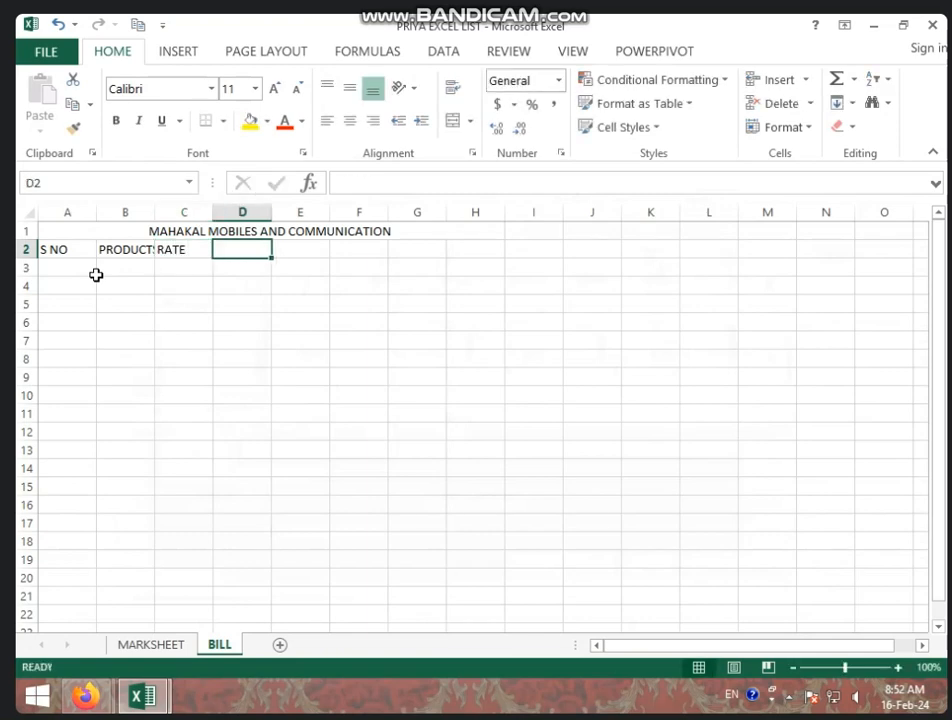
text(QT)
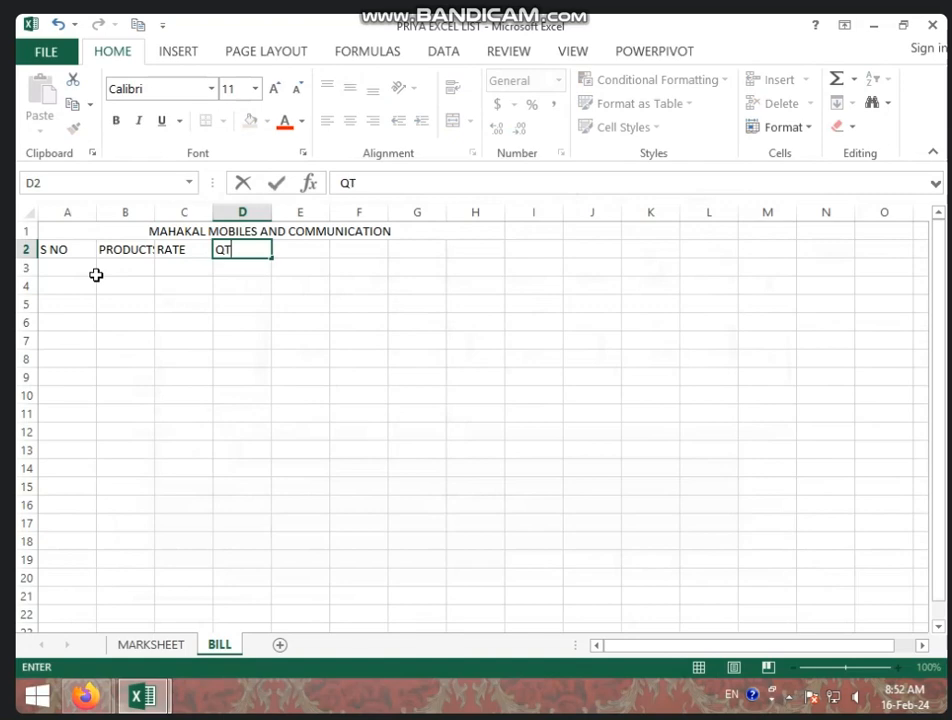
text(Y)
Narrow column A and widen column B so PRODUCTS NAME fits
click(97, 212)
drag(96, 212, 69, 250)
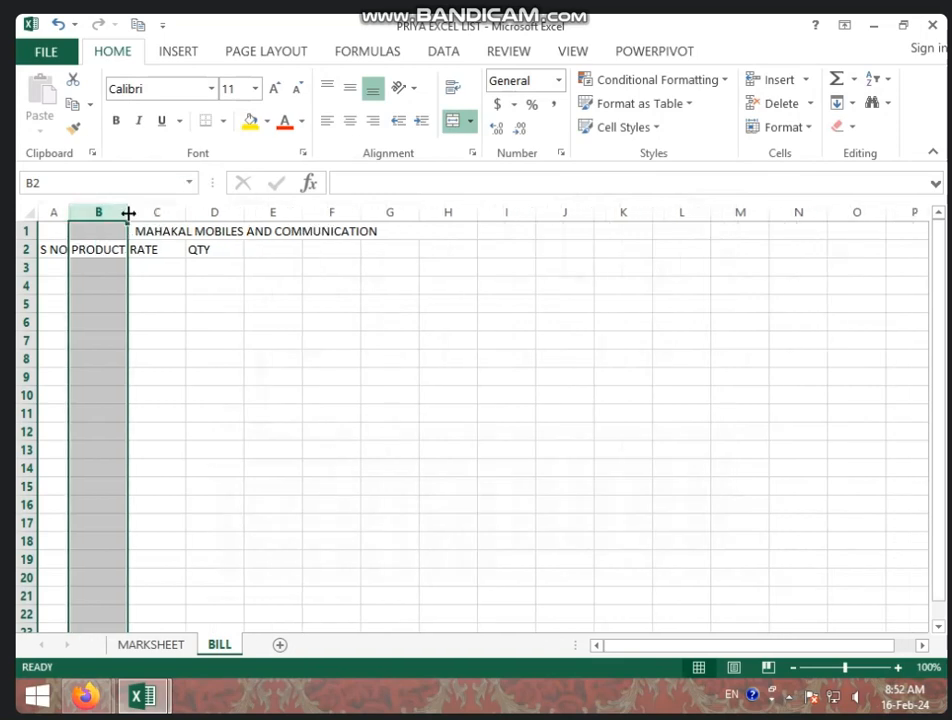
drag(128, 213, 178, 257)
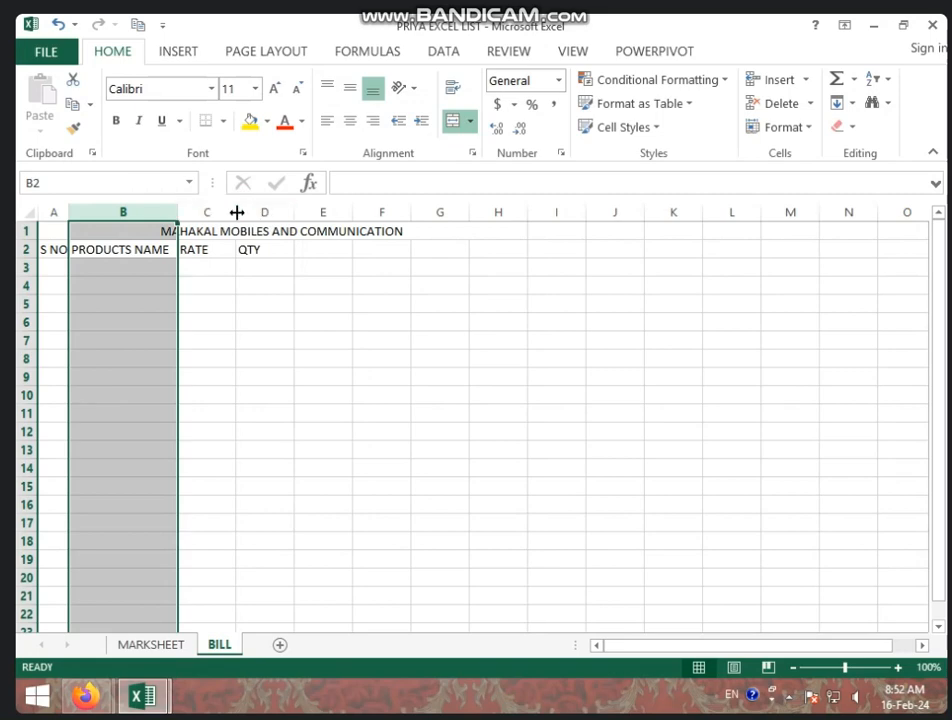
drag(237, 212, 237, 212)
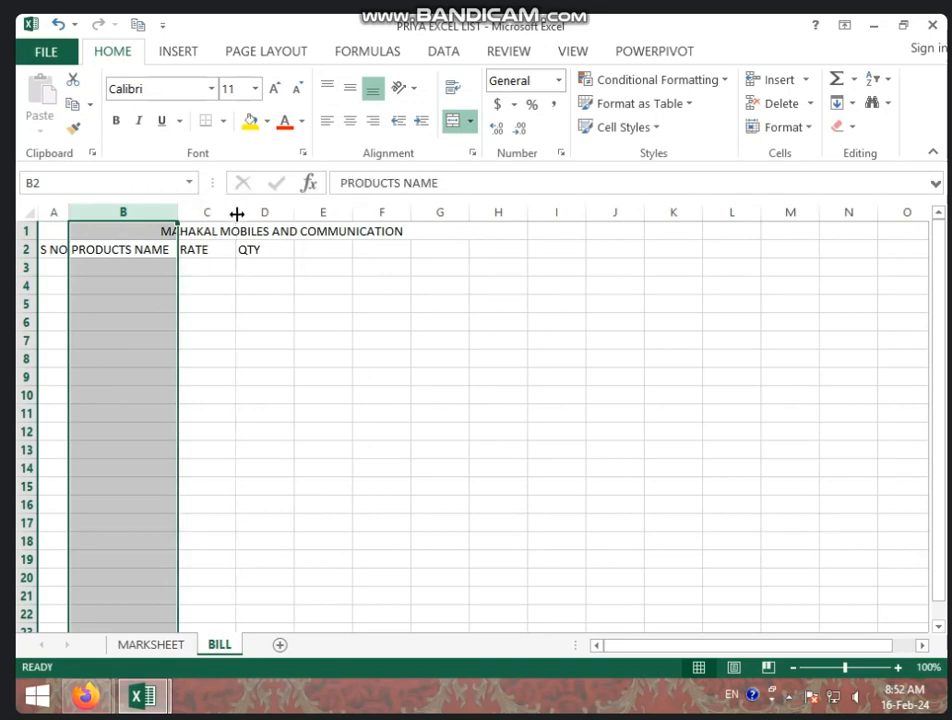
Centre-align every cell on the sheet so the title and headings are centred
click(30, 212)
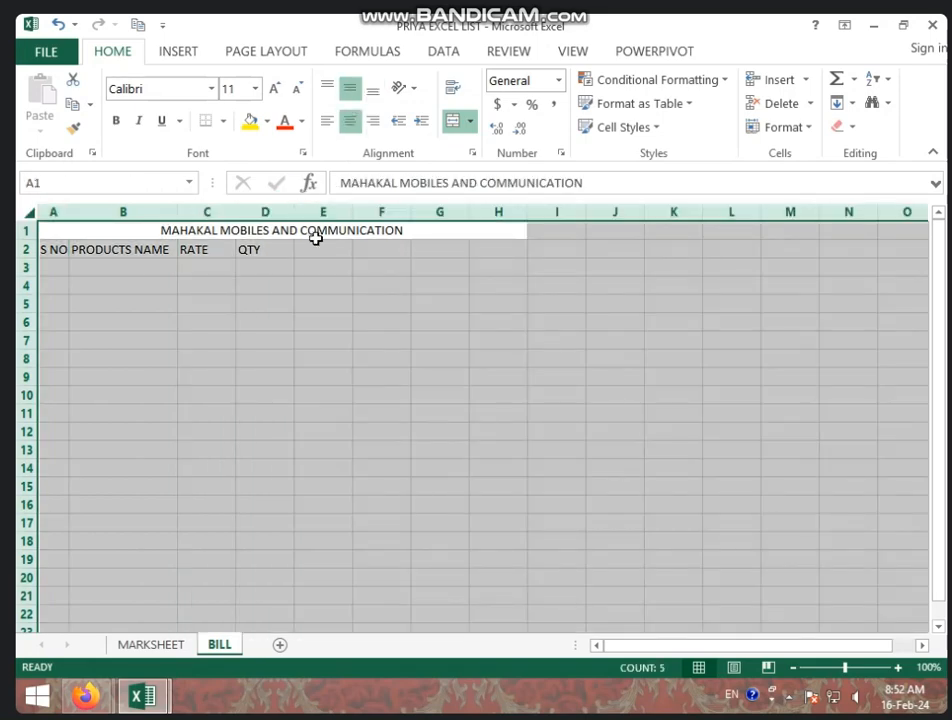
click(350, 121)
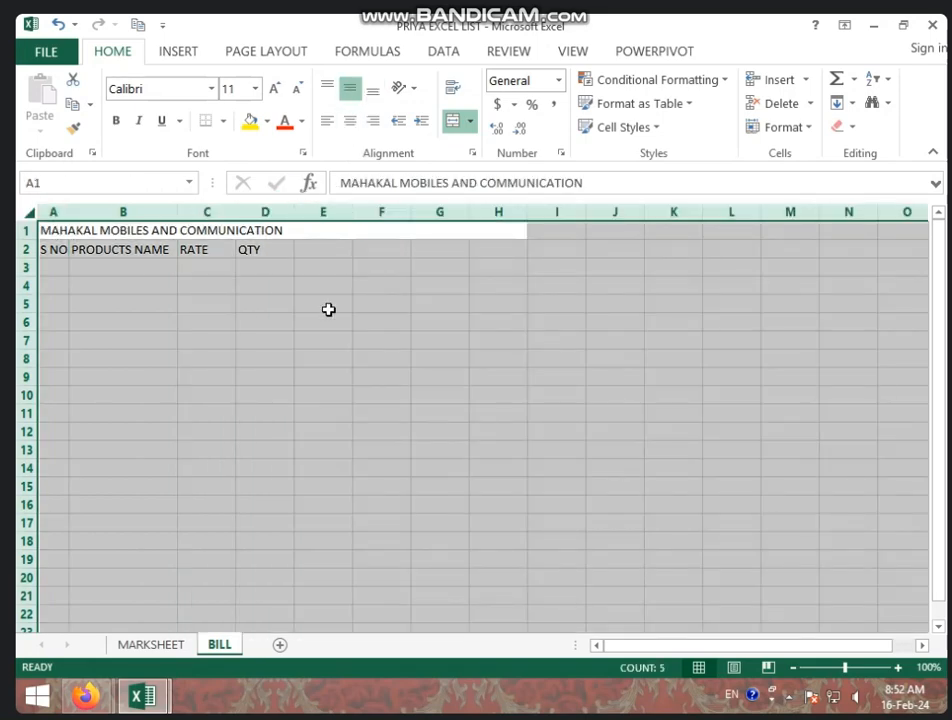
click(351, 121)
click(287, 316)
click(321, 251)
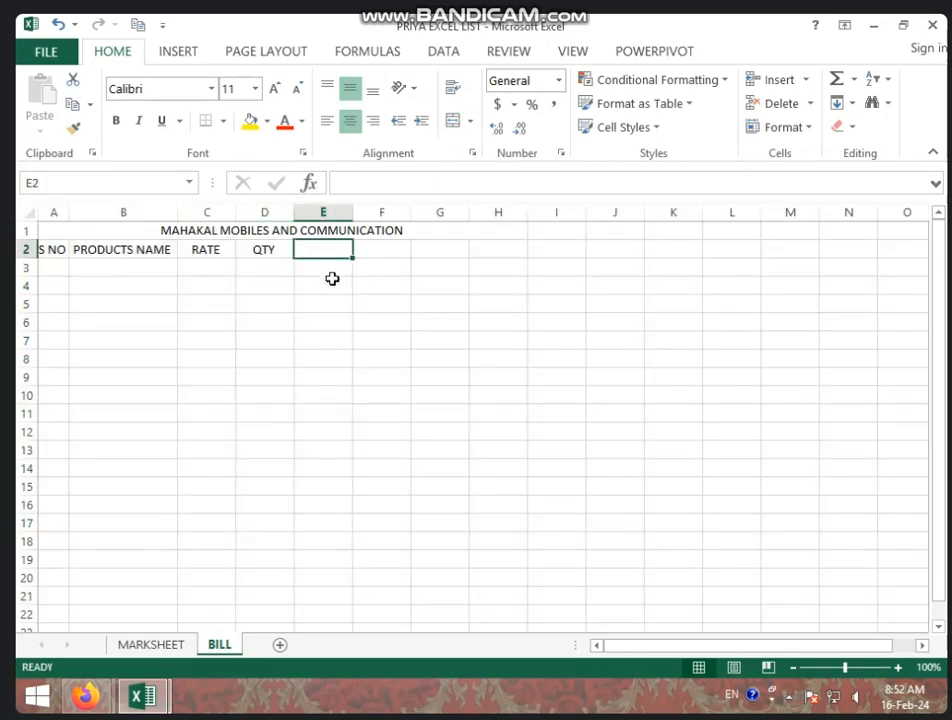
Enter 1 and 2 in A3:A4 and extend the series down to 6 in A8
click(48, 271)
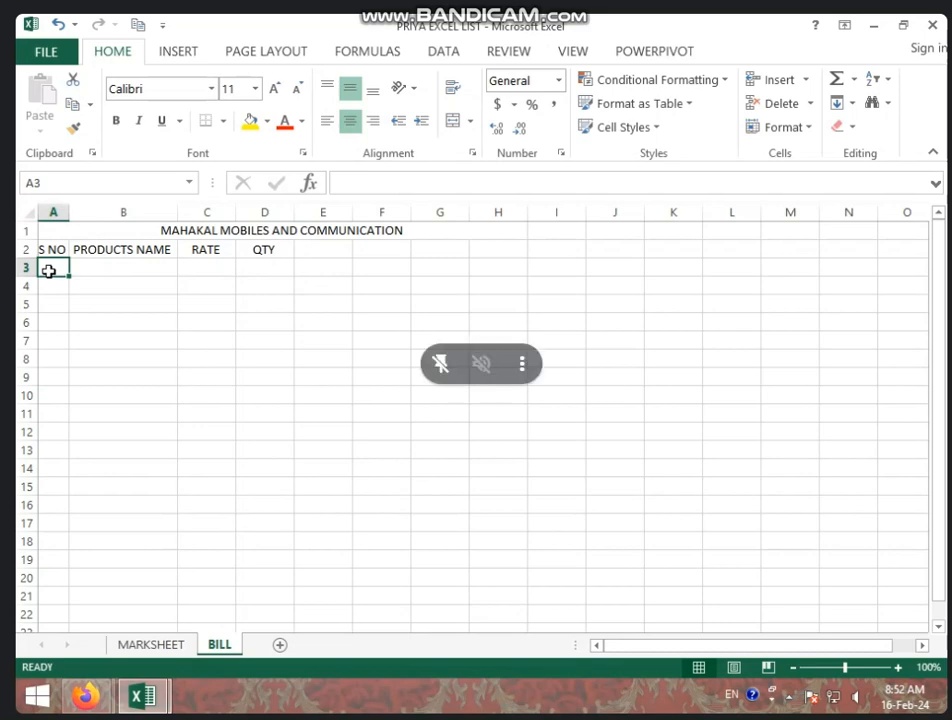
text(1)
key(Return)
text(2)
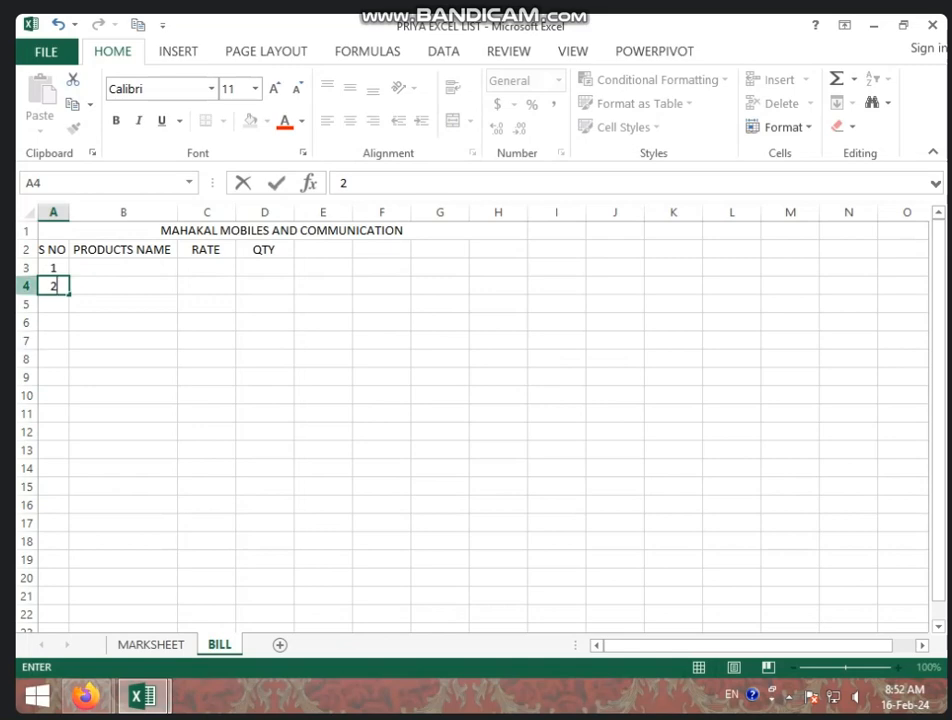
click(62, 271)
drag(62, 271, 66, 292)
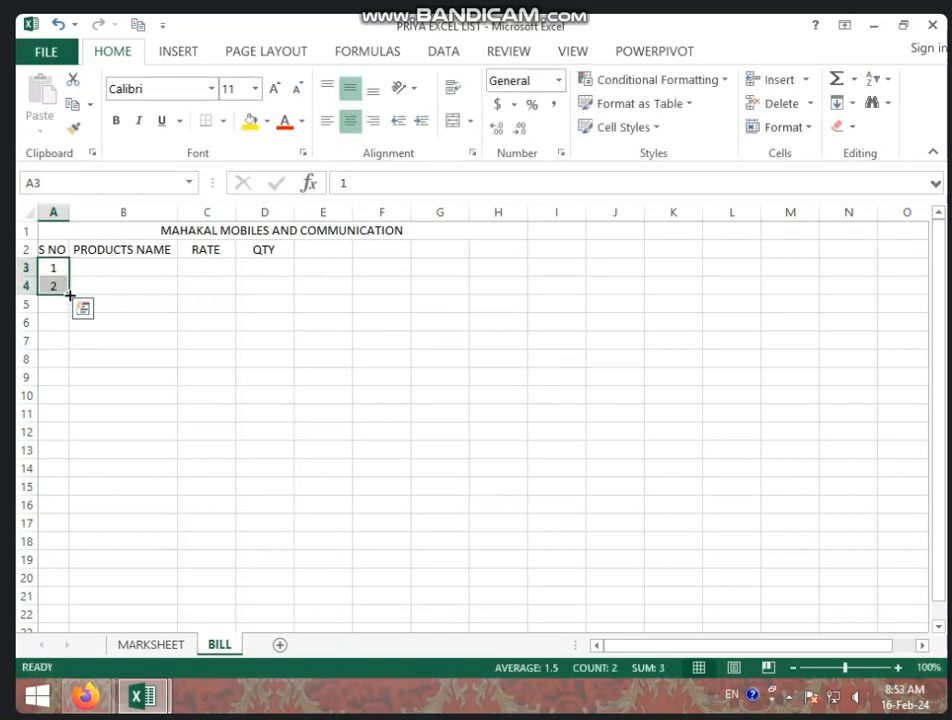
drag(70, 294, 72, 363)
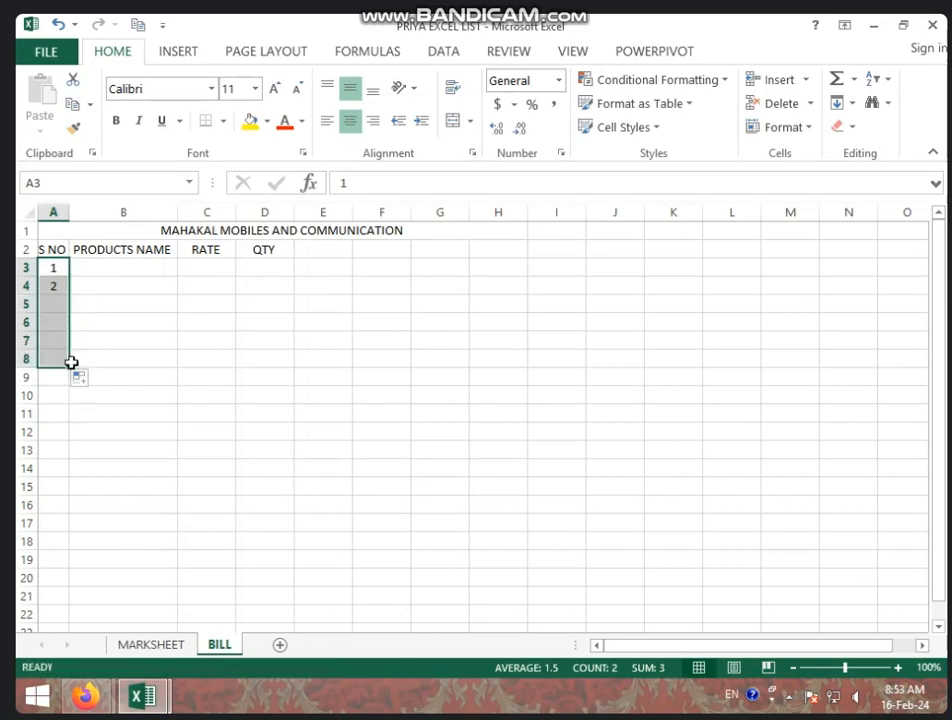
Enter VIVO PHONES, ONE PLUS and CHARGER in B3:B5, fixing the CHARGER typo
click(125, 269)
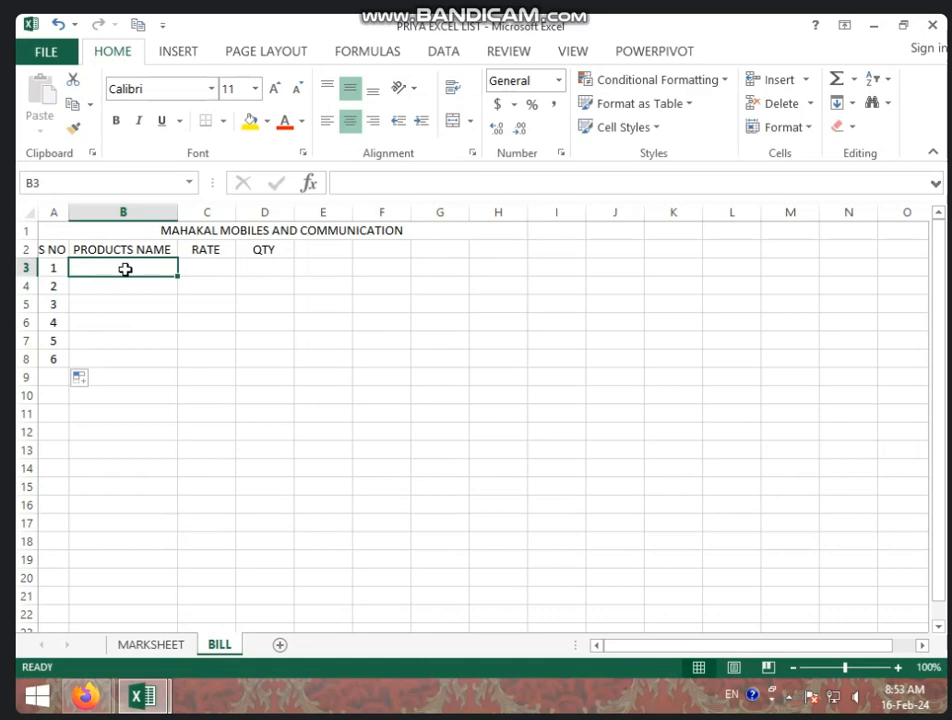
text(IV)
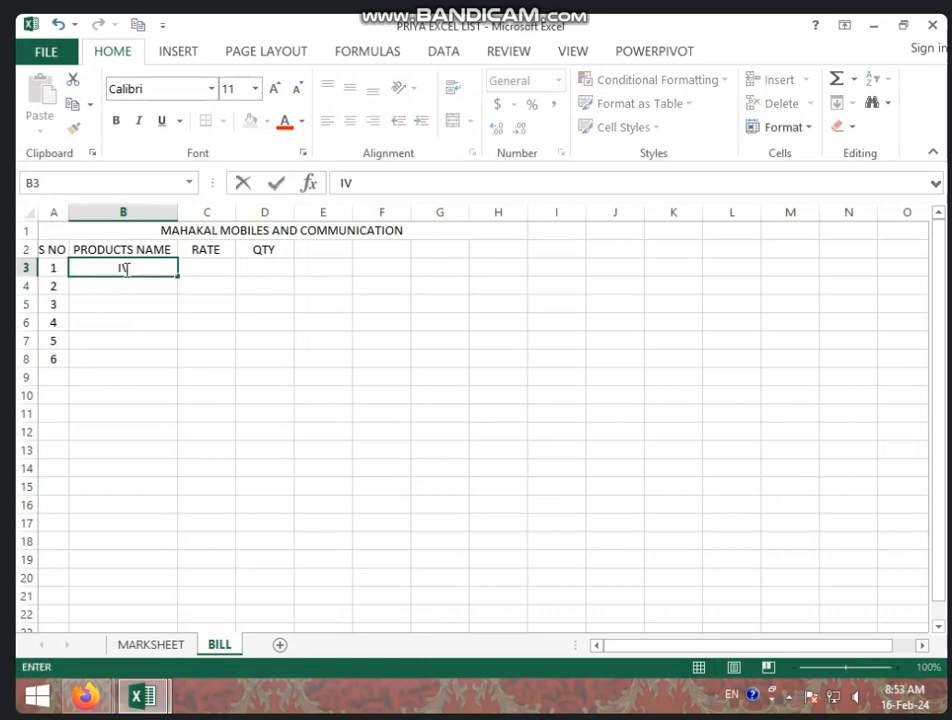
key(BackSpace)
key(BackSpace)
text(VIVO PHONES)
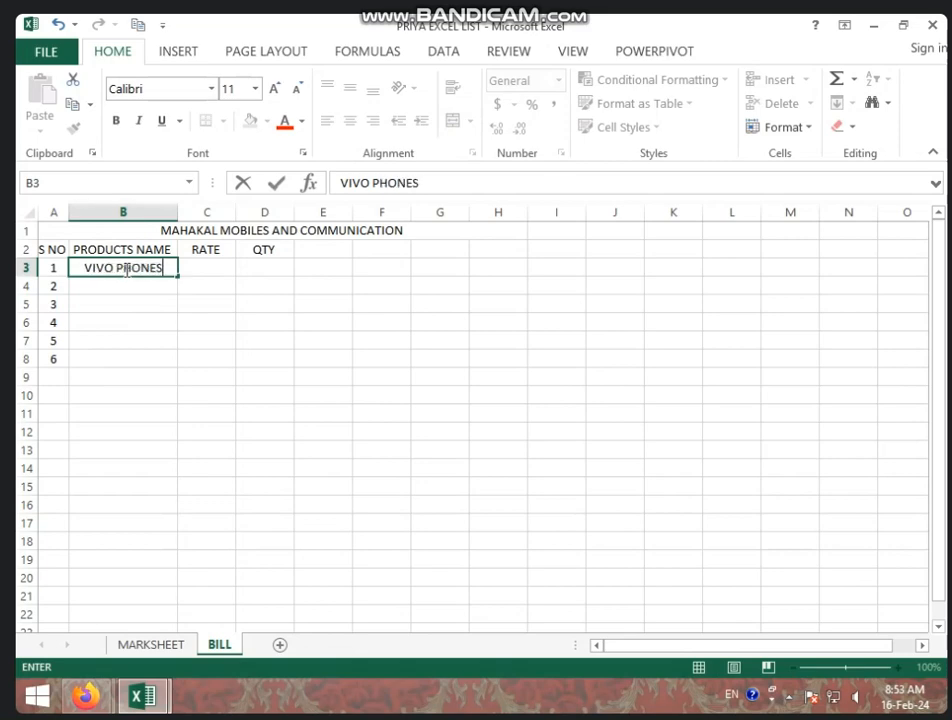
key(ctrl+Return)
key(Down)
text(ONE PLUS)
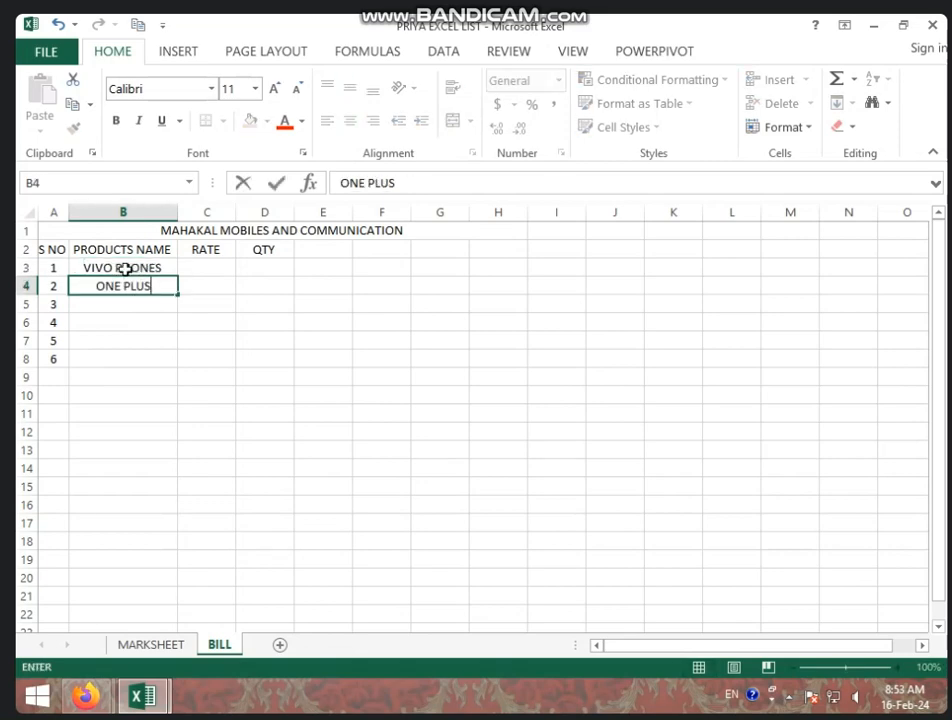
key(Return)
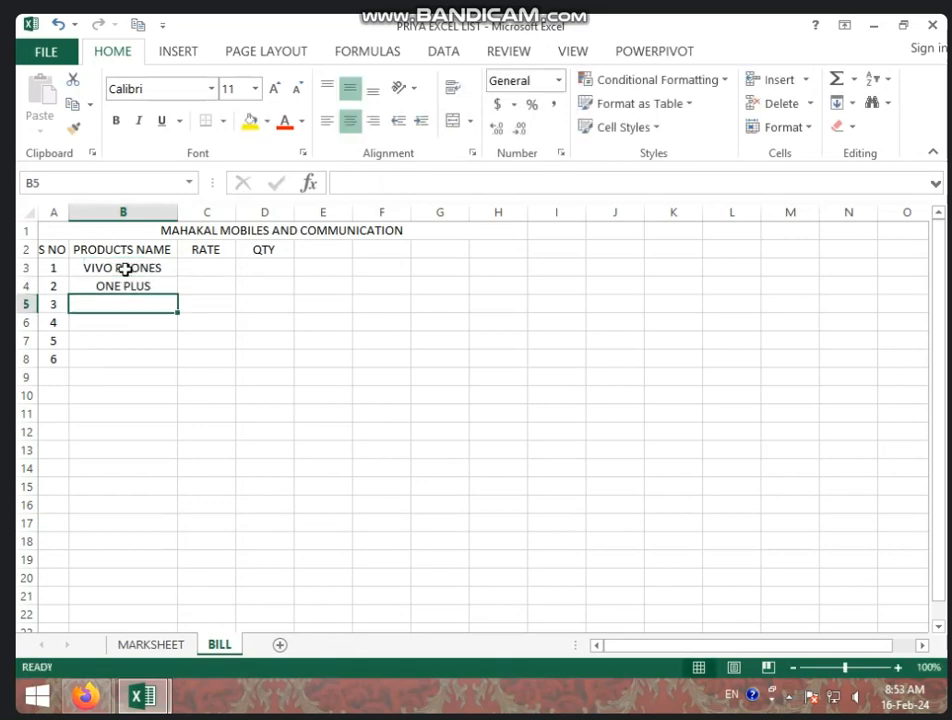
text(CHARGER)
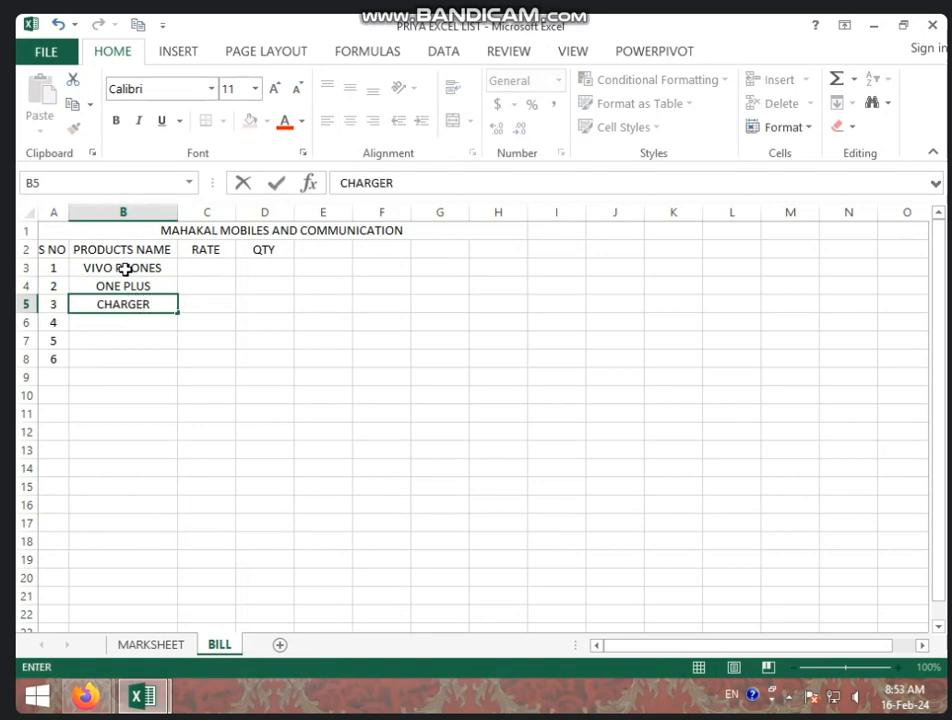
text(\)
key(Return)
key(Up)
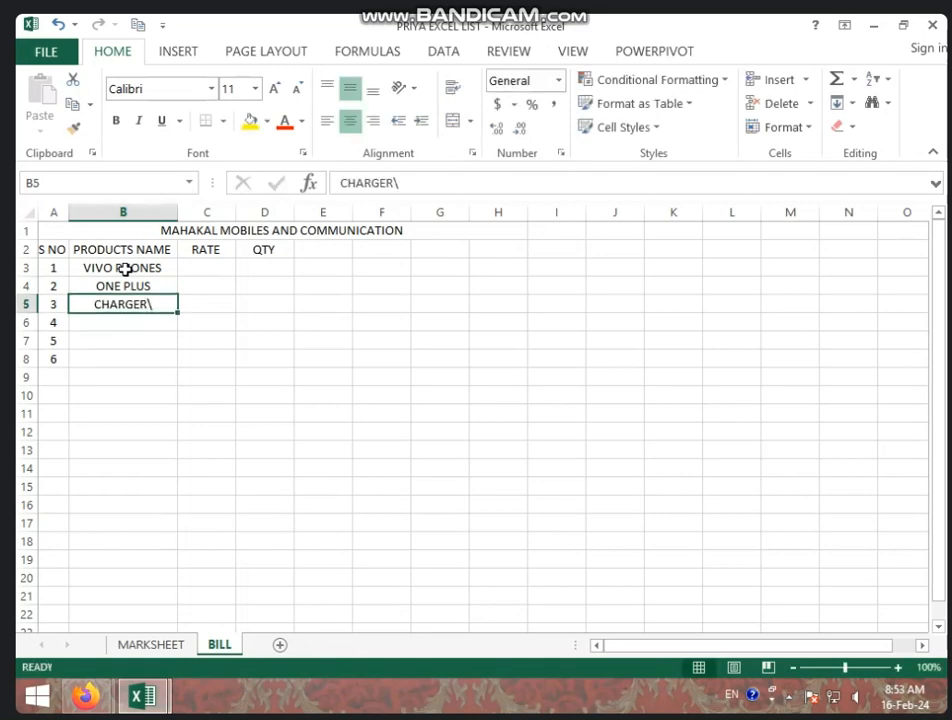
text(CHARGER)
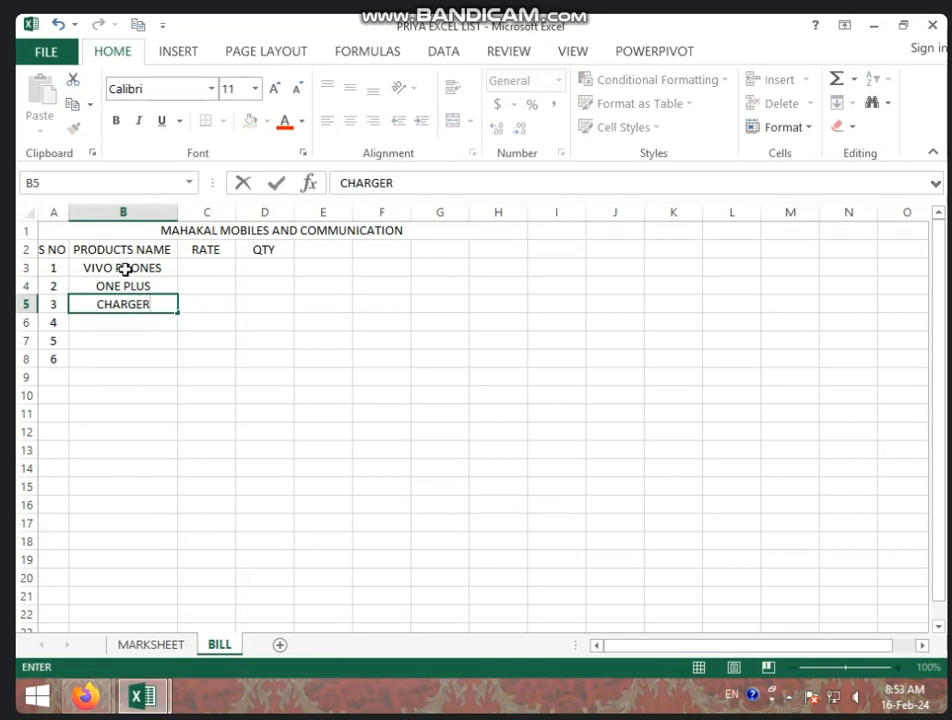
key(Return)
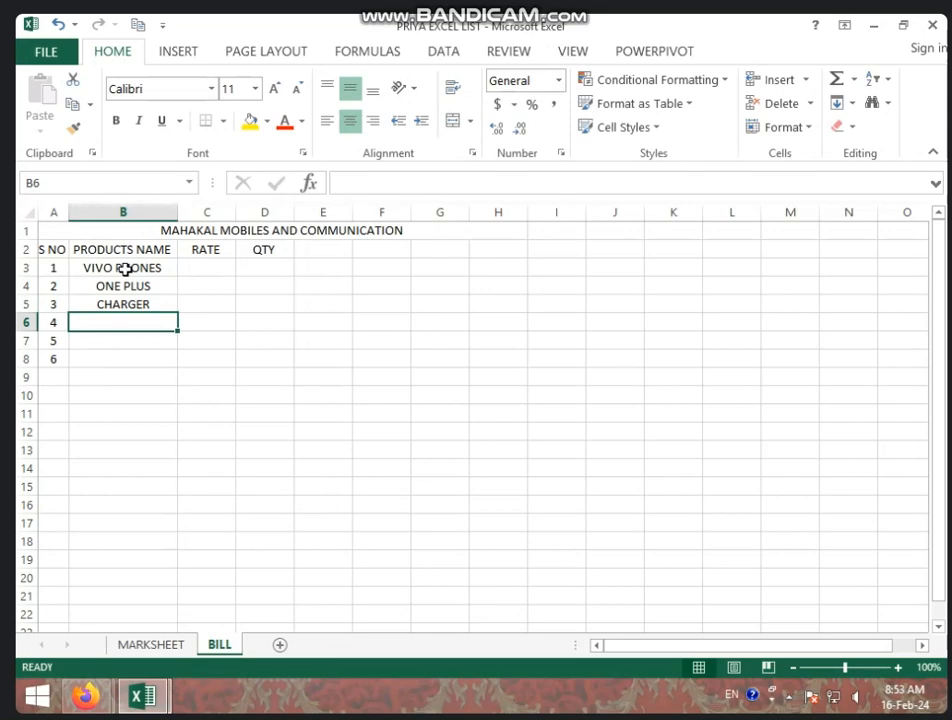
Enter BLUETOOTH, EAR BUDS and SMART WATCH in B6:B8, correcting the mistyped entries
text(BLUET)
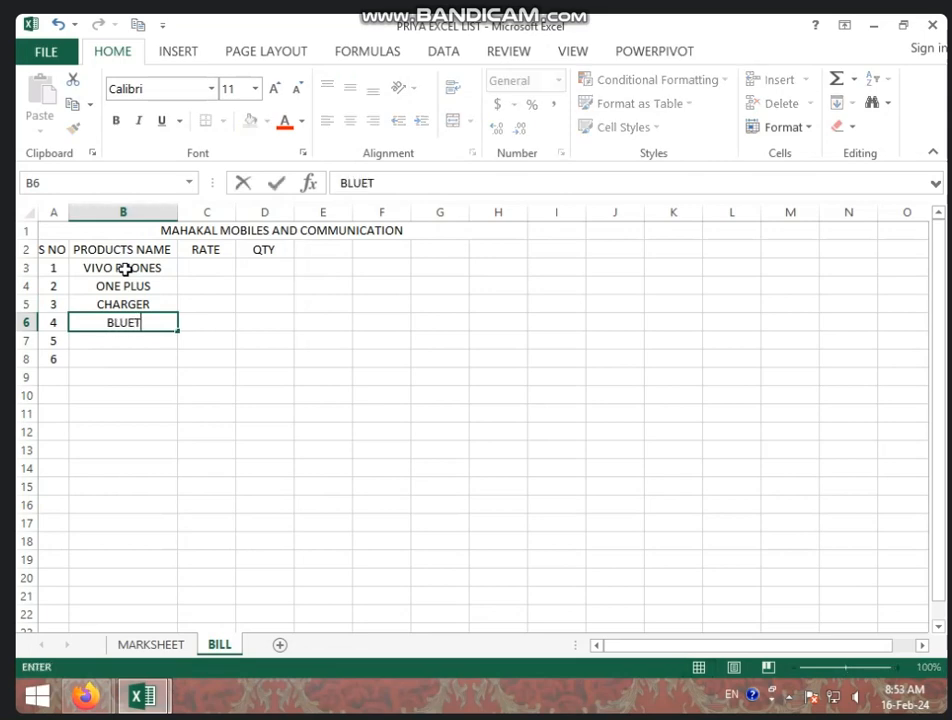
text(OOTH)
key(Return)
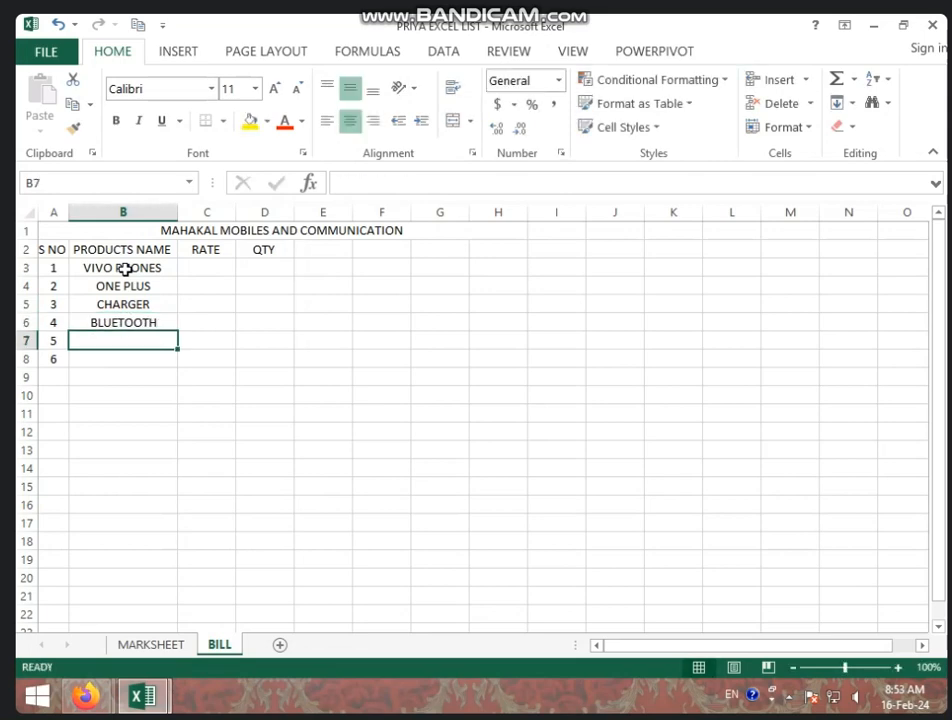
text(BEAR BUDS)
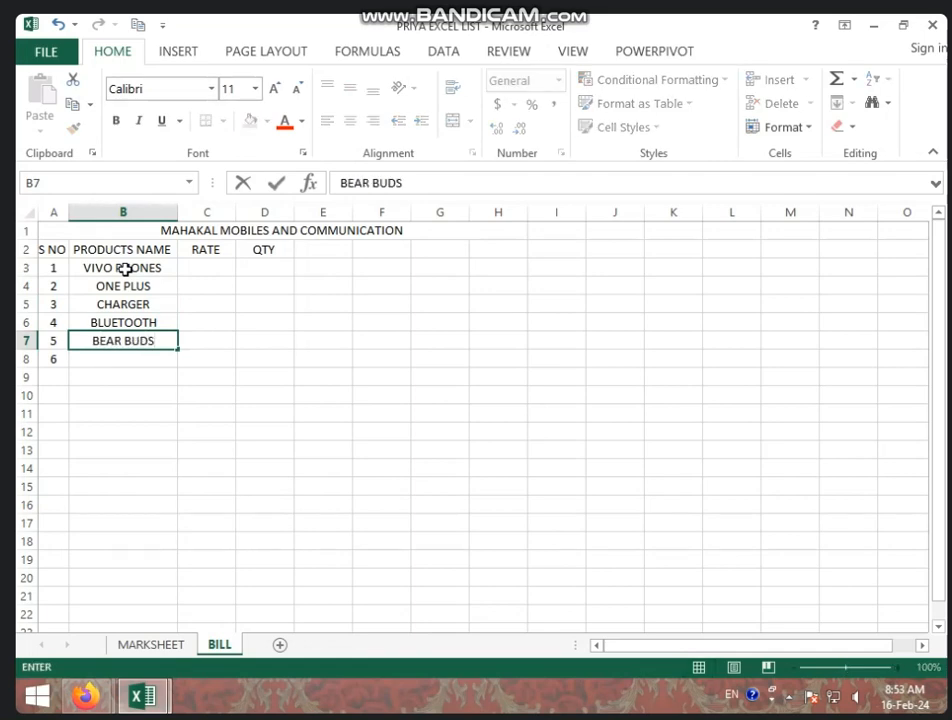
key(ctrl+Return)
key(Up)
text(EAR)
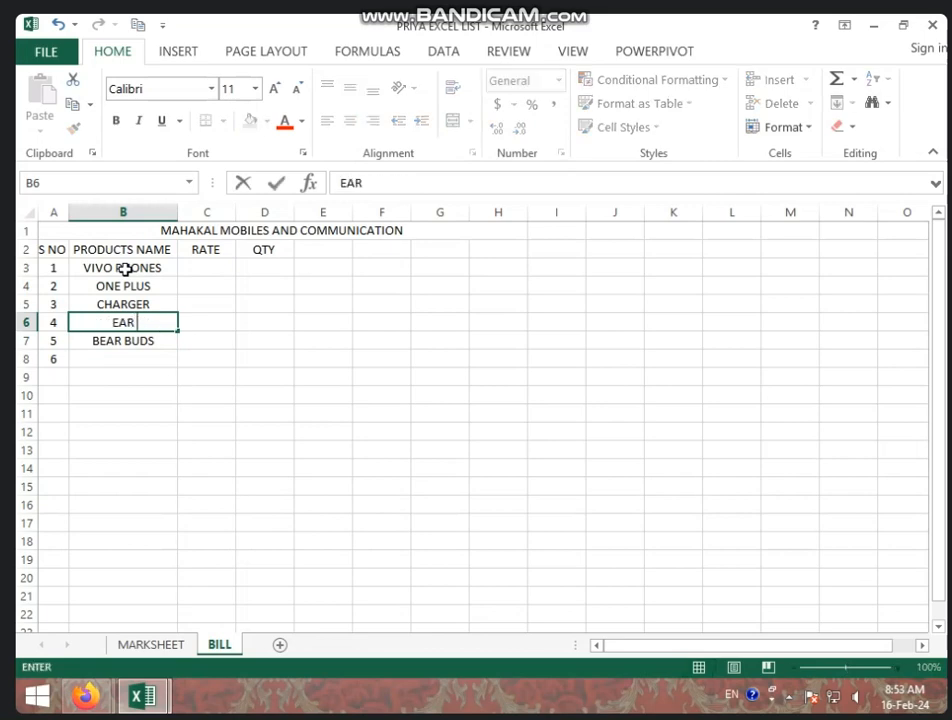
key(Return)
text(EAR)
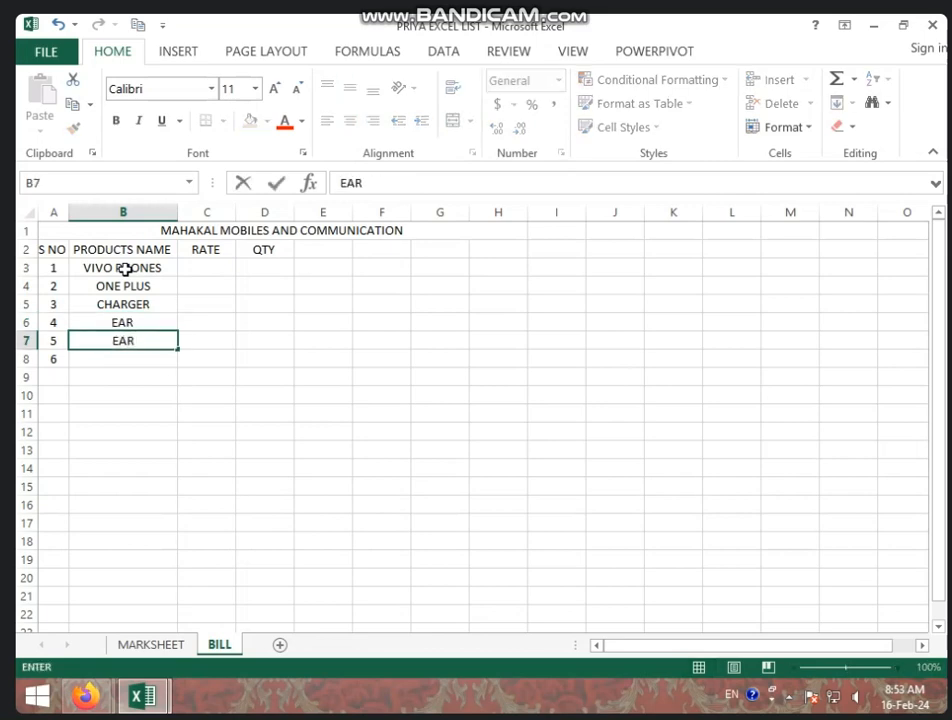
text( BUDS)
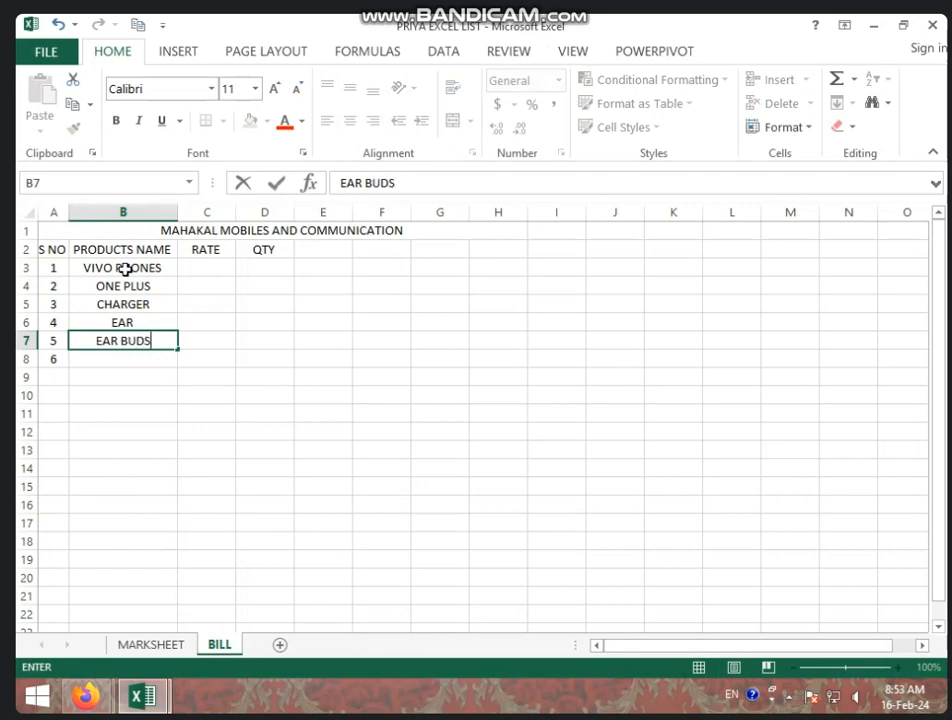
key(Up)
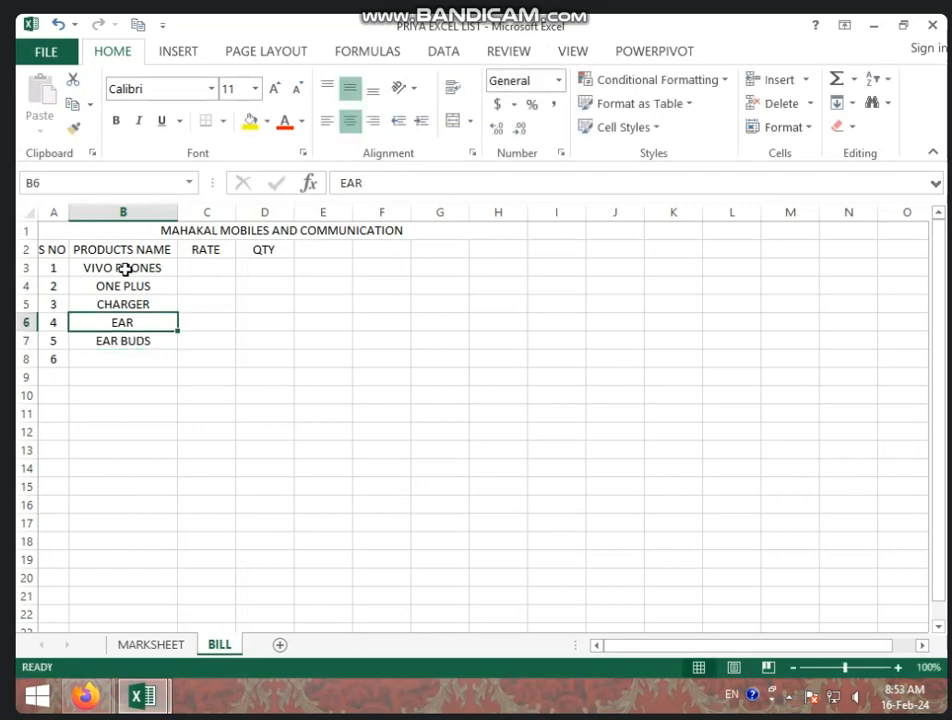
text(BLUE)
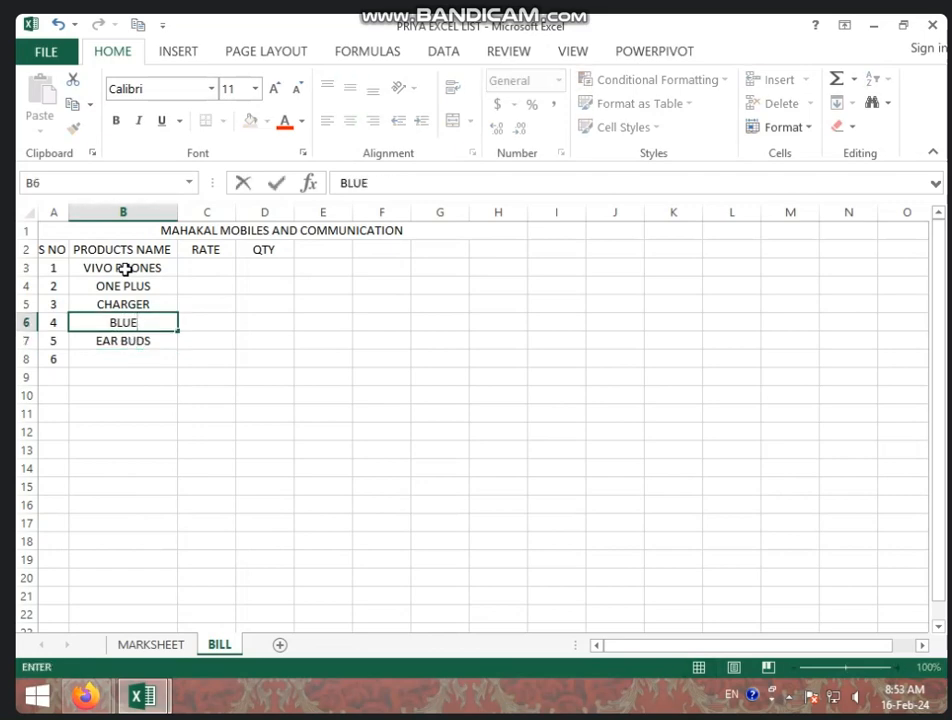
text(TOOTH)
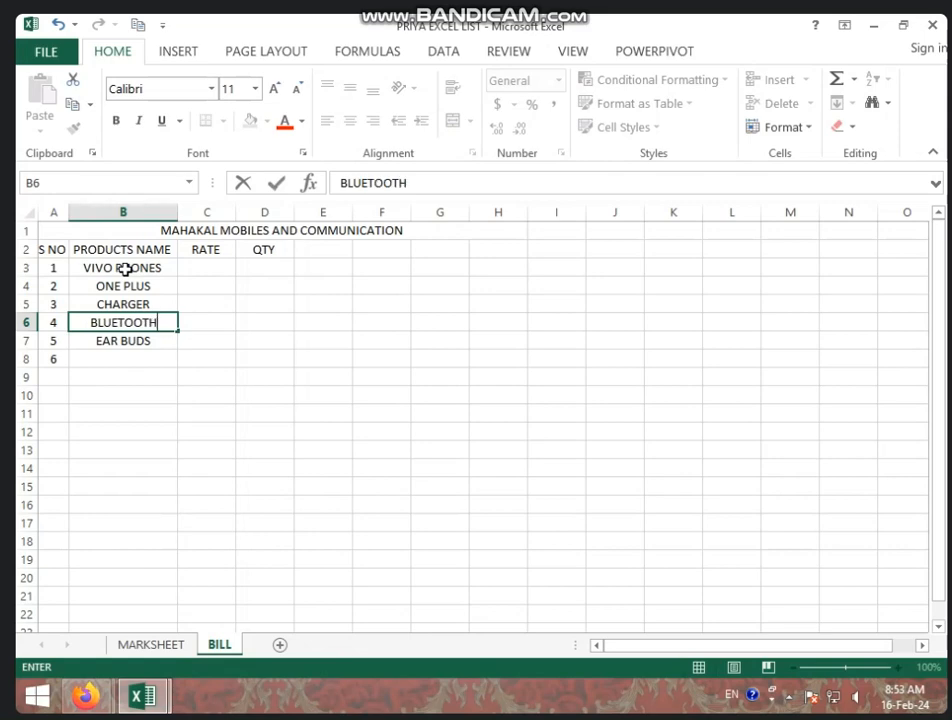
key(Return)
key(Return)
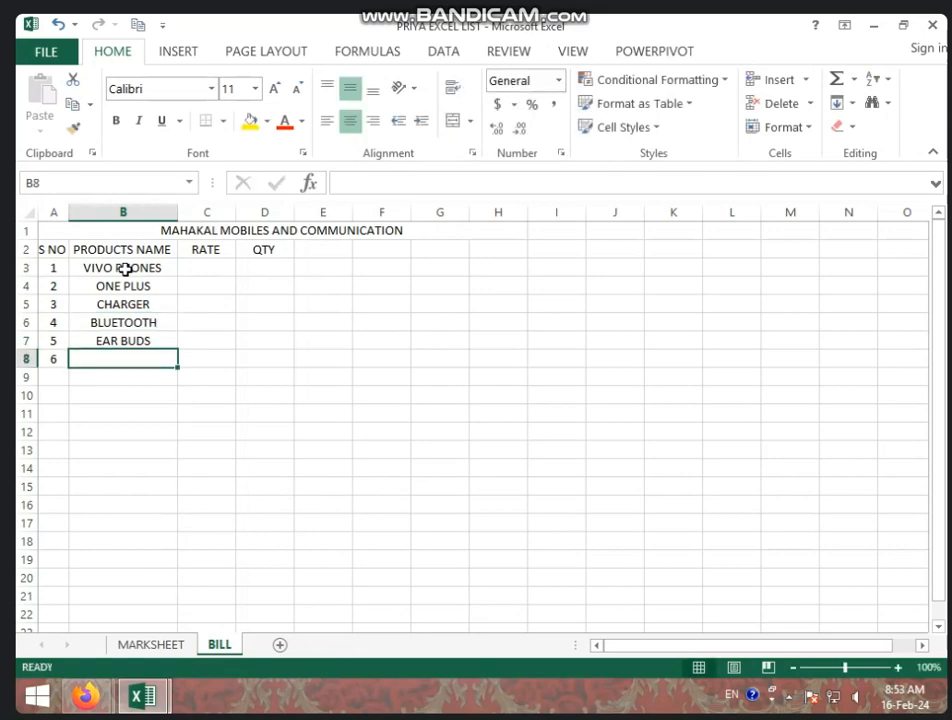
text(SMAR)
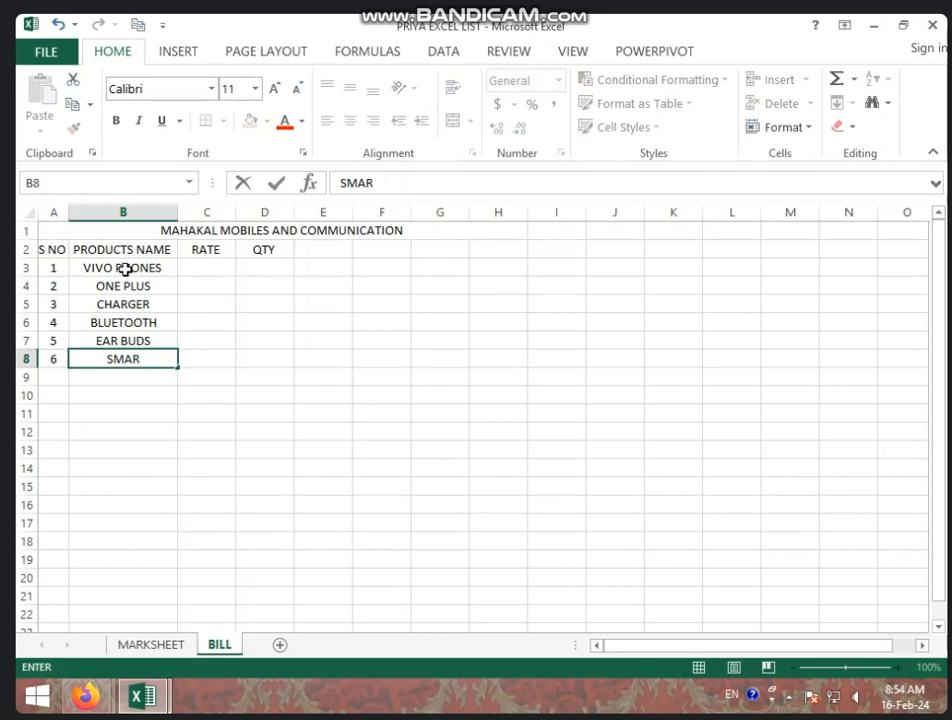
text(T WATCH)
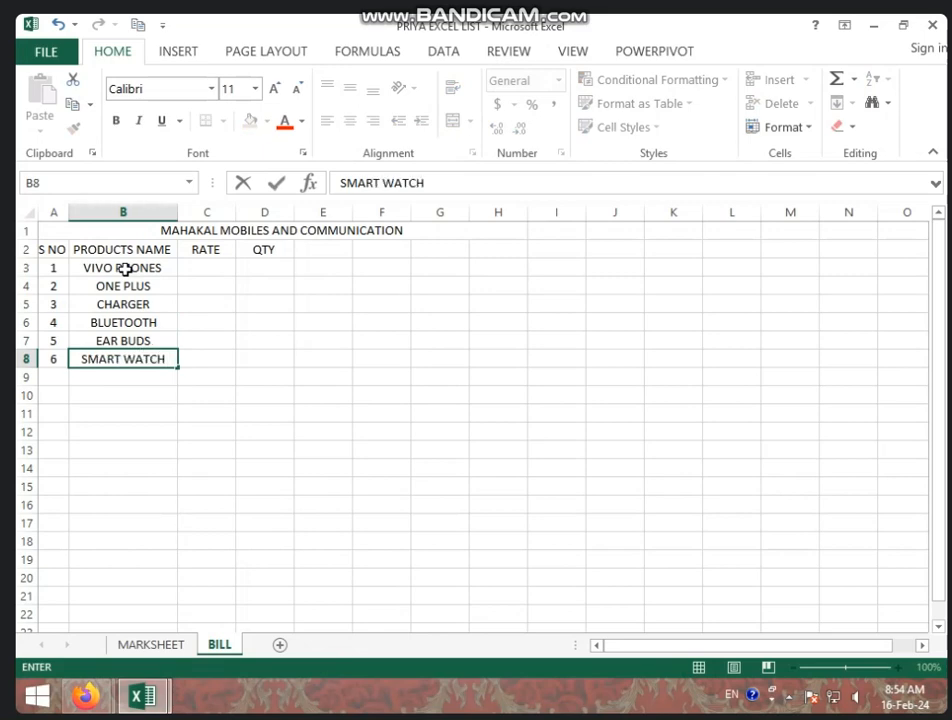
key(Tab)
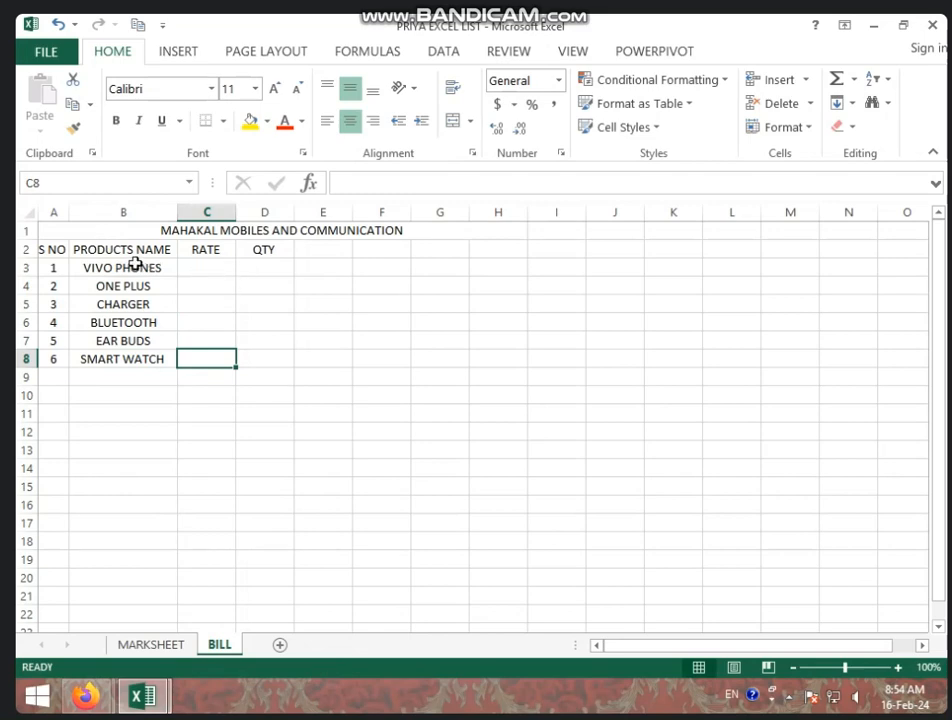
Insert a new blank row 2 above the column headings
right_click(22, 250)
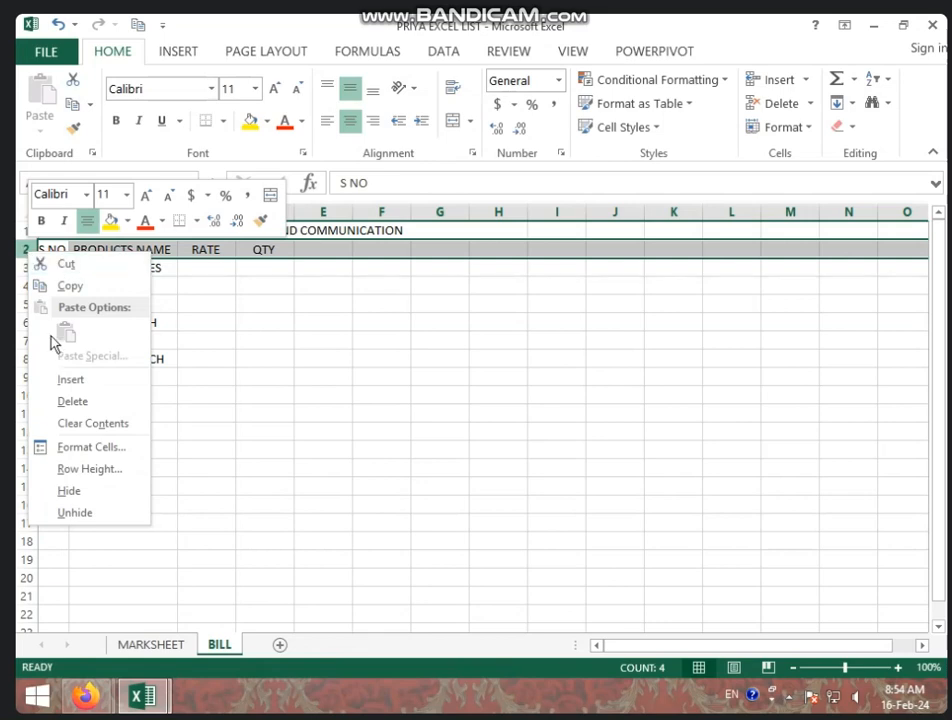
click(110, 379)
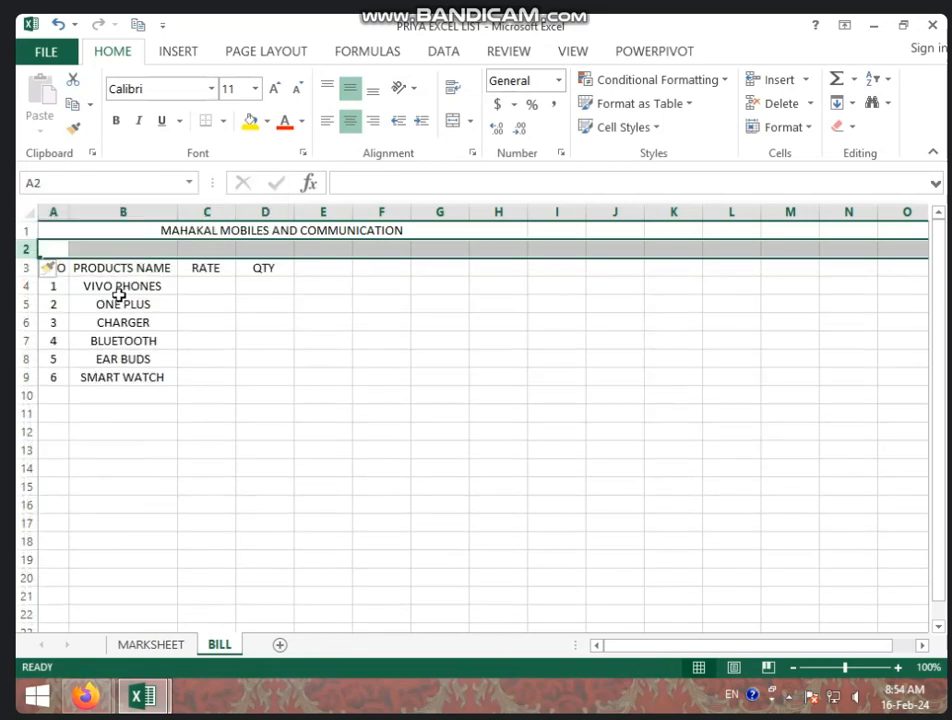
click(60, 252)
Merge A2:B2 and enter the NAME- label followed by the customer's name
drag(59, 253, 100, 252)
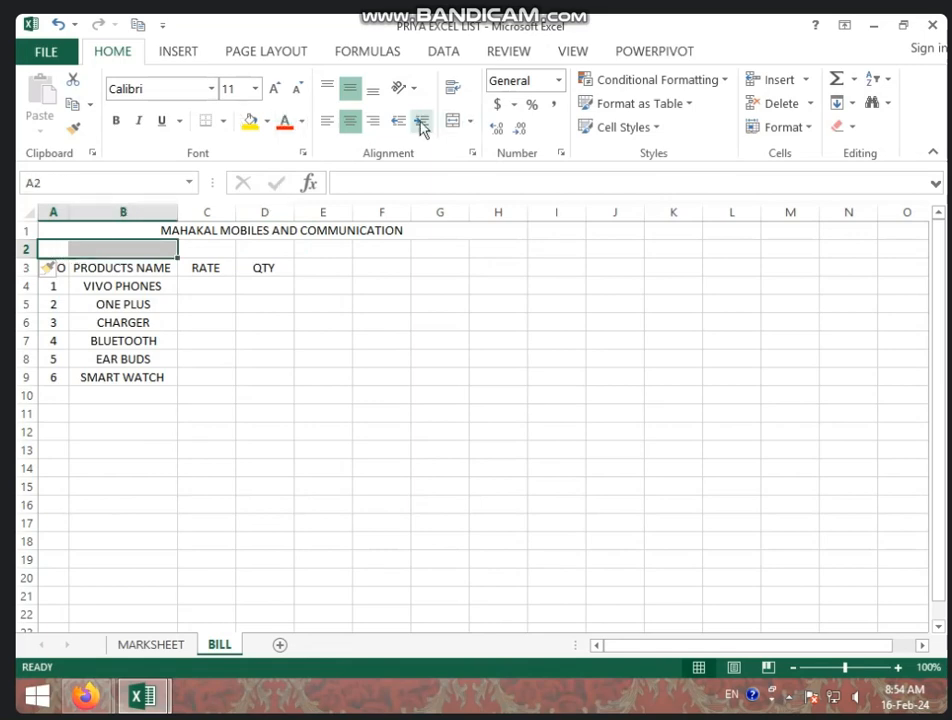
click(452, 121)
text(NAMW)
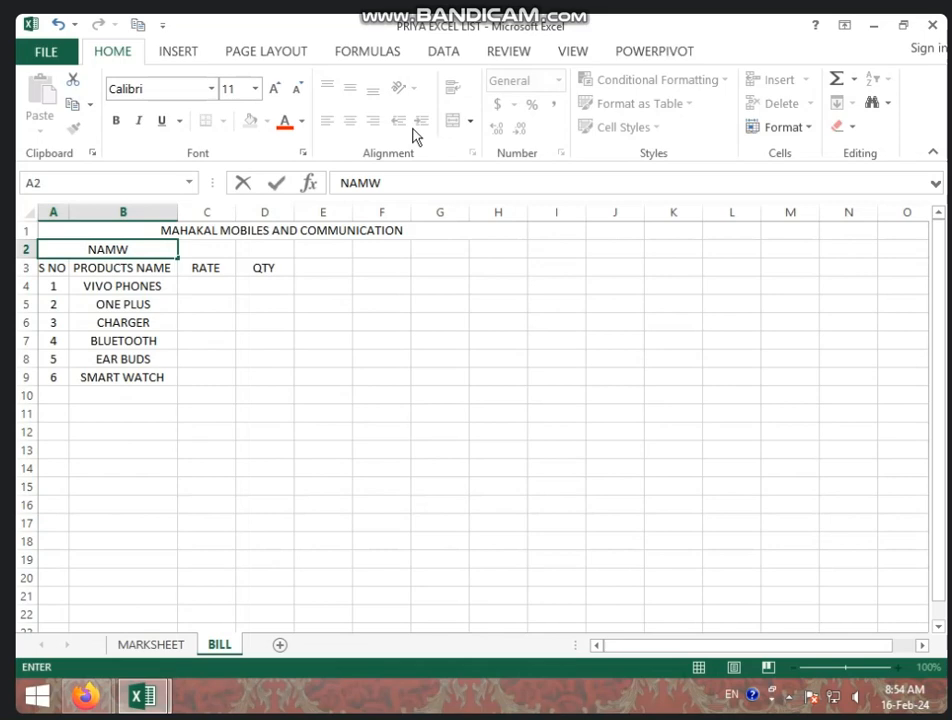
key(BackSpace)
text(E-)
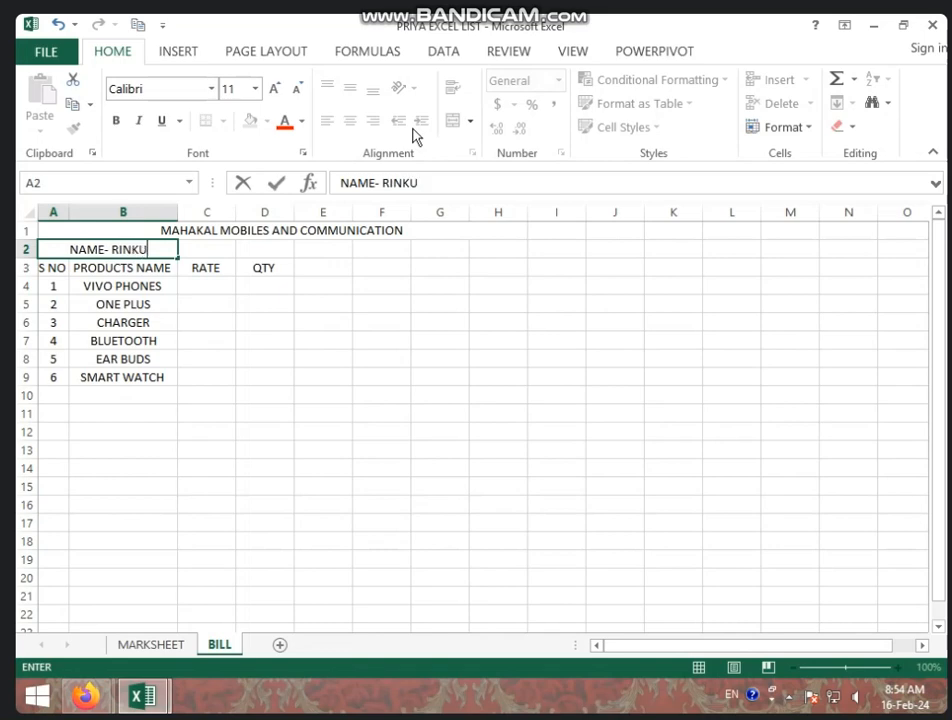
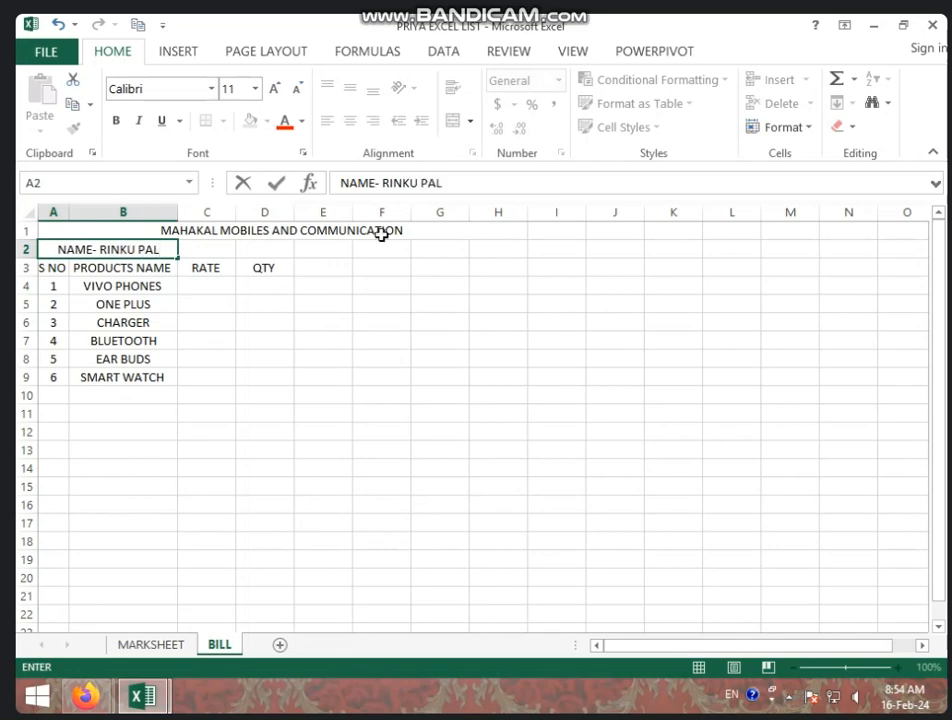
click(233, 254)
drag(237, 255, 319, 255)
Merge C2:E2 with 'MO NO -' and the customer's mobile number, and F2:H2 with 'ADD-' and the address
click(452, 121)
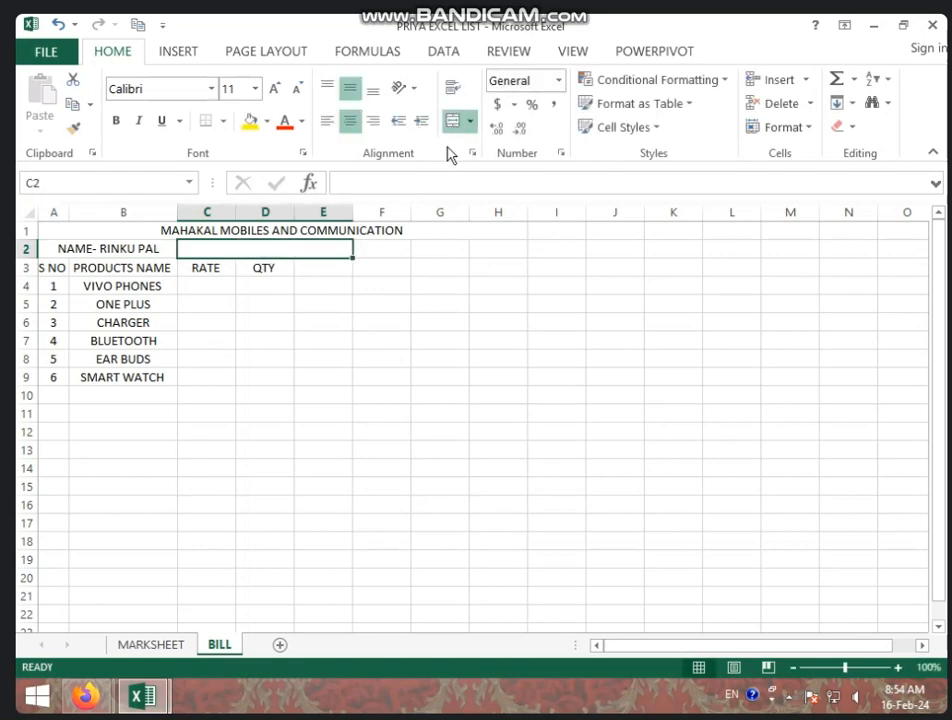
text(MO NO)
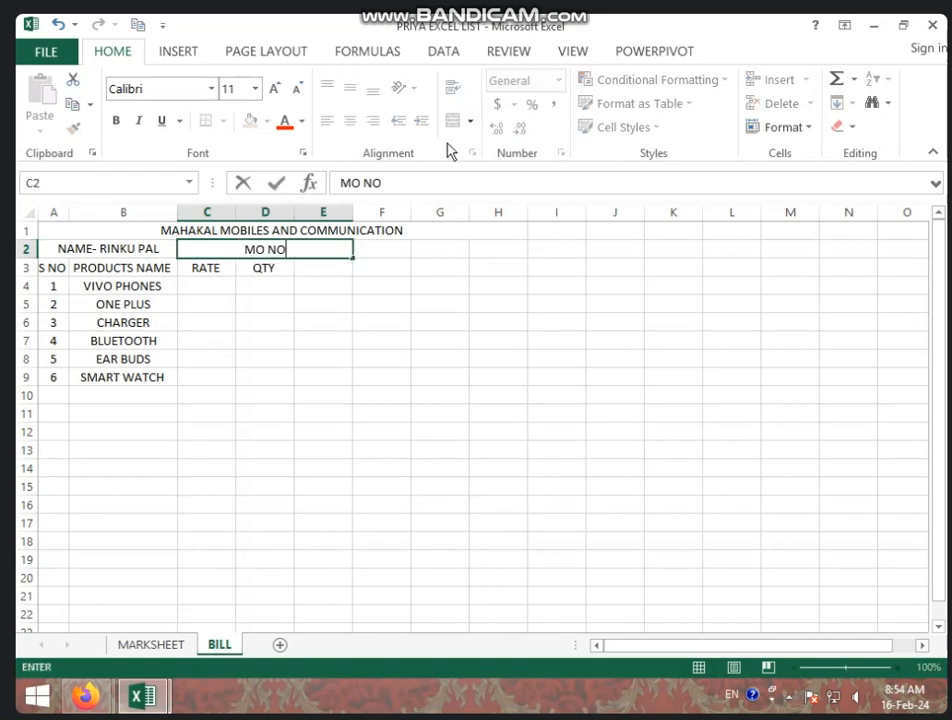
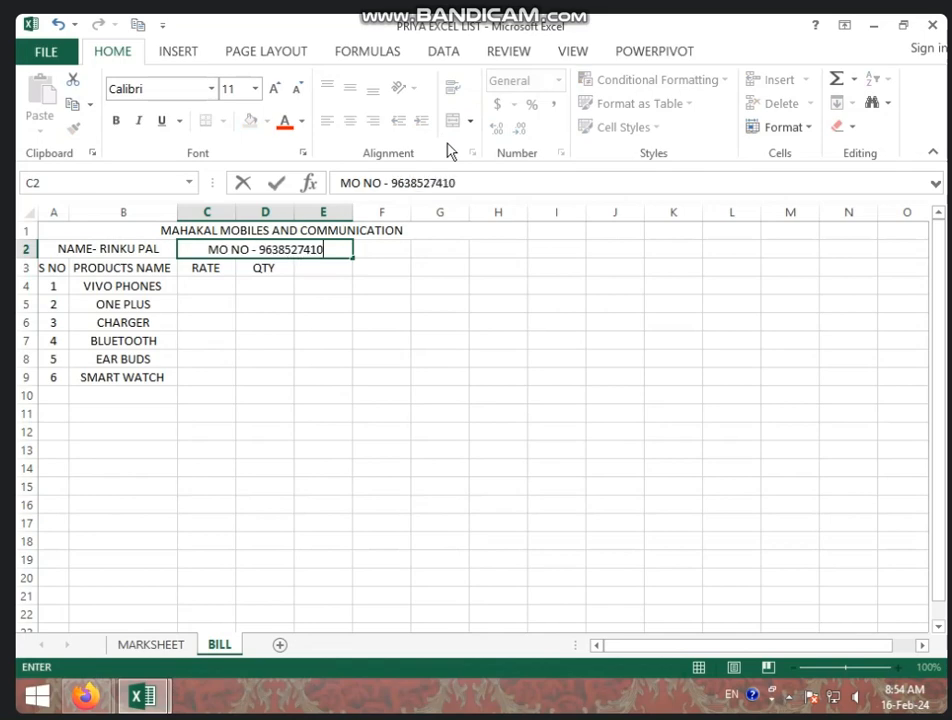
drag(376, 250, 472, 255)
click(453, 120)
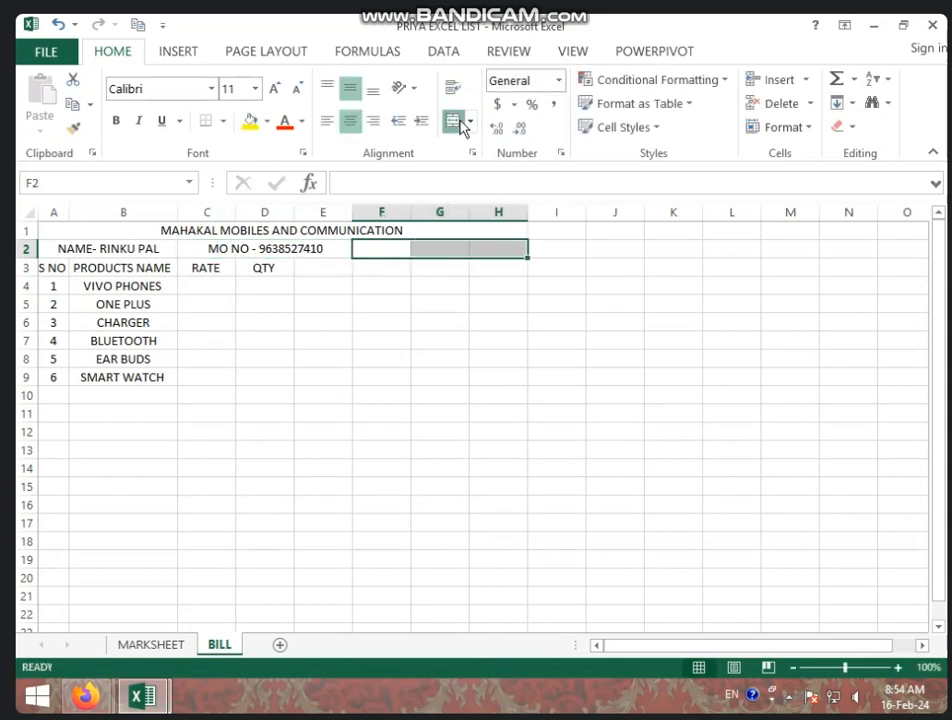
text(ADD-)
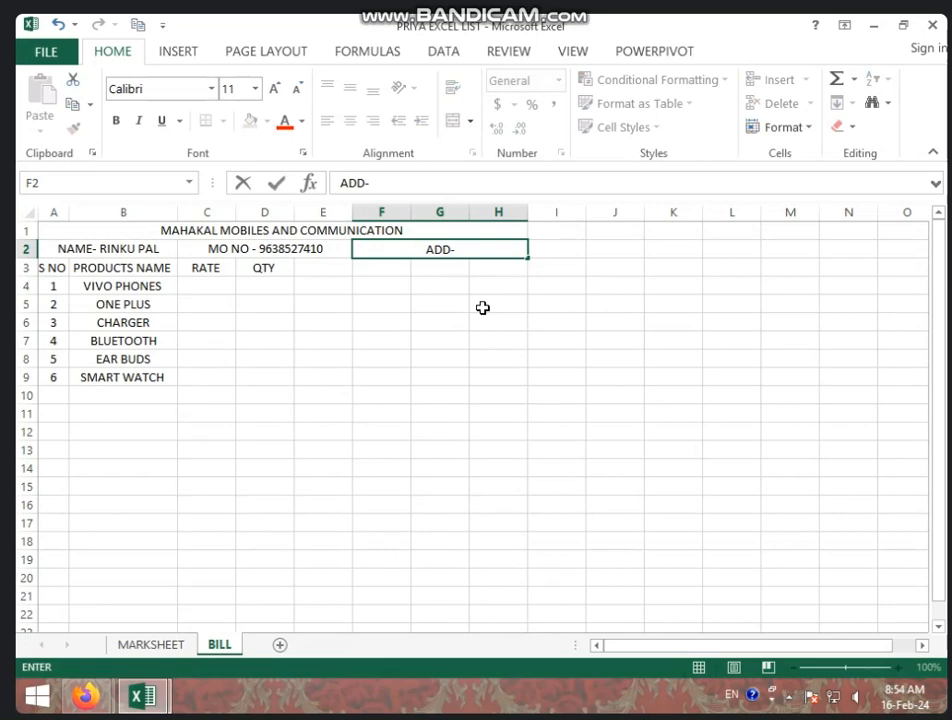
text(RAJE)
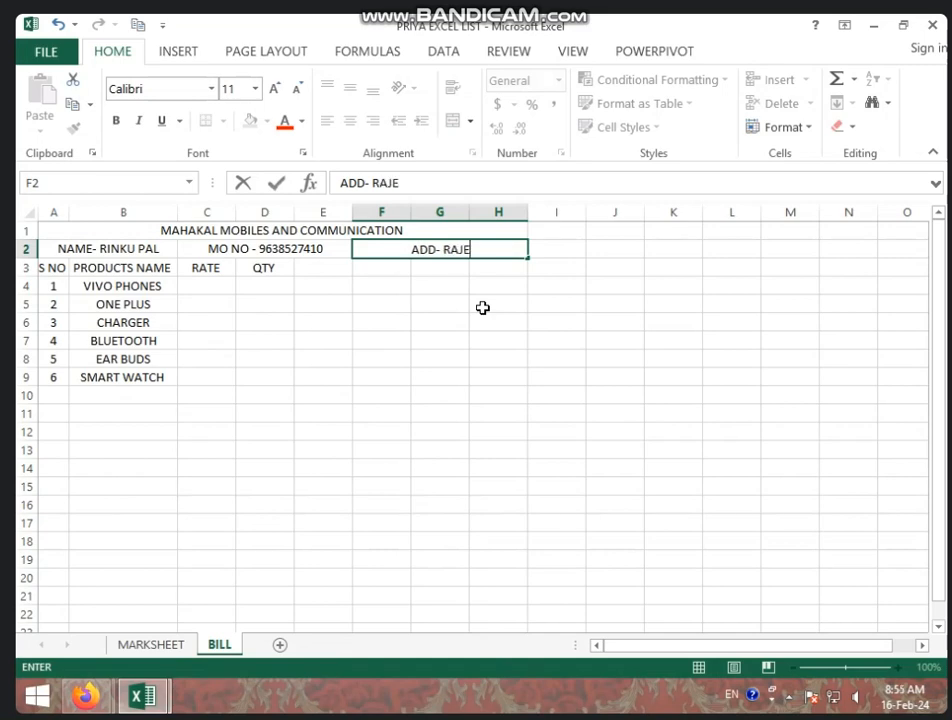
text(EV NAGAR)
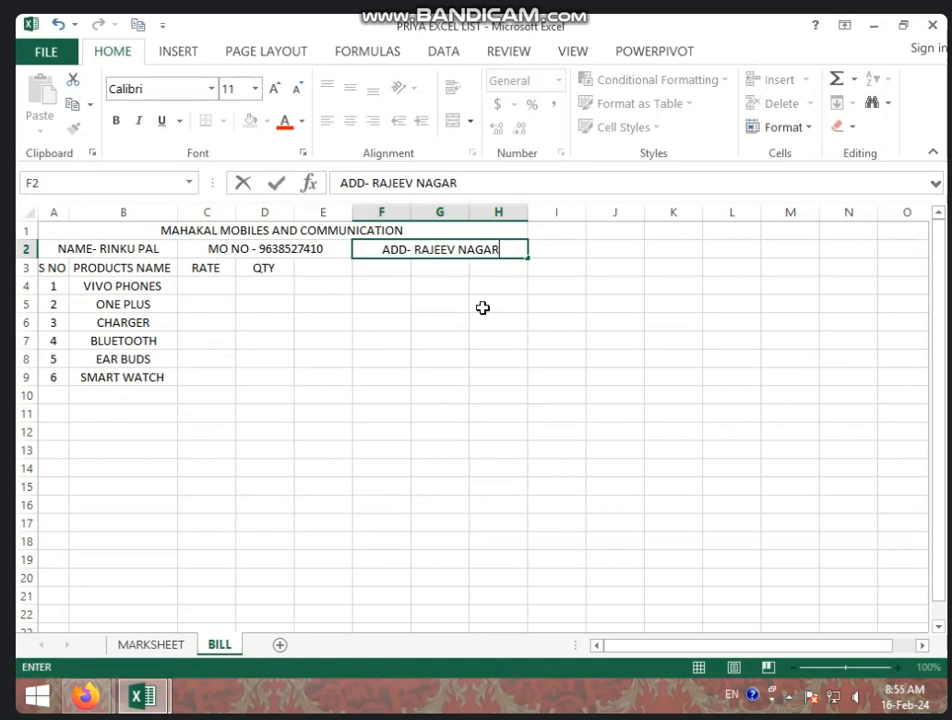
click(308, 308)
click(211, 298)
Enter the rates 25000, 100000, 1800, 1500, 2000 and 2500 in C4:C9
click(215, 287)
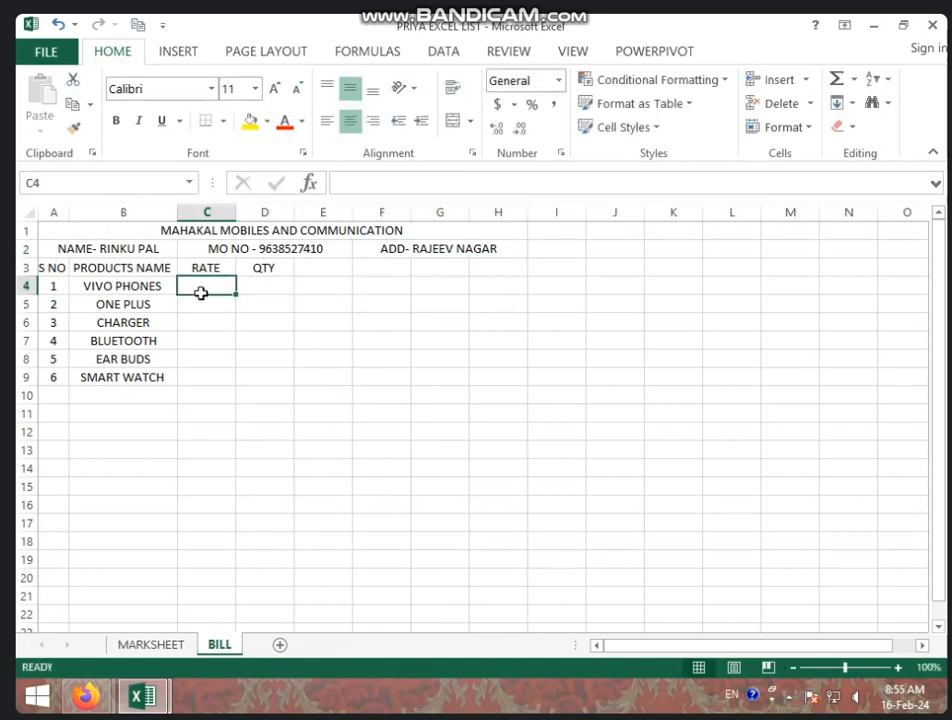
text(25000)
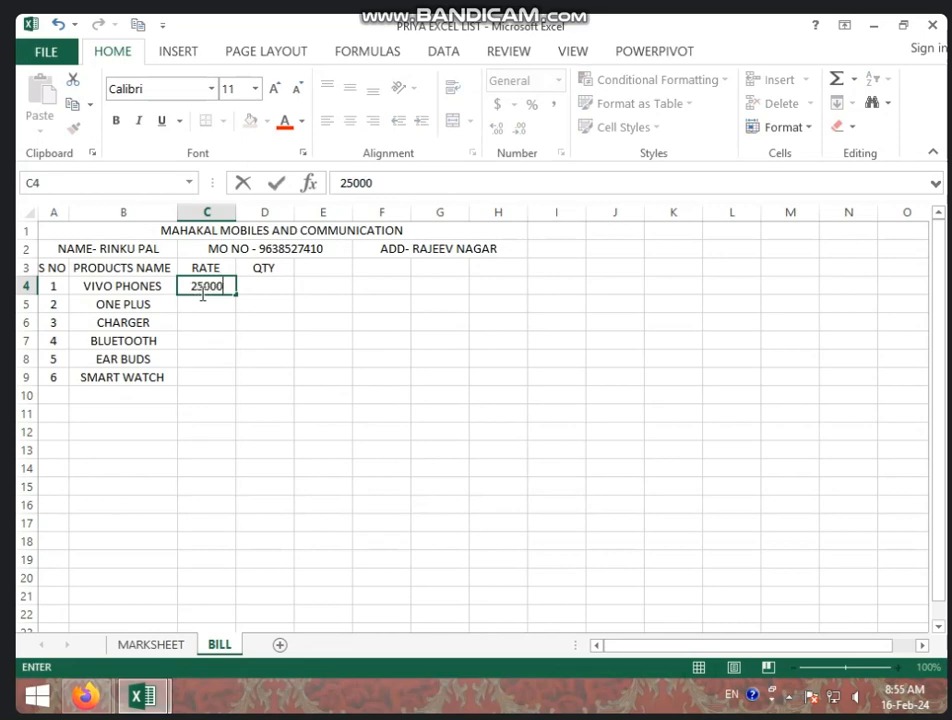
key(Return)
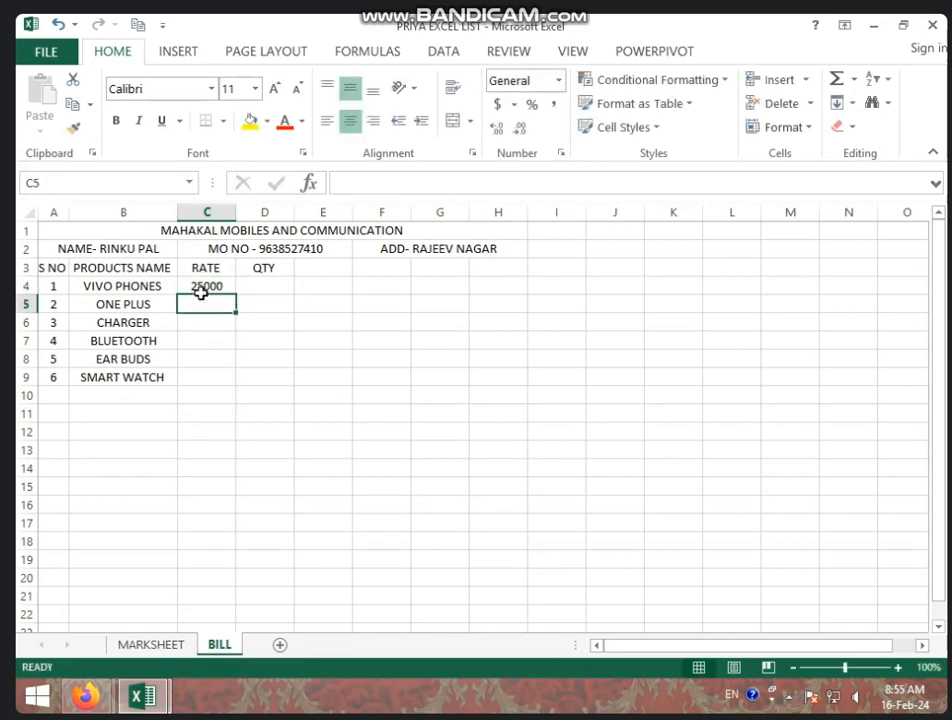
text(1000)
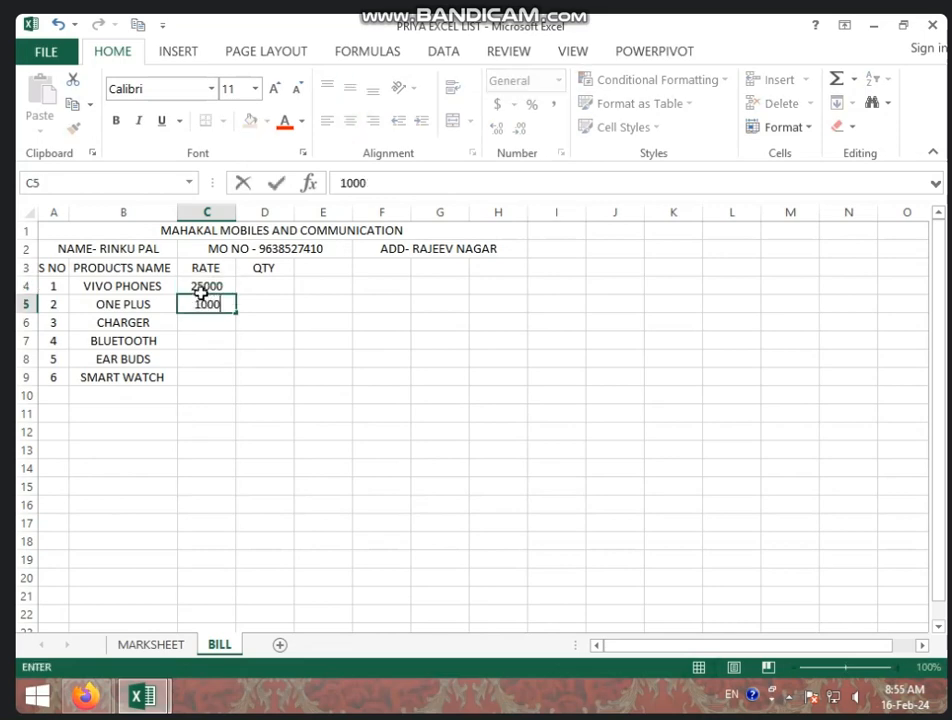
text(00)
key(Return)
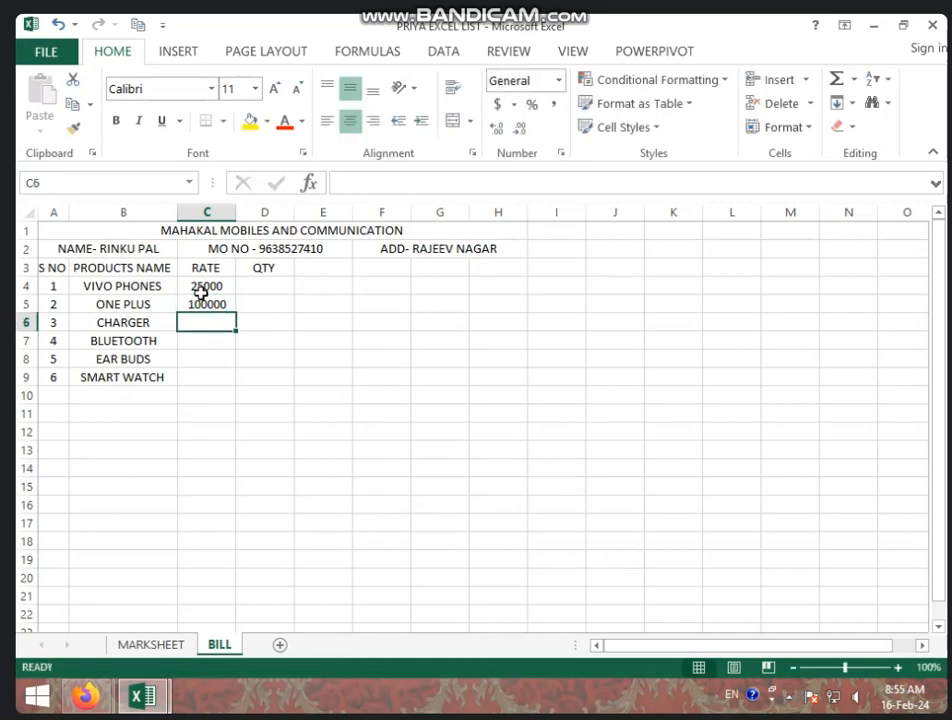
text(1800)
key(Return)
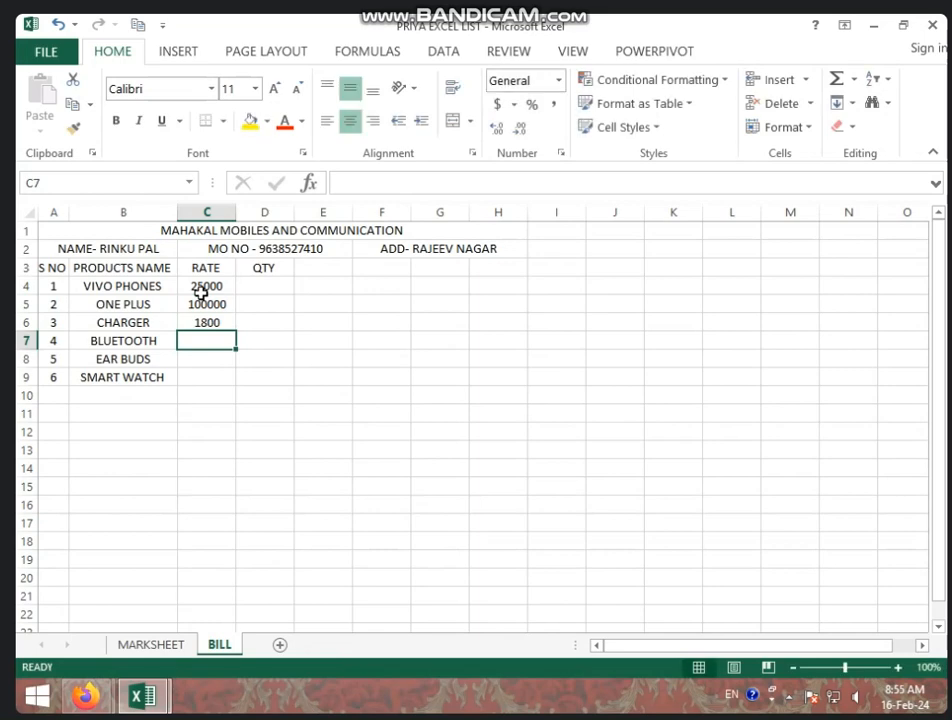
text(1500)
key(Return)
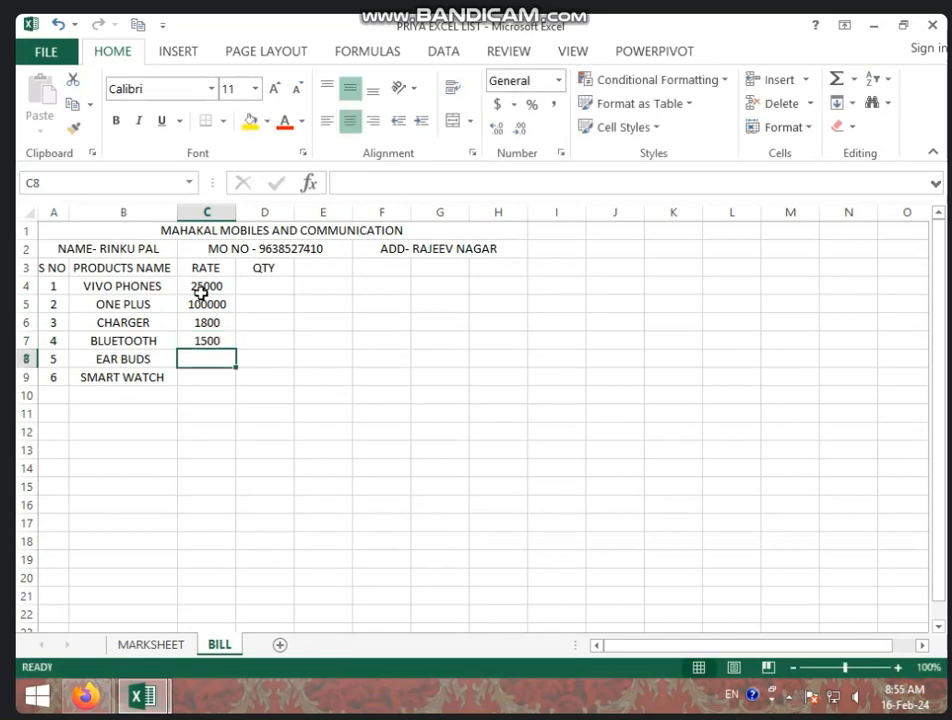
text(2000)
key(Return)
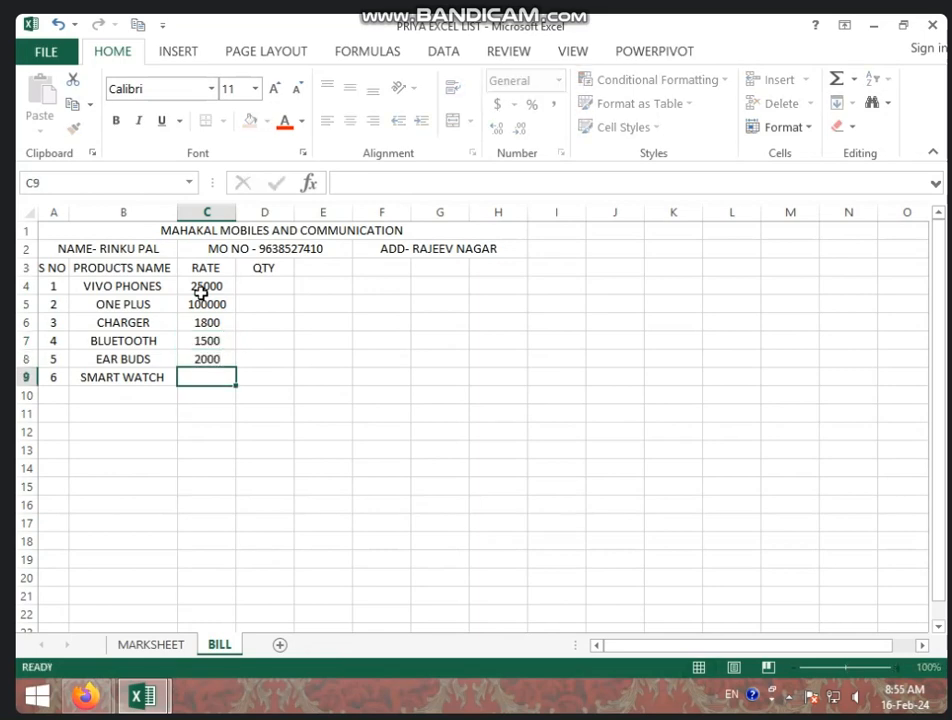
text(2500)
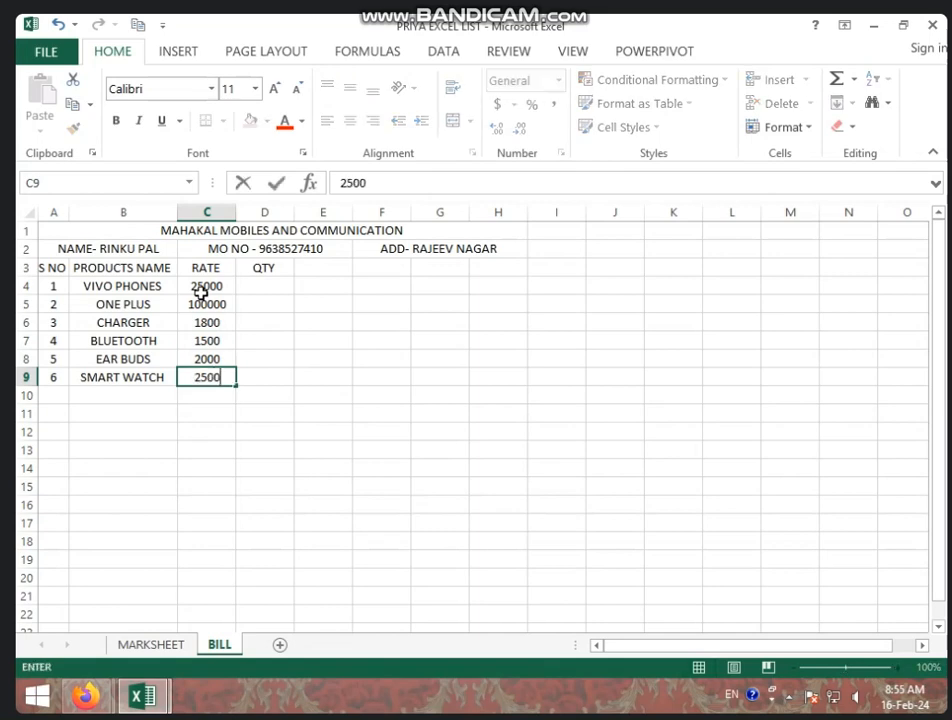
click(285, 288)
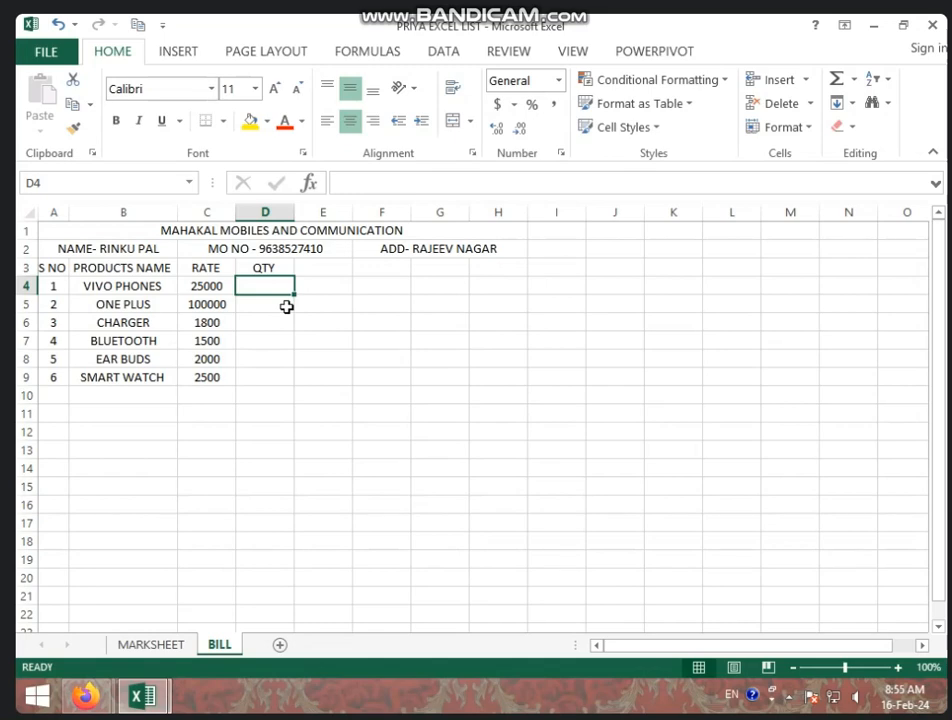
Enter the quantities 2, 1, 3, 2, 5 and 4 in D4:D9
text(2)
key(Return)
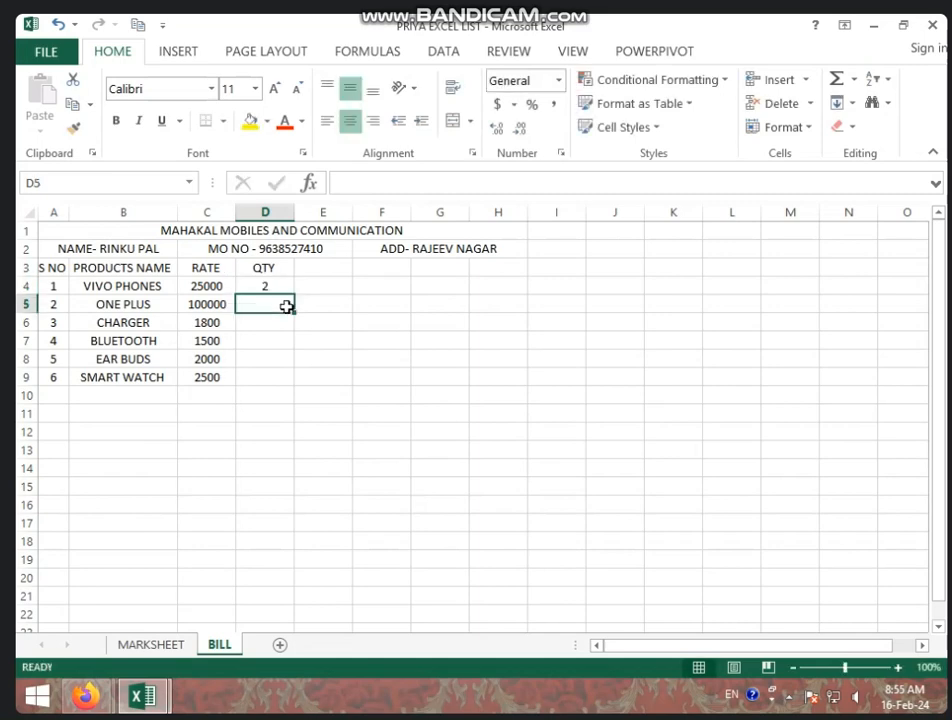
text(1)
key(Return)
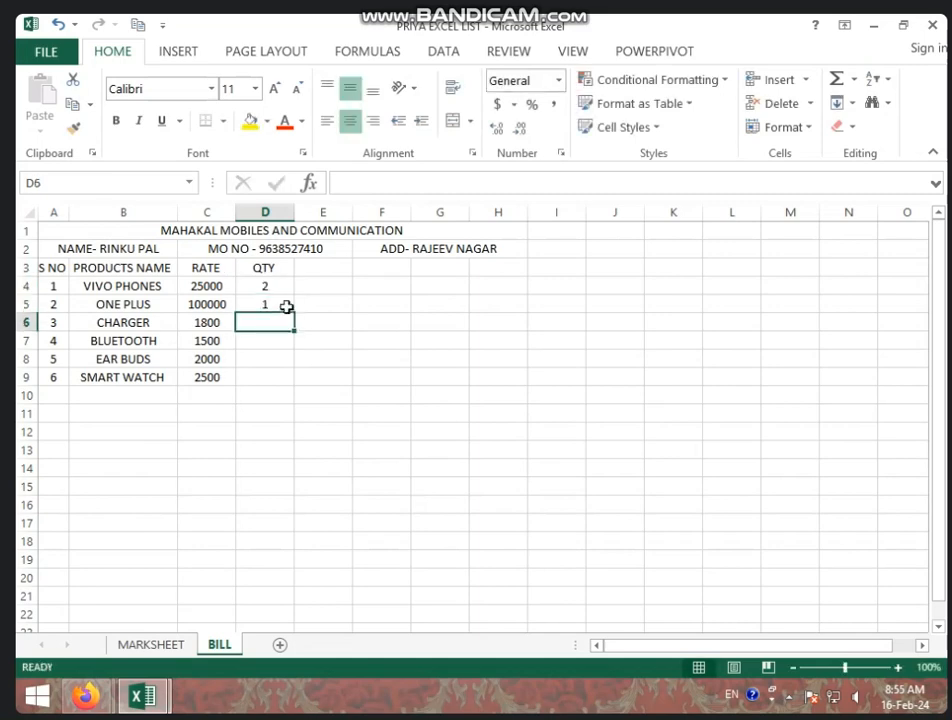
text(3)
key(Return)
text(2)
key(Return)
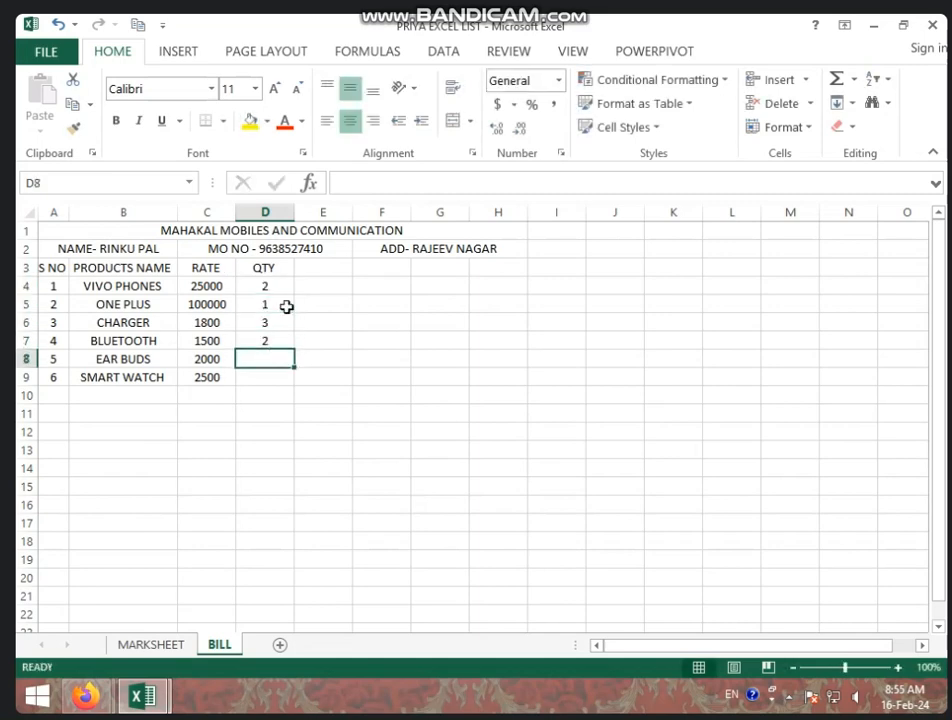
text(5)
key(Return)
text(4)
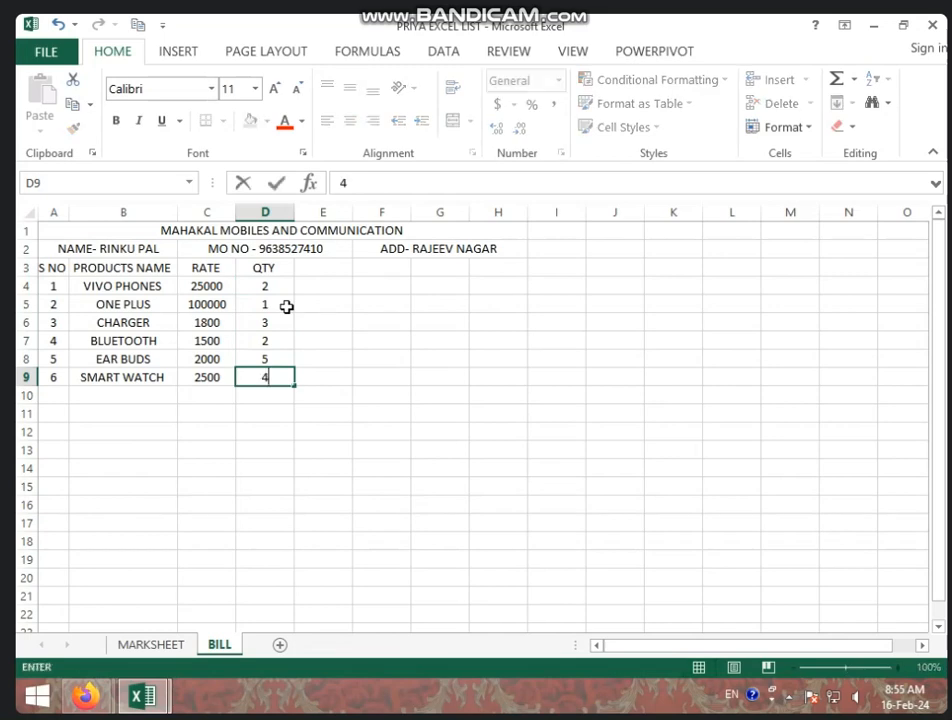
click(331, 266)
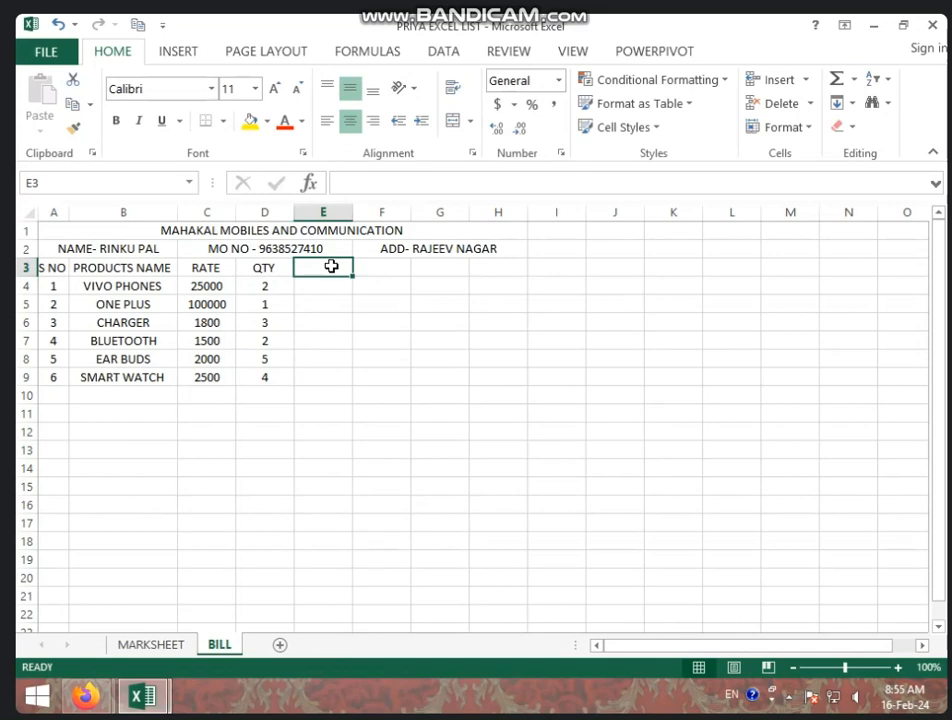
Head column E as AMT, enter =C4*D4 in E4 and fill it down to E9
text(AMT)
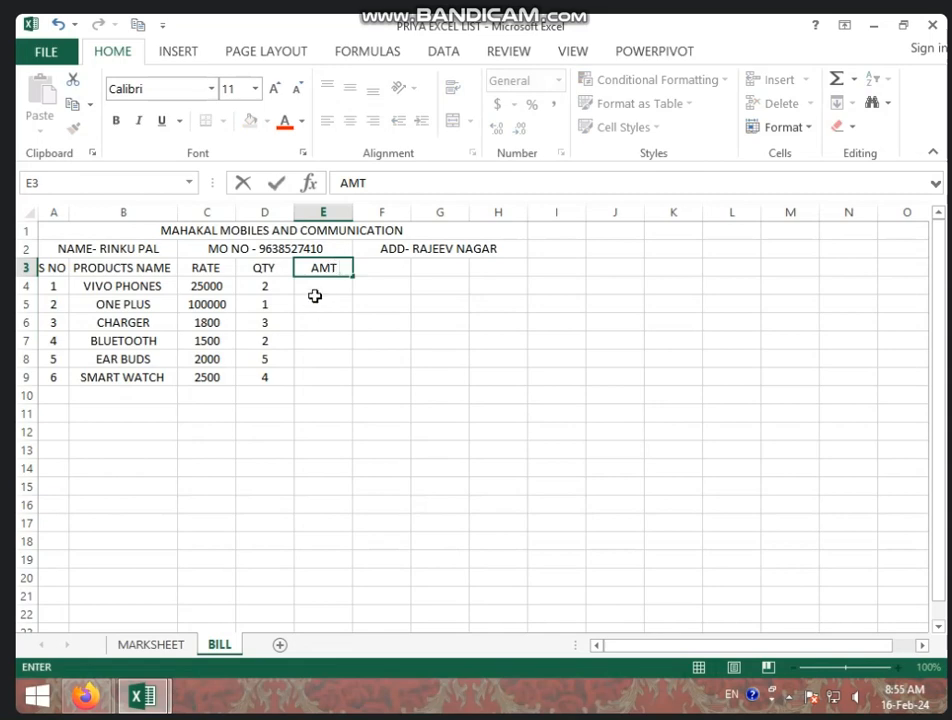
click(315, 290)
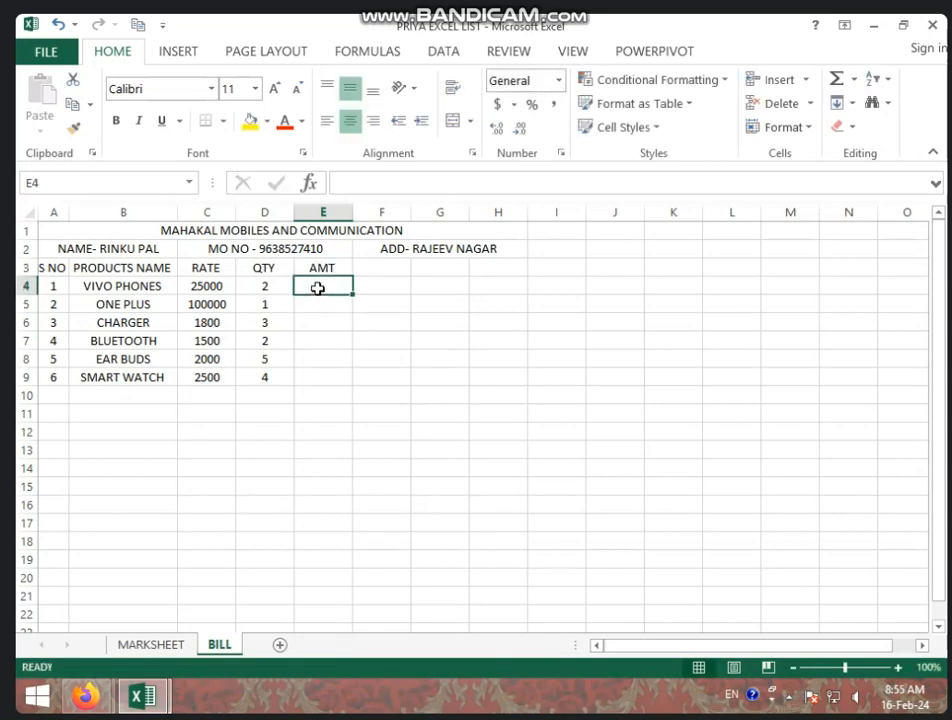
text(=)
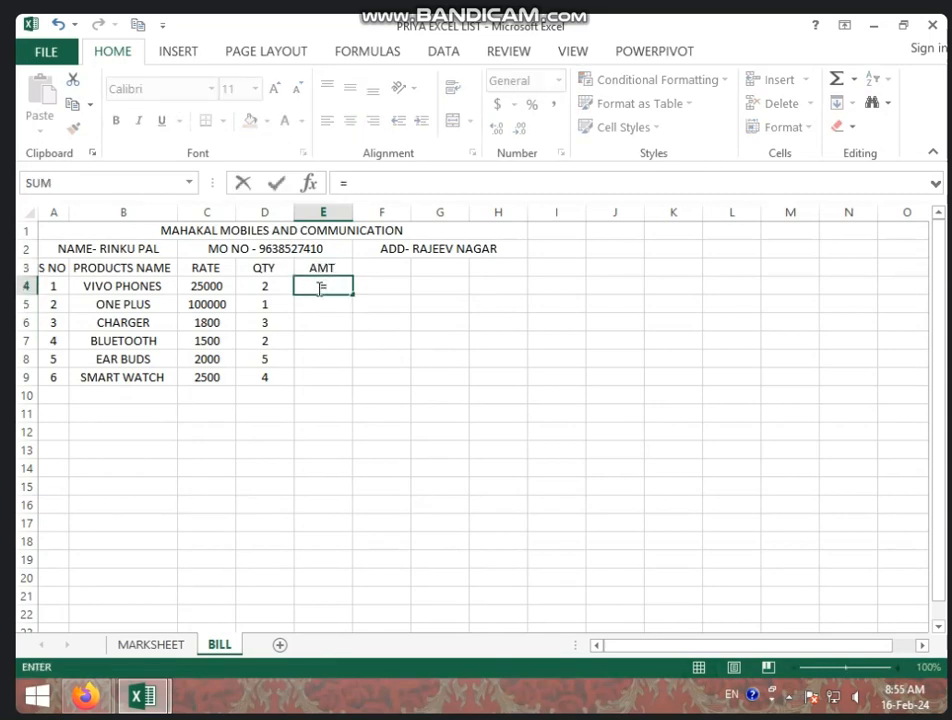
click(214, 288)
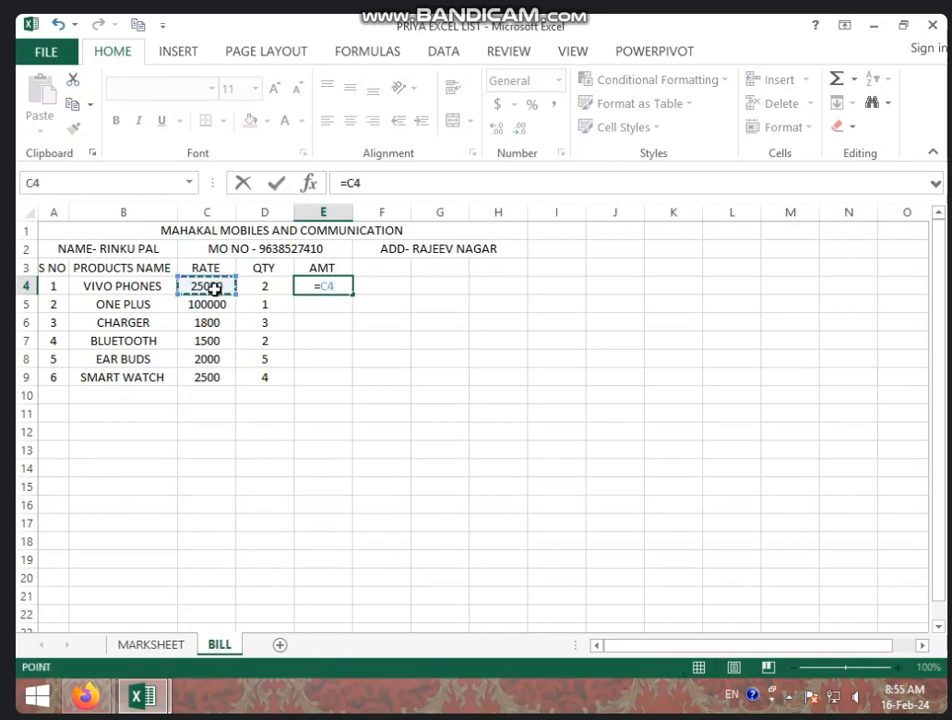
text(*)
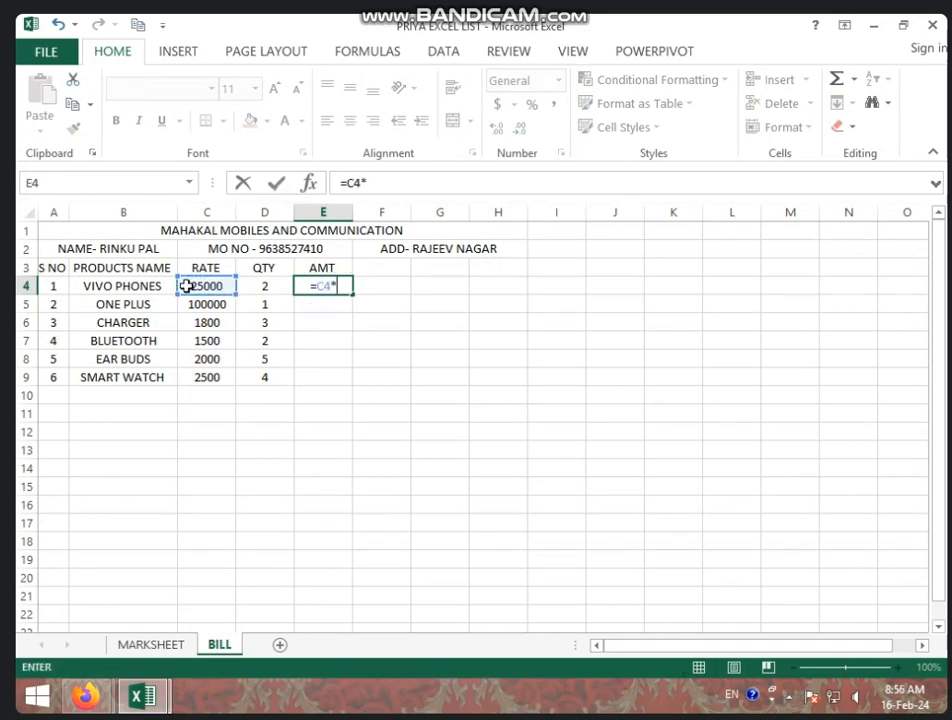
click(251, 287)
key(Return)
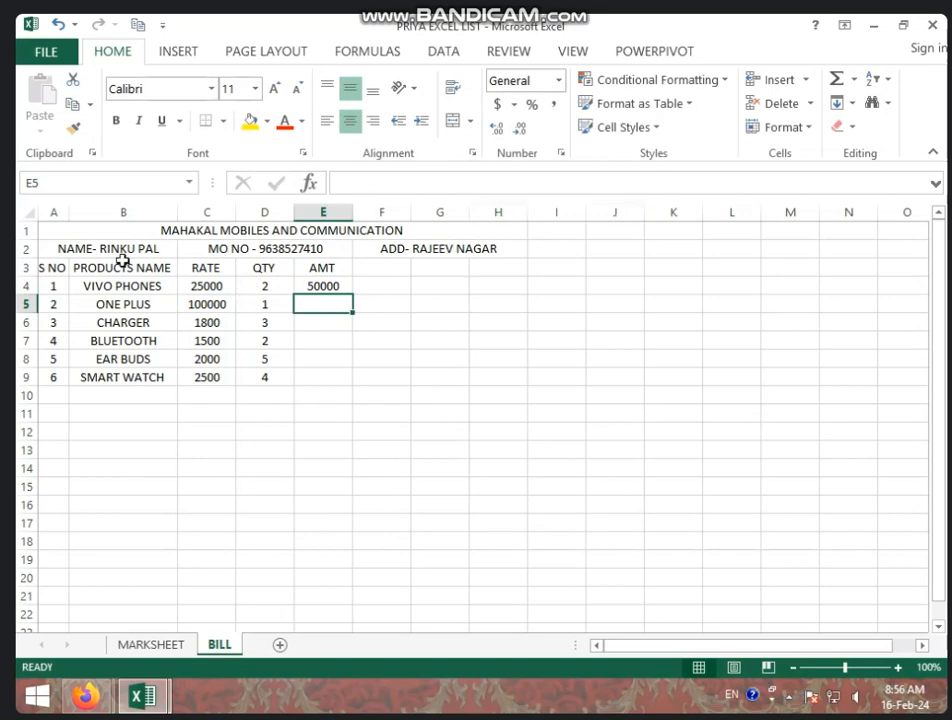
click(333, 287)
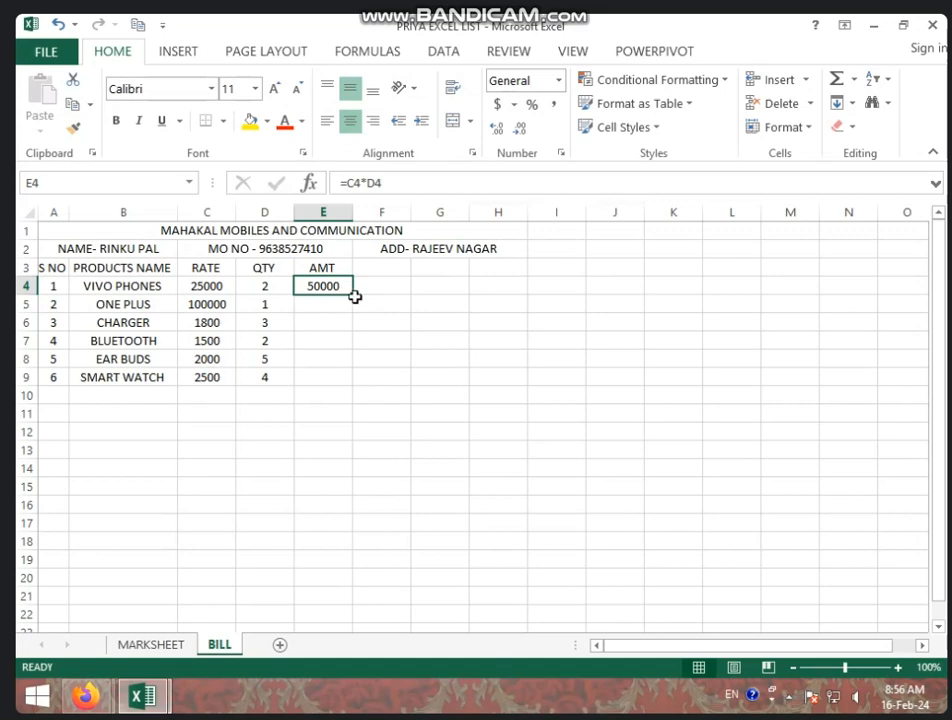
drag(352, 295, 347, 385)
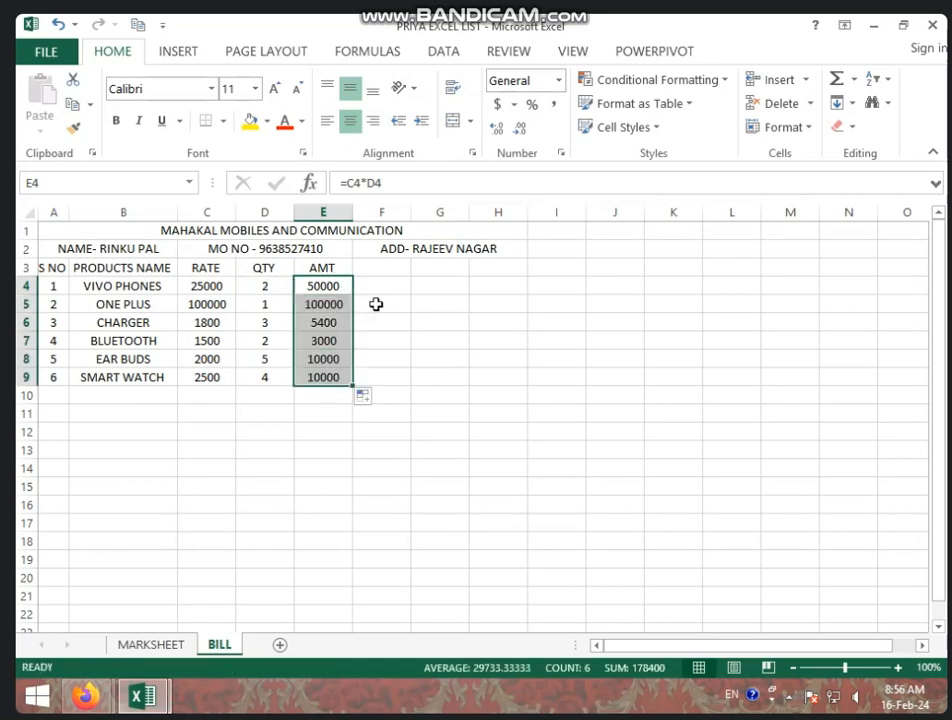
click(328, 289)
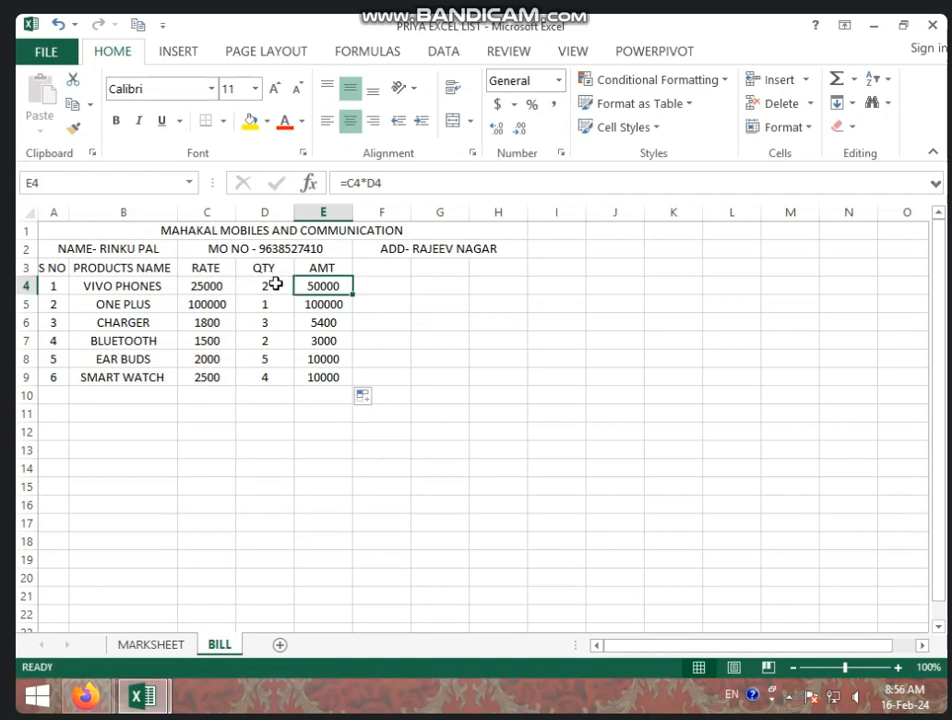
Add the DIS heading in F3 and give the discount cells F4:F9 Percent Style
click(369, 265)
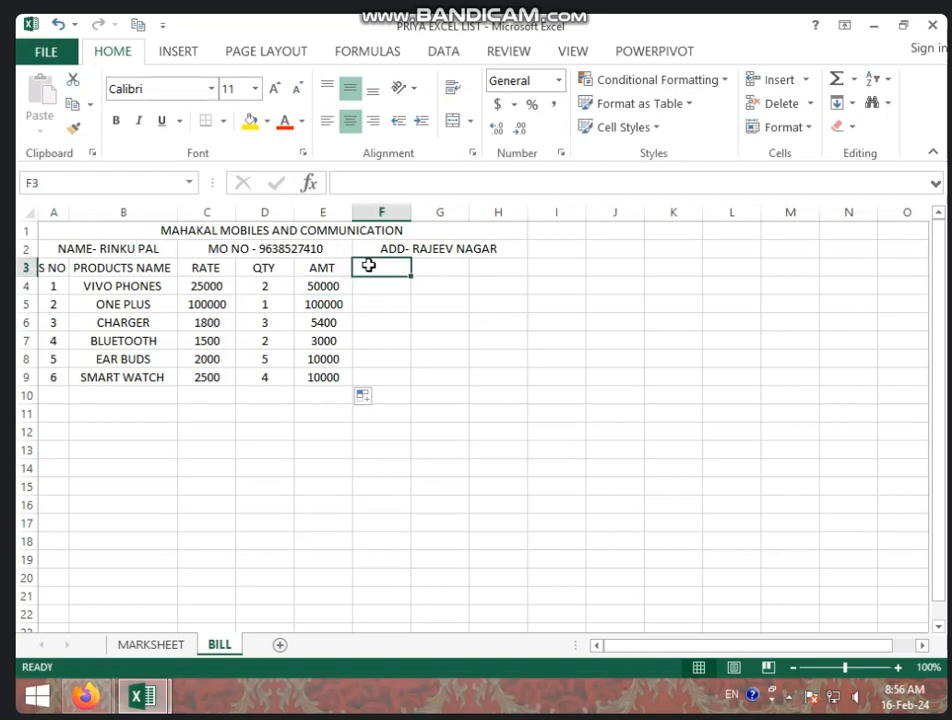
text(DIS)
key(Return)
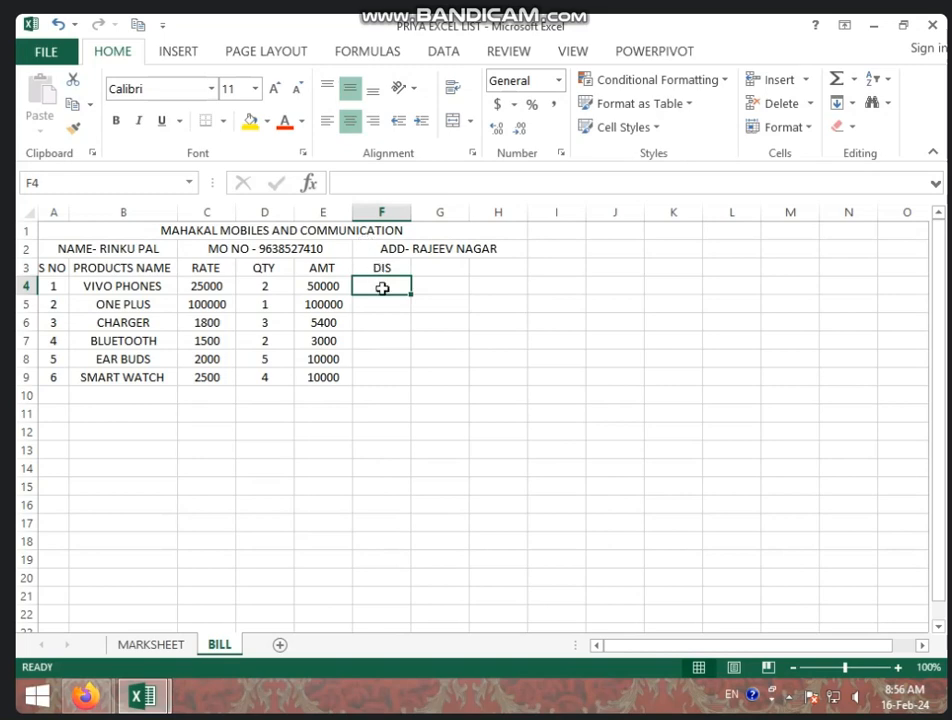
drag(382, 288, 385, 372)
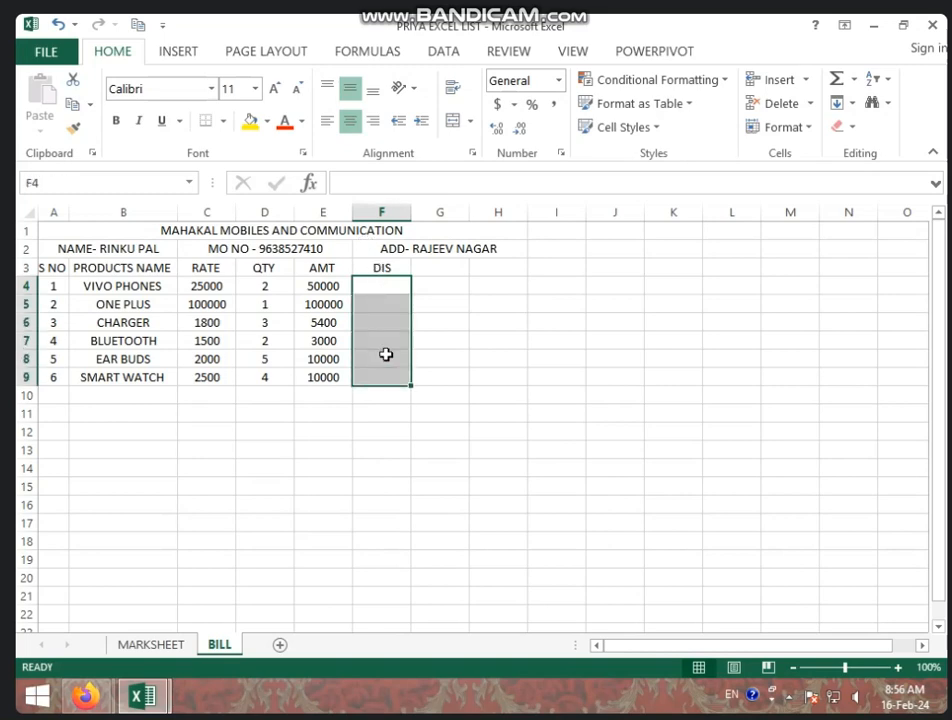
click(532, 104)
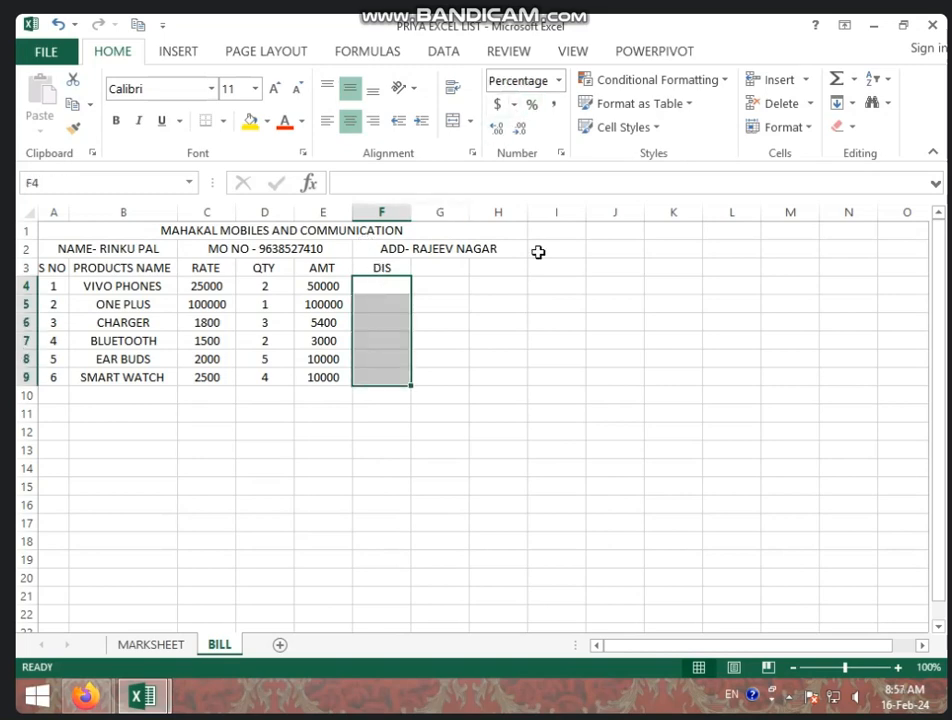
click(550, 304)
Enter discounts of 5%, 11%, 5%, 6%, 3% and 4% for the six products
click(405, 286)
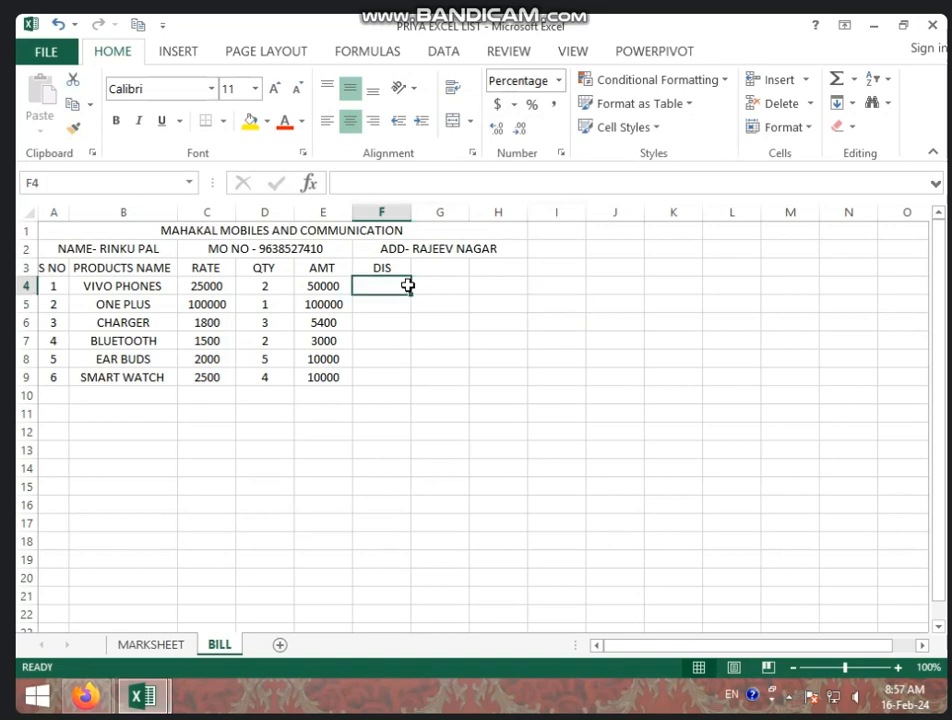
text(5)
key(Return)
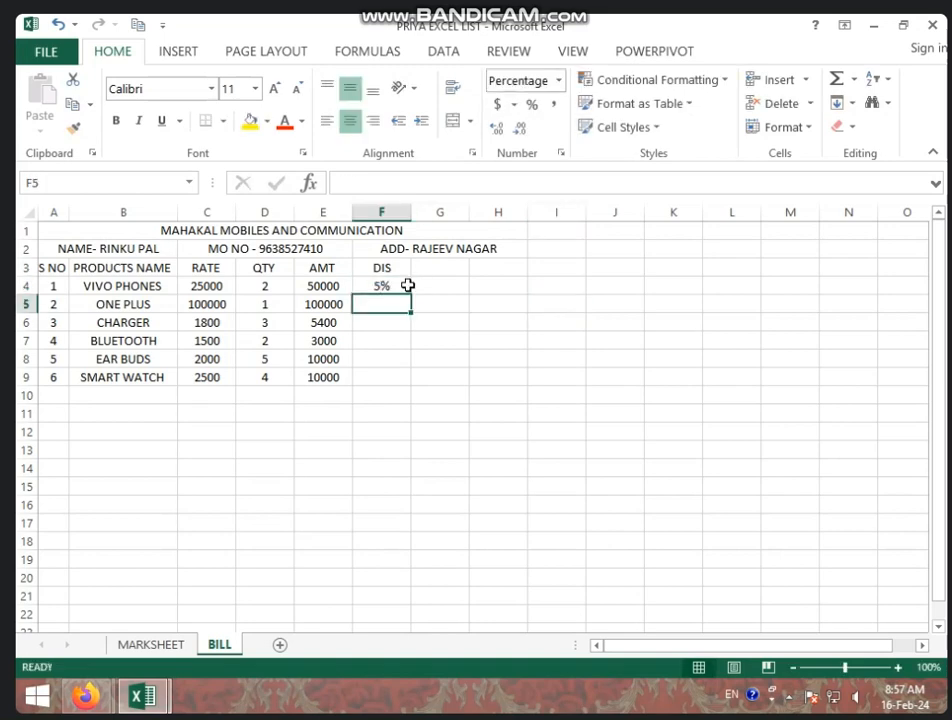
text(11)
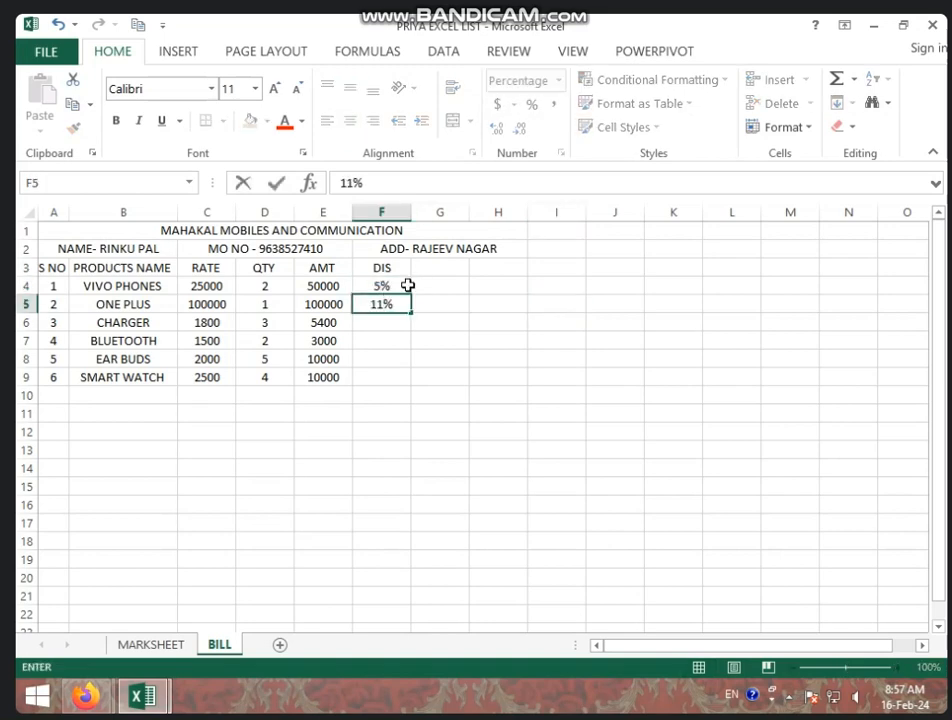
key(Return)
text(5)
key(Return)
text(6)
key(Return)
text(3)
key(Return)
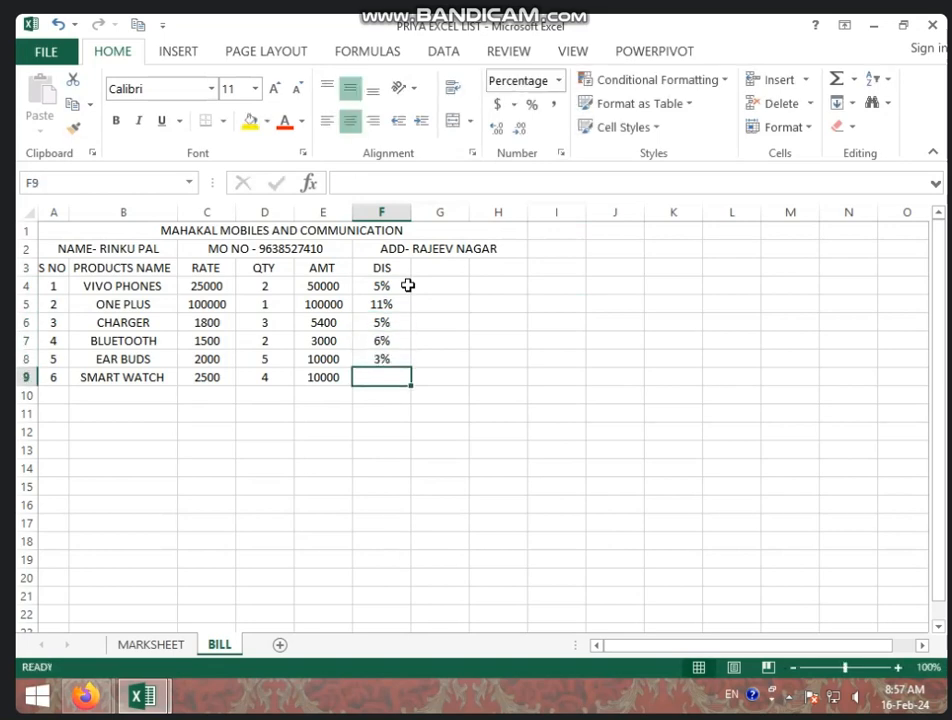
text(4)
click(443, 270)
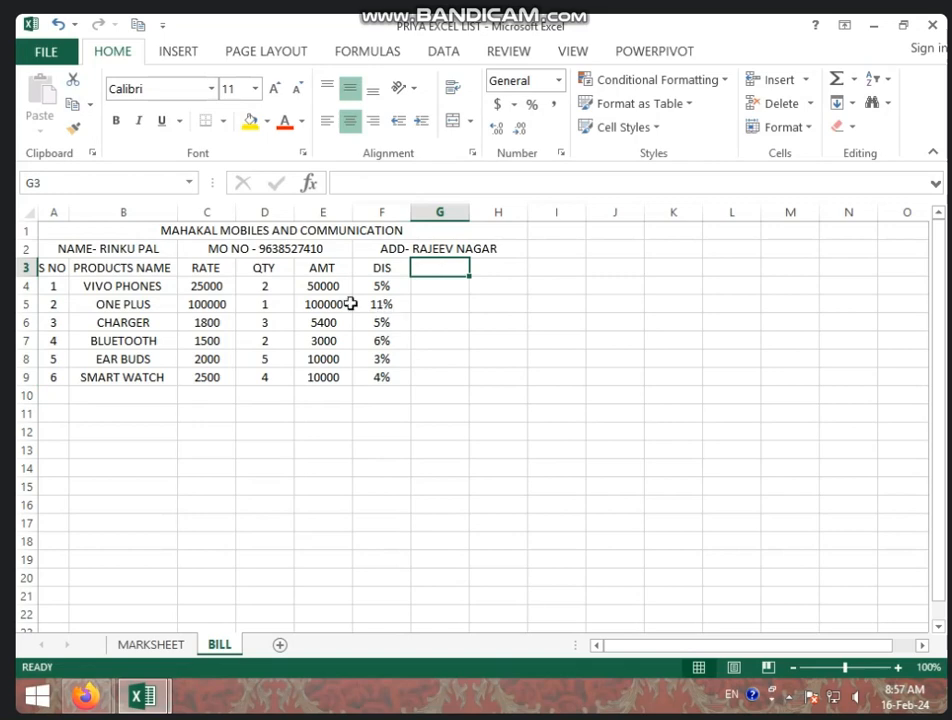
click(388, 271)
drag(388, 272, 386, 377)
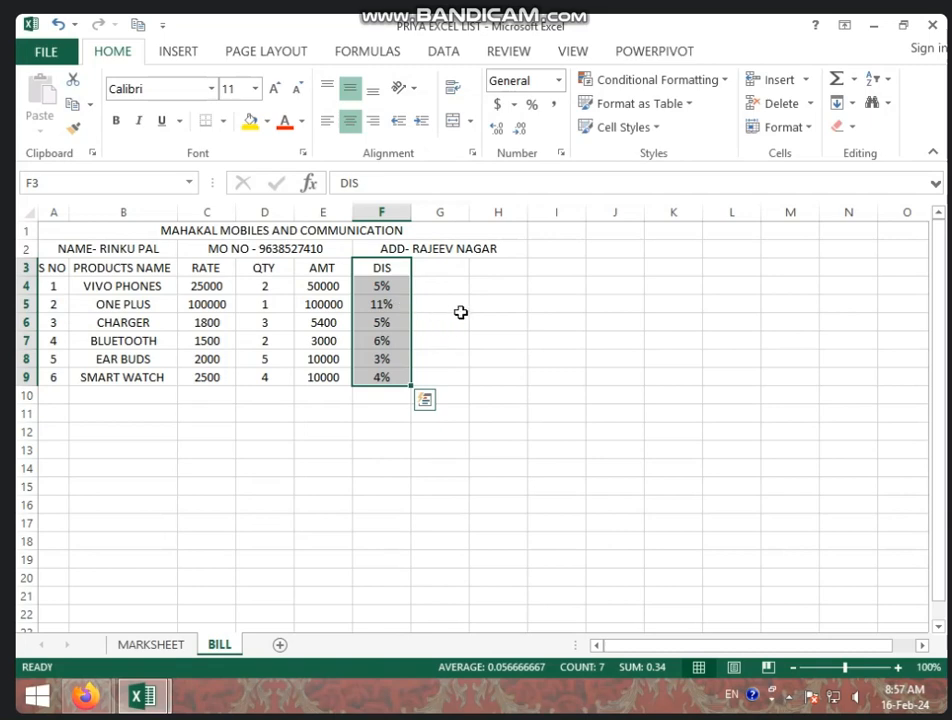
click(426, 270)
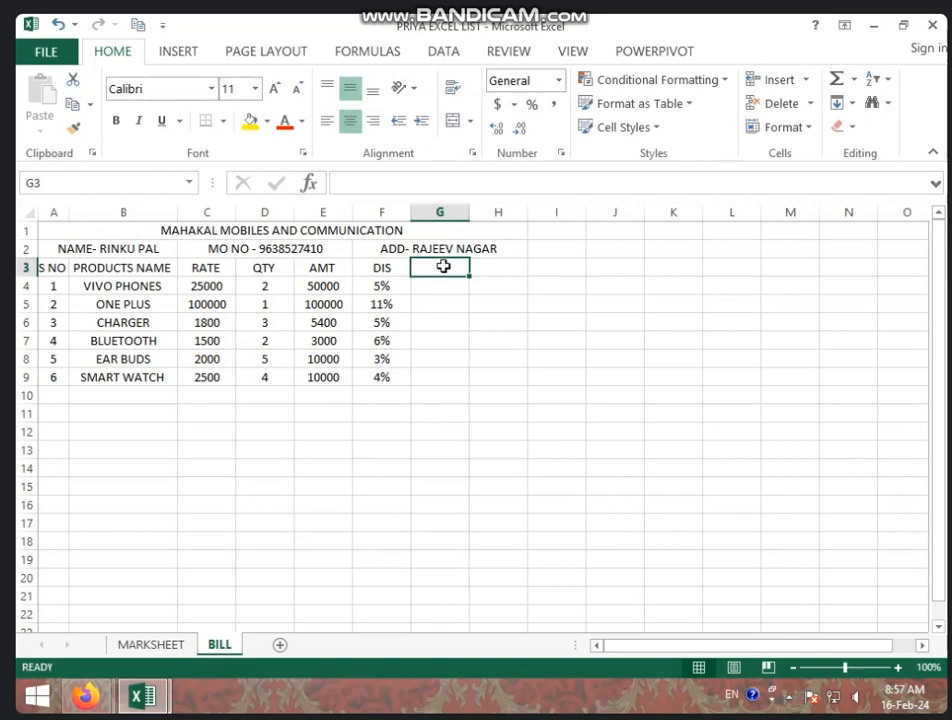
Head the column DIS AMT and fill =E4*F4 down to G9, giving 2500 through 400
text(DIS)
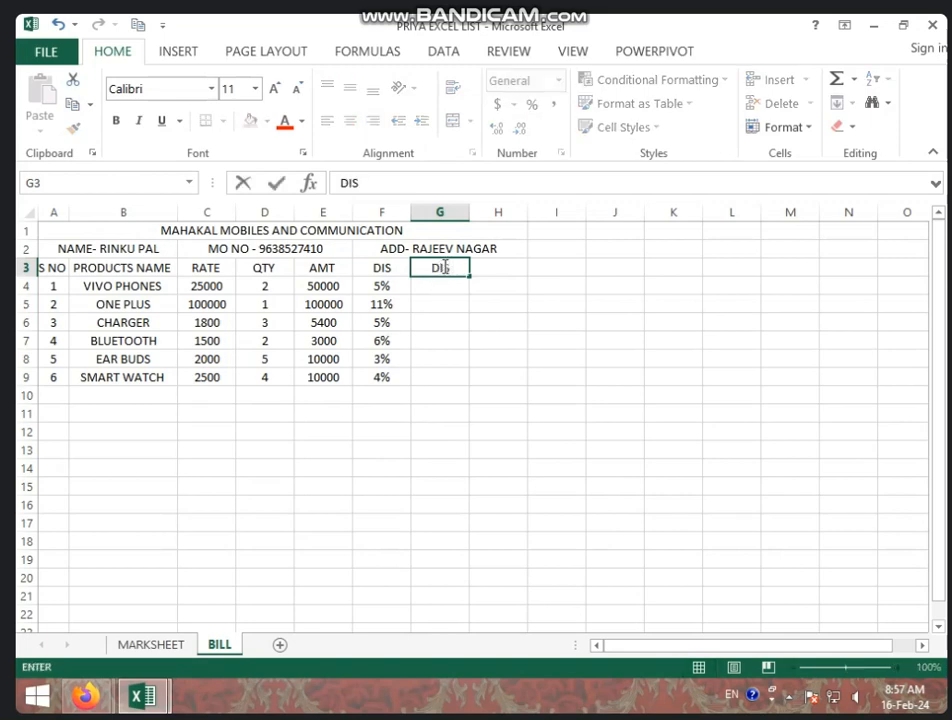
text( AMT)
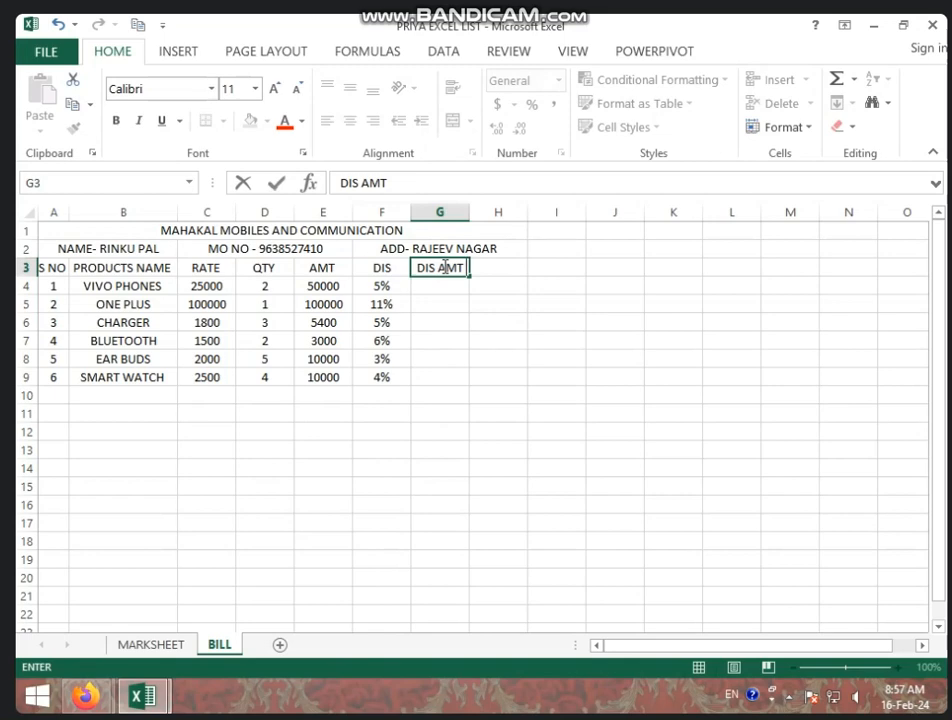
click(443, 289)
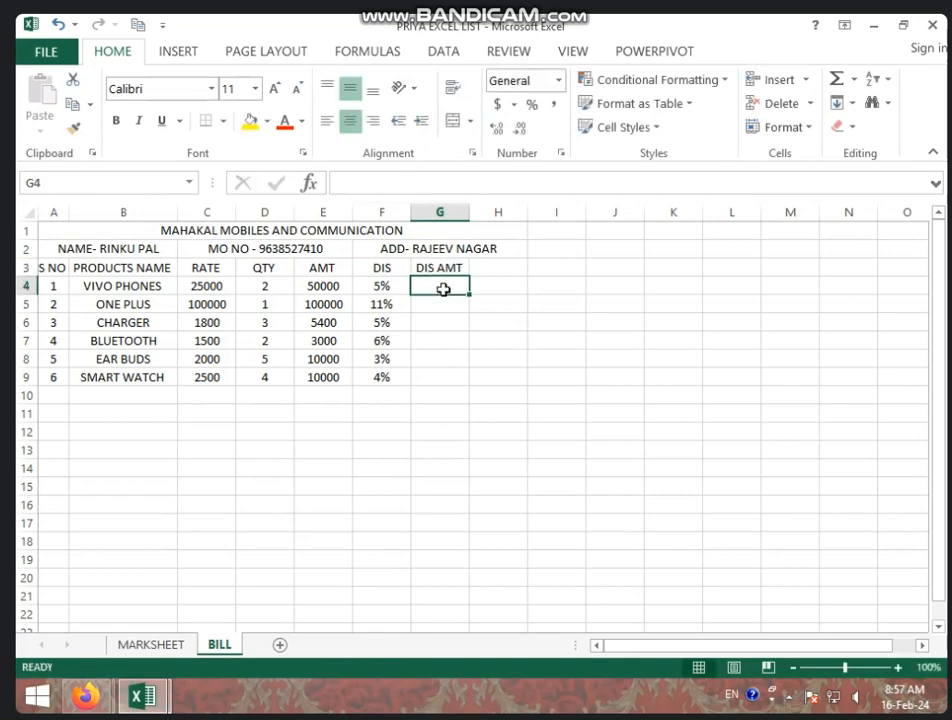
text(=)
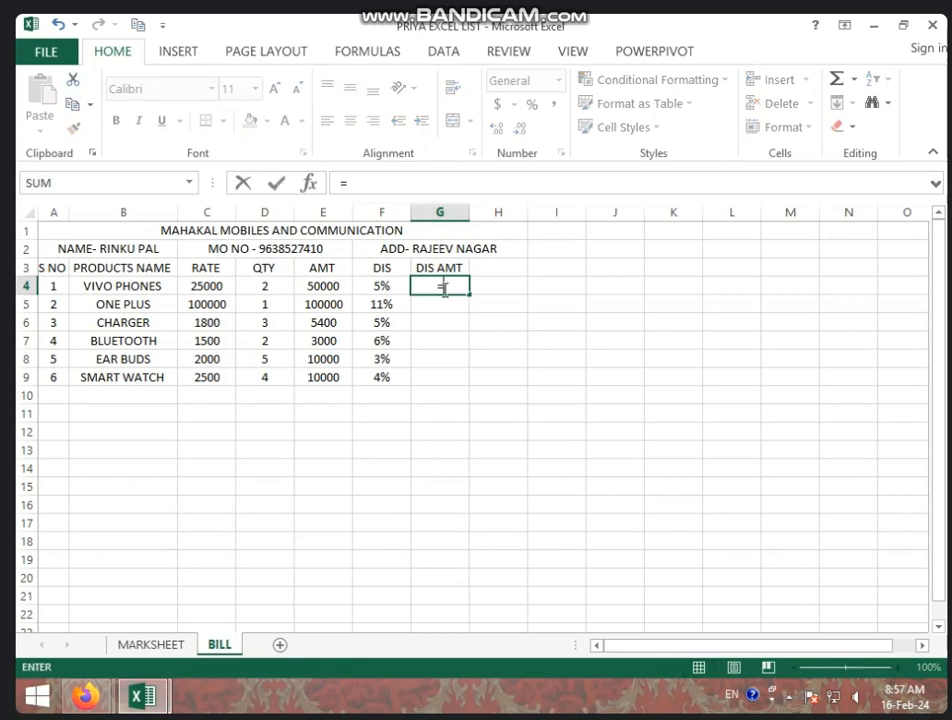
click(331, 286)
text(*)
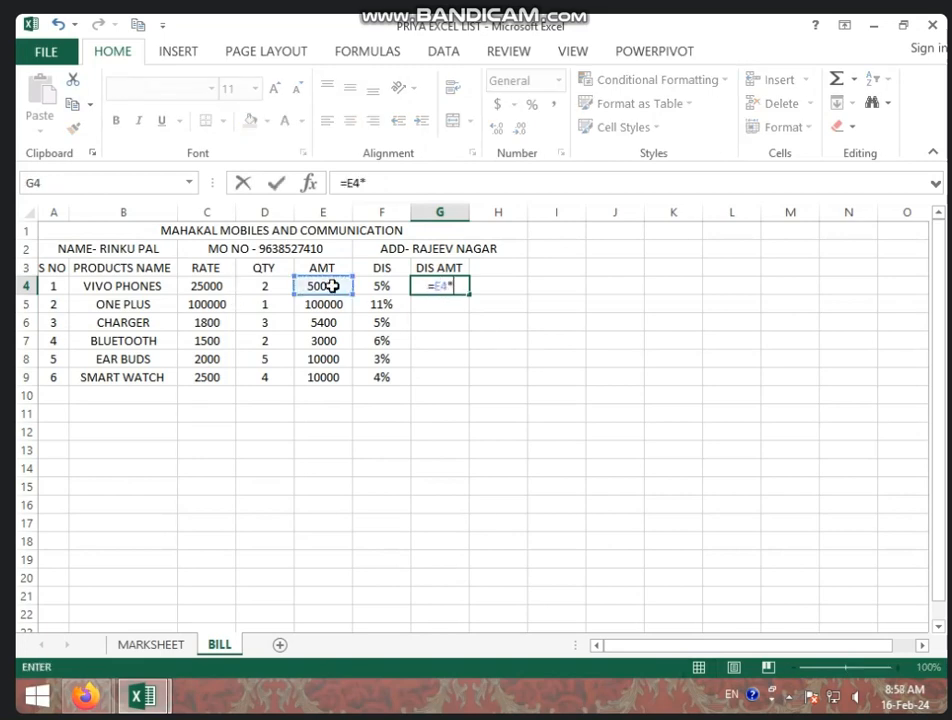
click(382, 286)
key(Return)
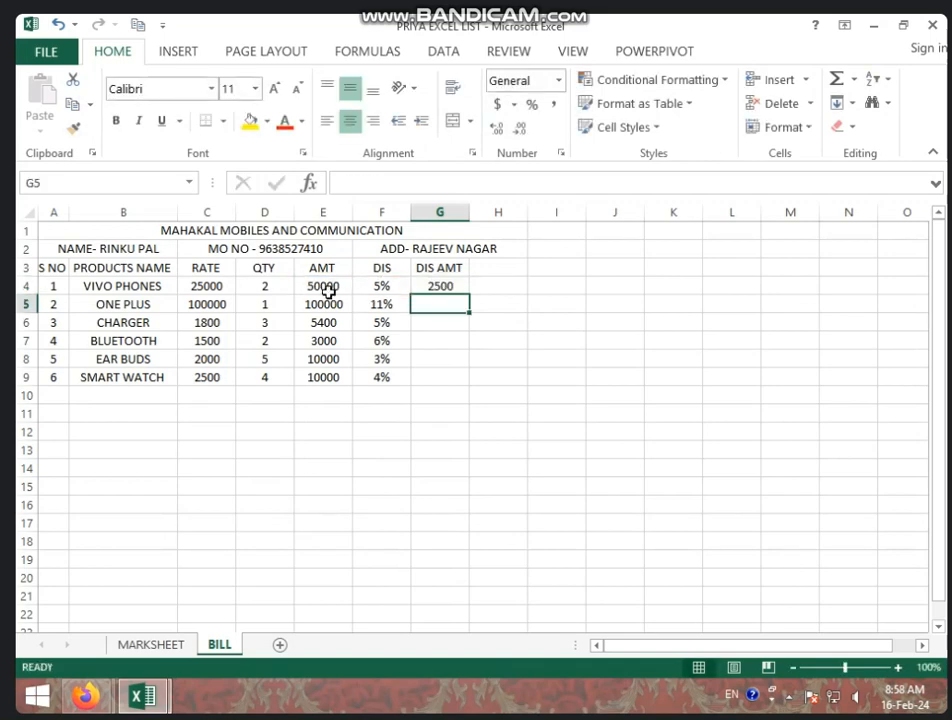
click(435, 286)
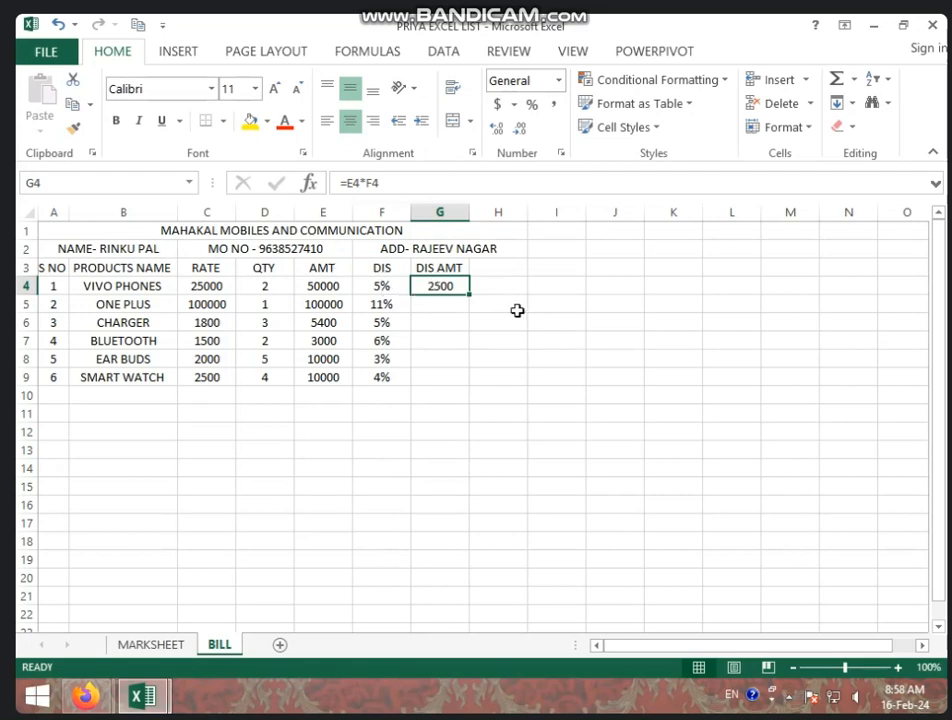
drag(470, 296, 433, 382)
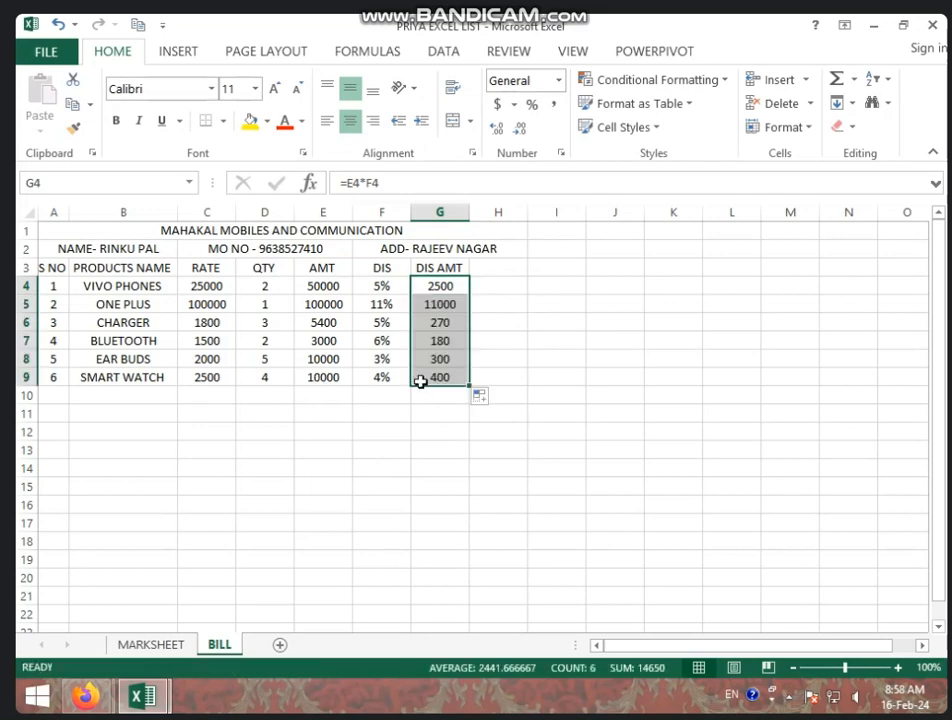
Add the NET AMT heading in H3
click(470, 447)
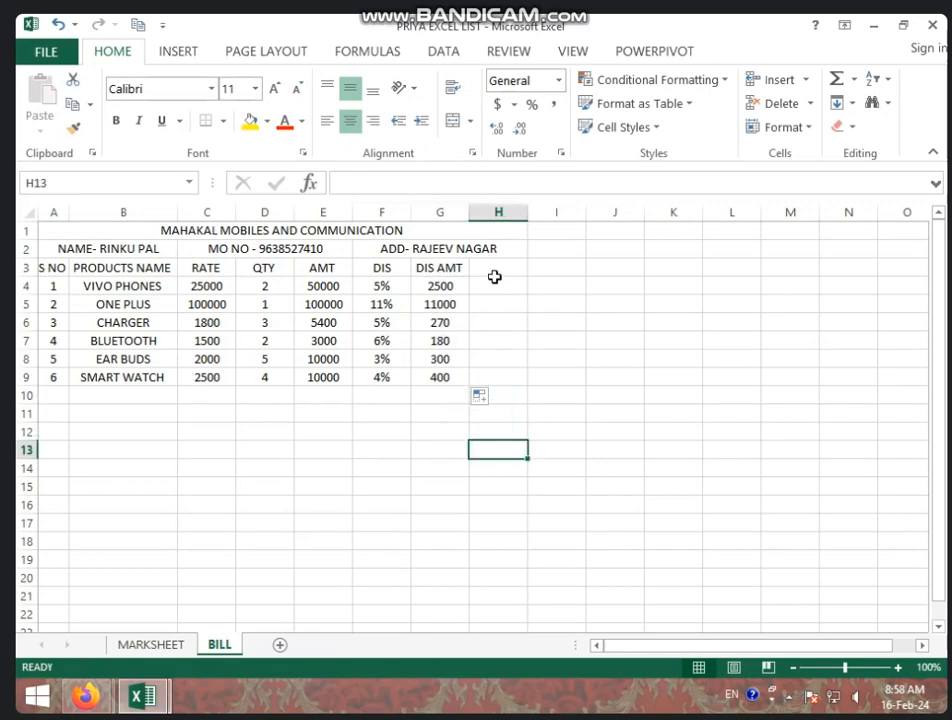
click(496, 271)
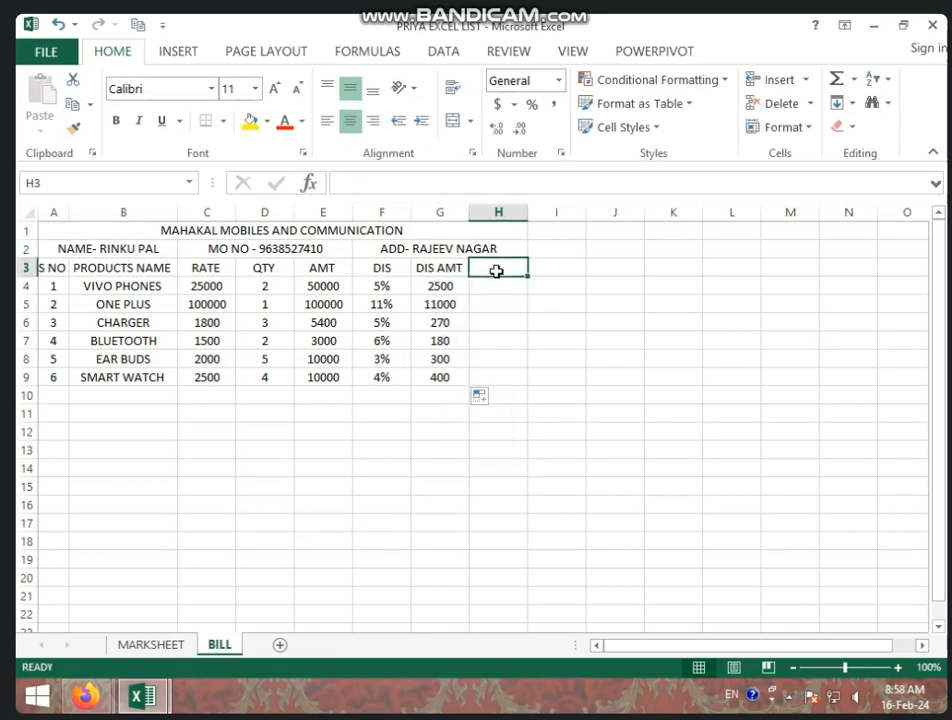
text(NET AM)
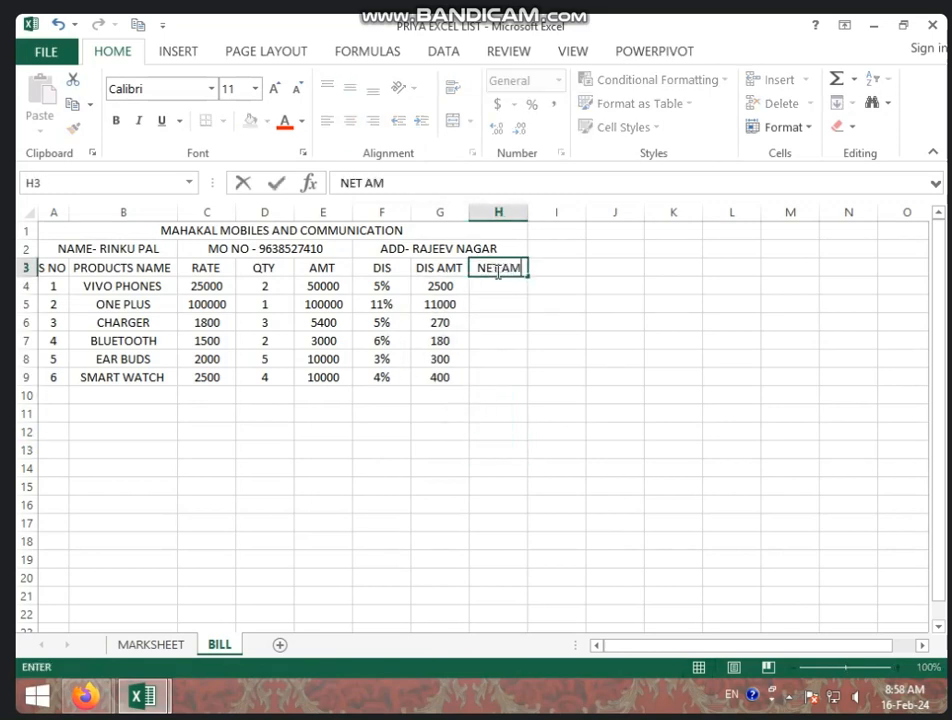
text(T)
click(505, 290)
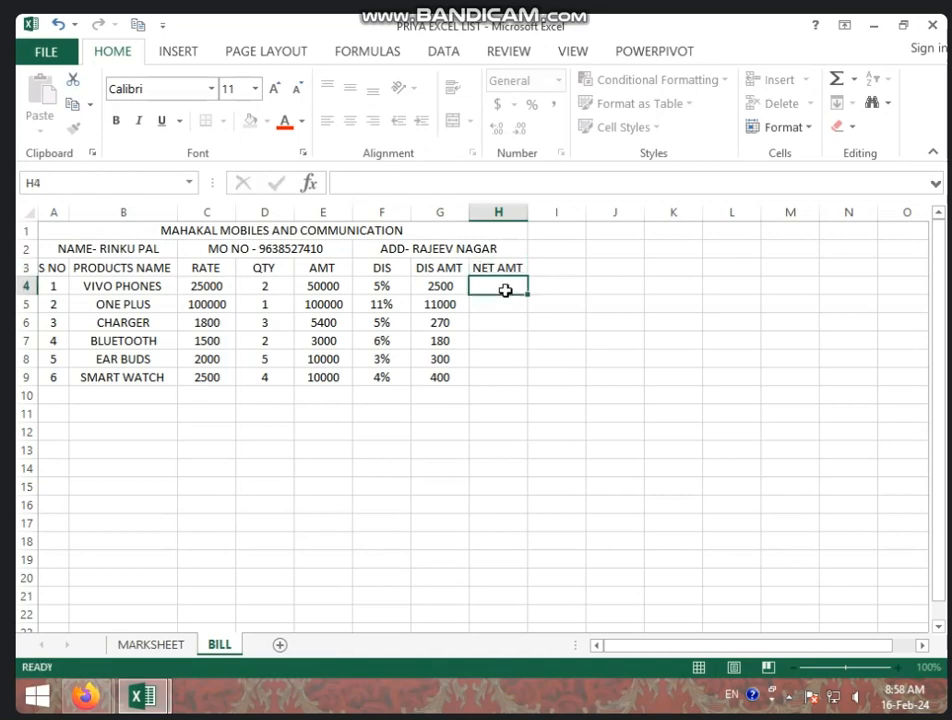
Enter =E4-G4 in H4 and fill it down to H9, giving 47500 through 9600
text(=)
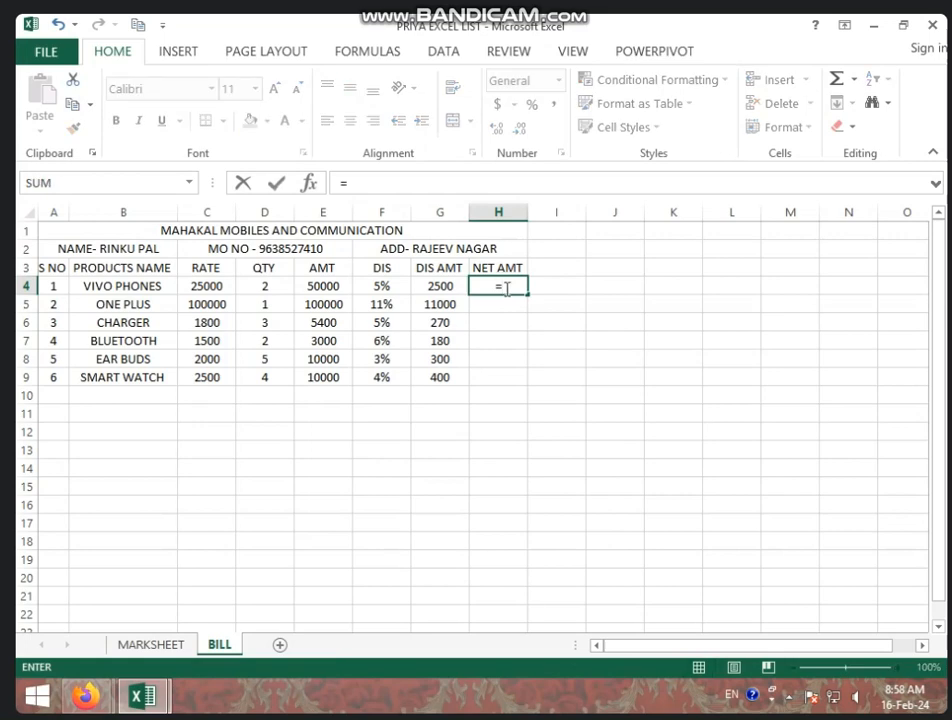
click(318, 284)
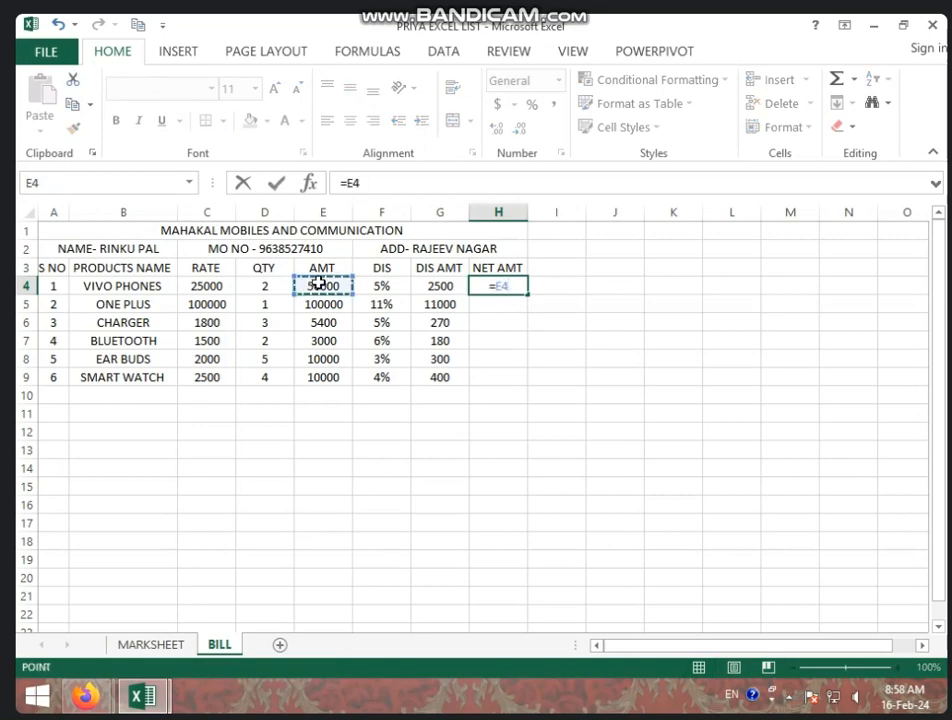
text(-)
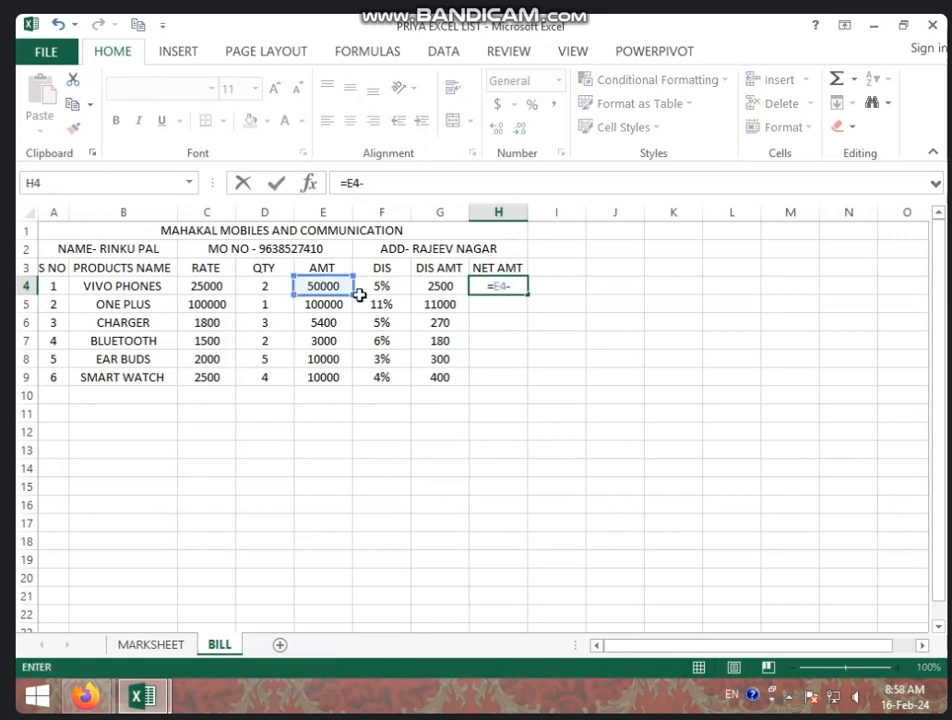
click(430, 290)
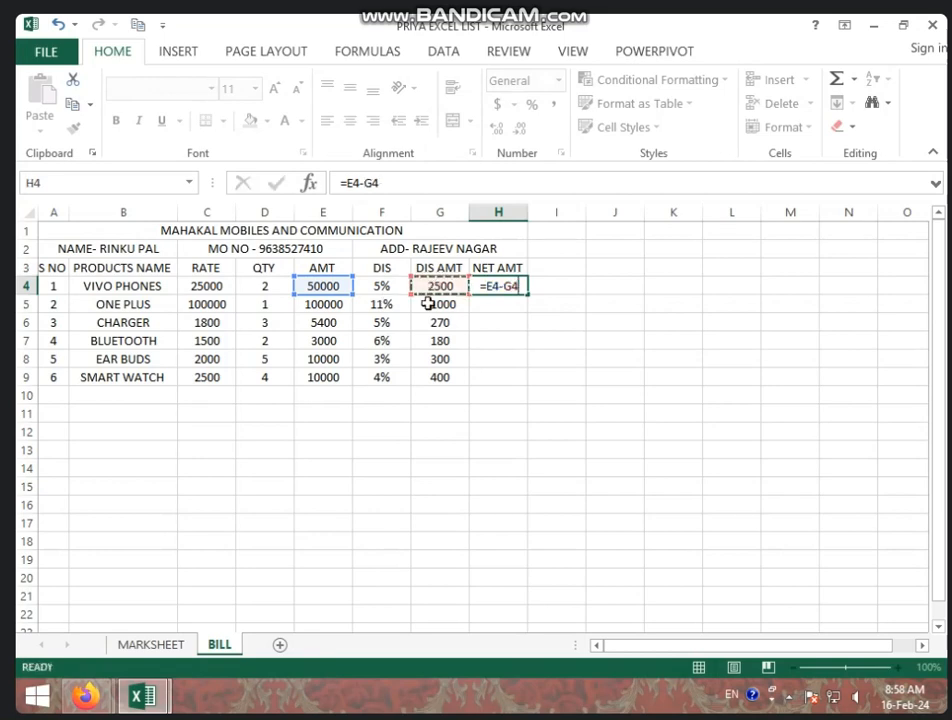
key(Return)
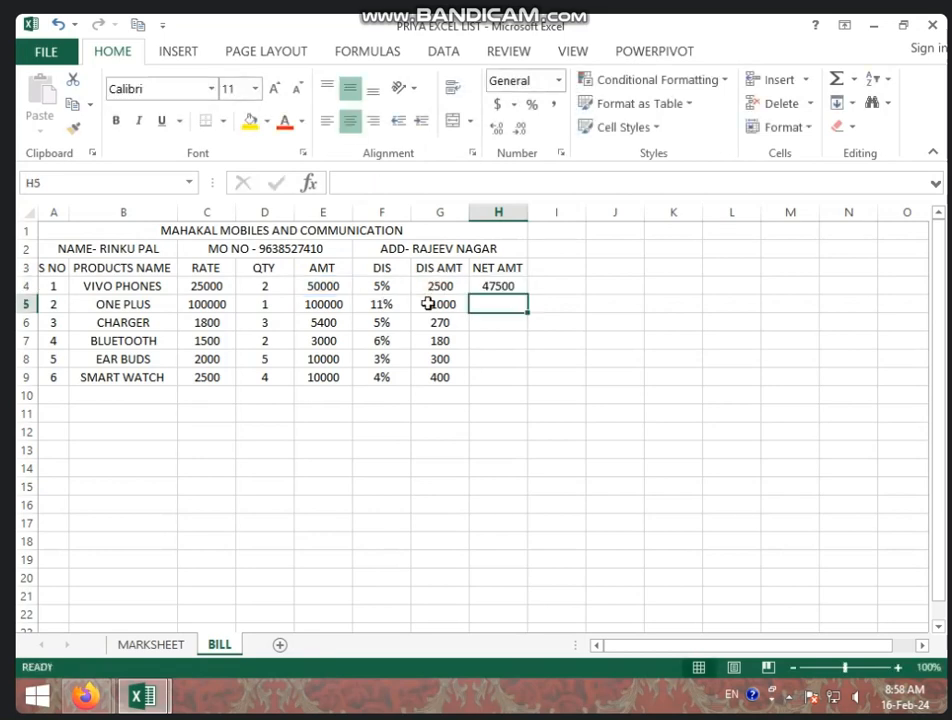
click(520, 285)
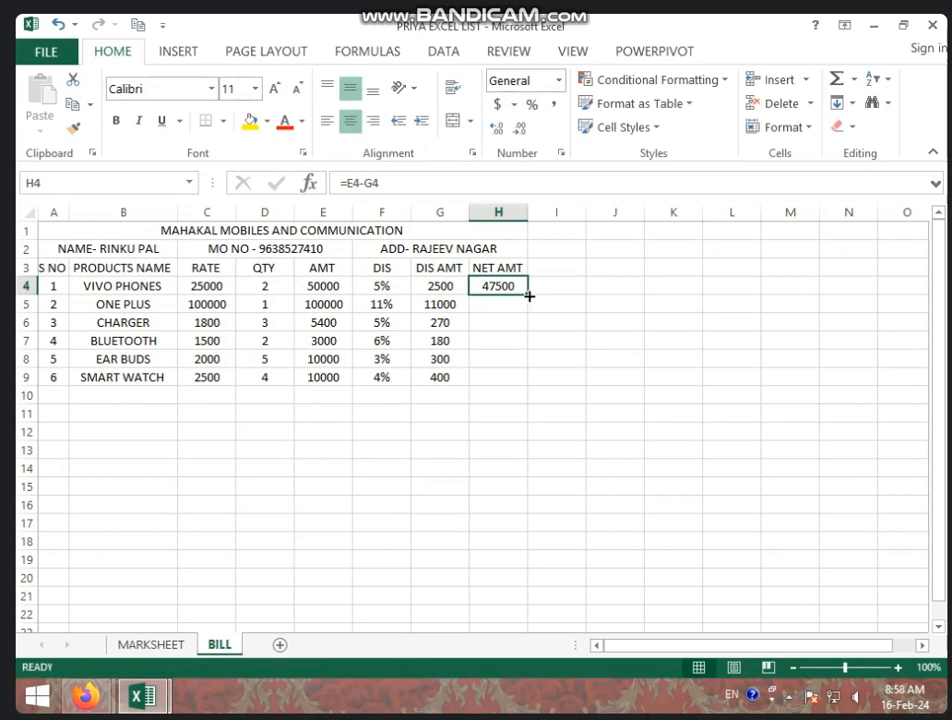
drag(528, 296, 522, 388)
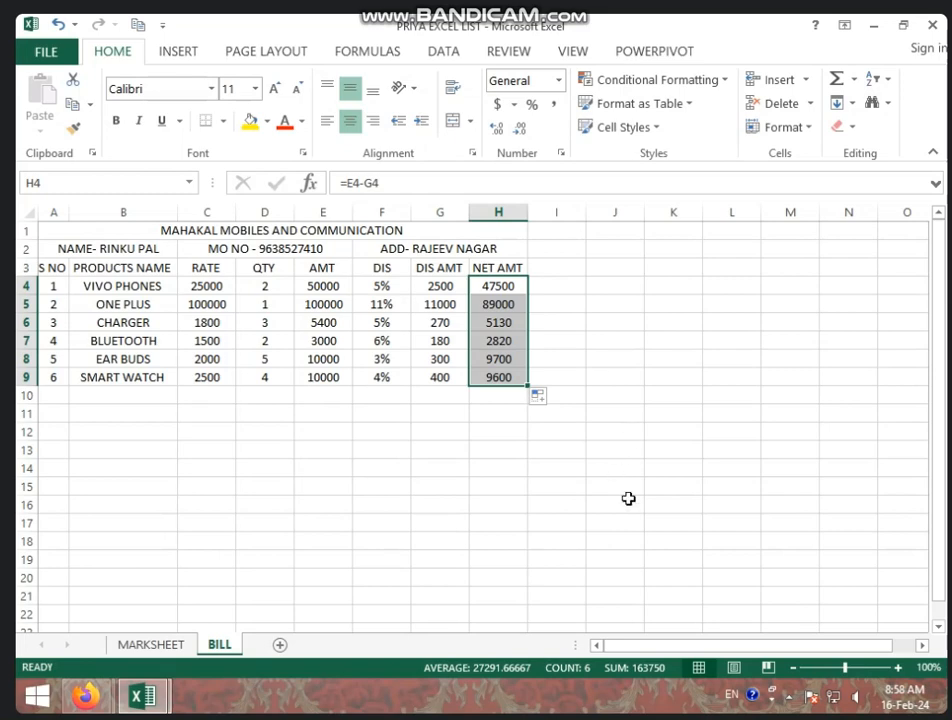
click(517, 556)
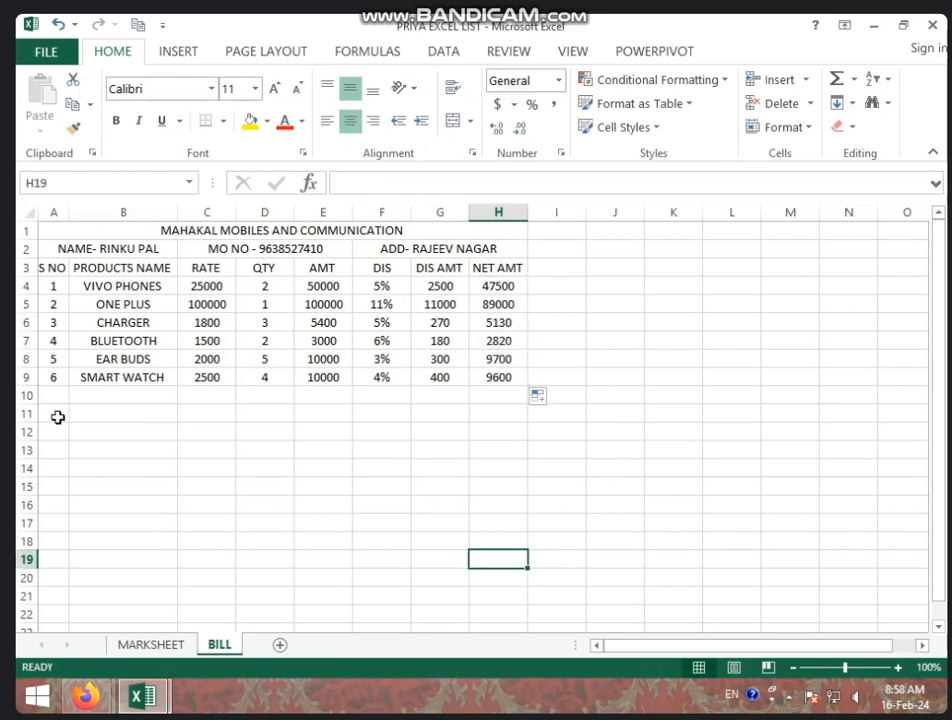
click(58, 418)
Merge A11:D11 with the label TOTAL and AutoSum H4:H10 into H11, giving 163750
drag(55, 416, 258, 406)
click(454, 121)
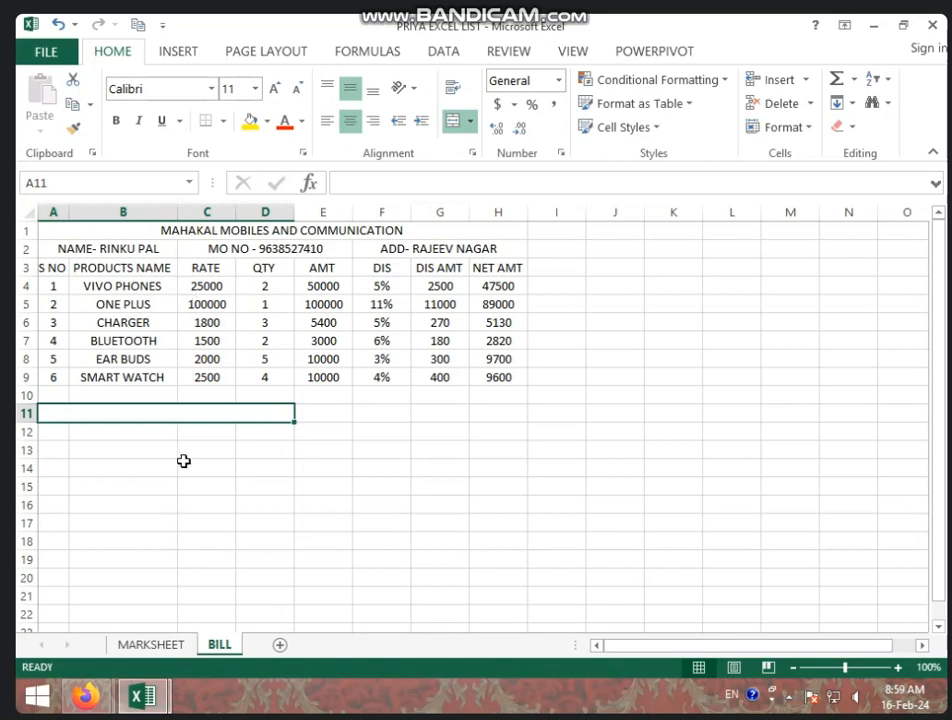
text(TOTAL)
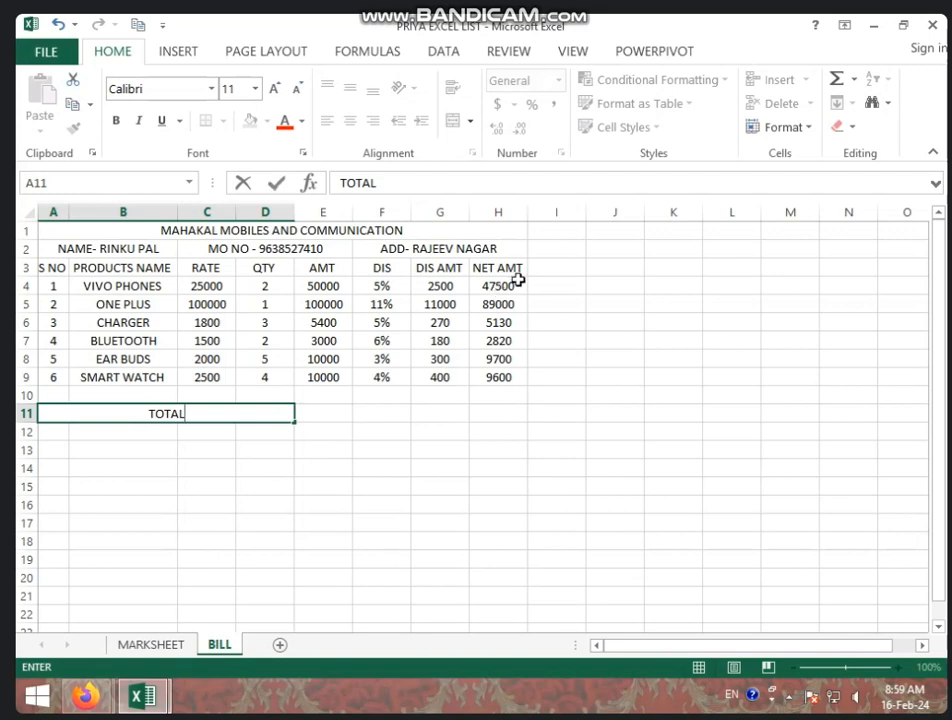
drag(510, 287, 508, 410)
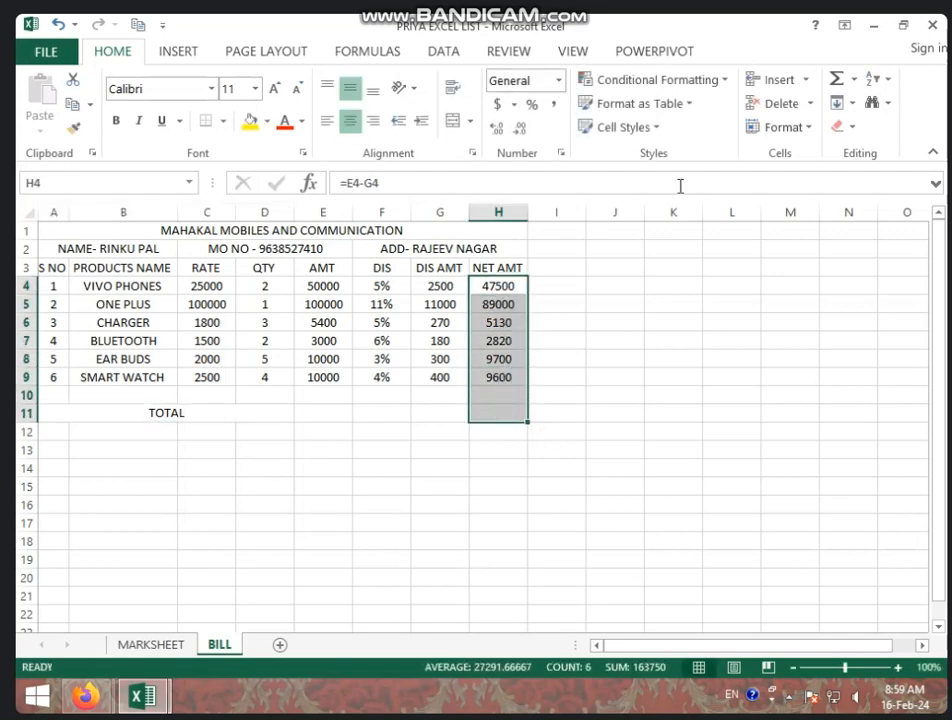
click(842, 86)
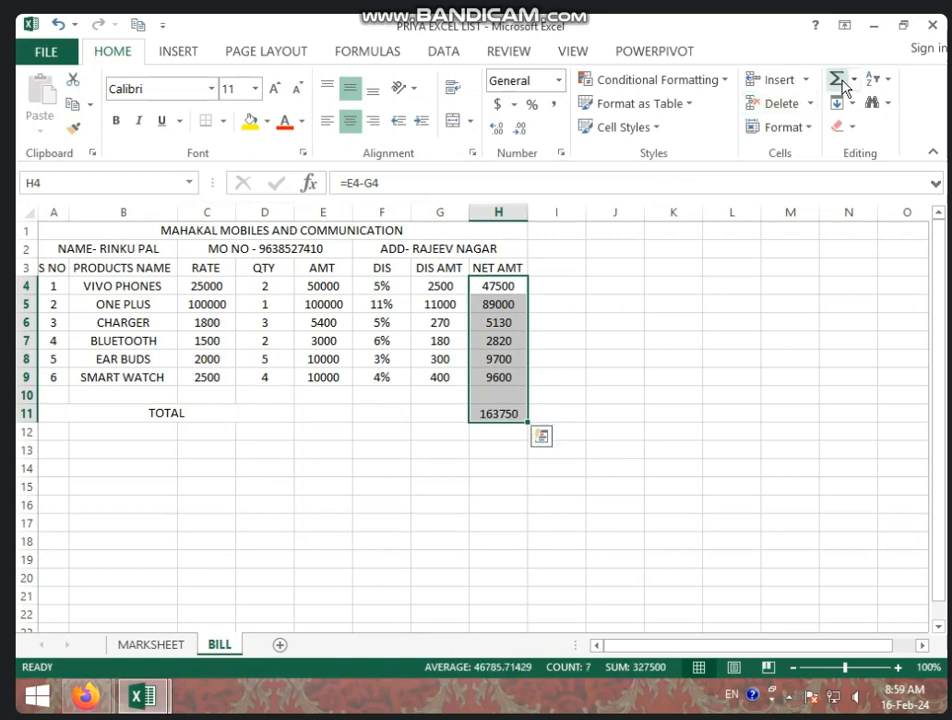
click(497, 450)
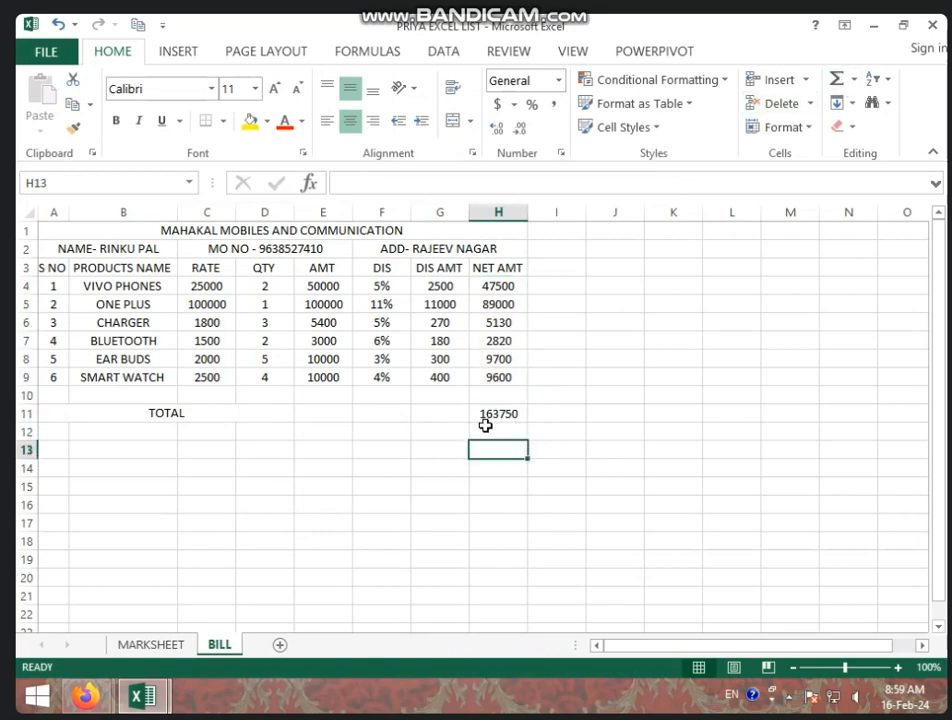
Label B13 as GST and set D13 to an 8% rate
click(103, 452)
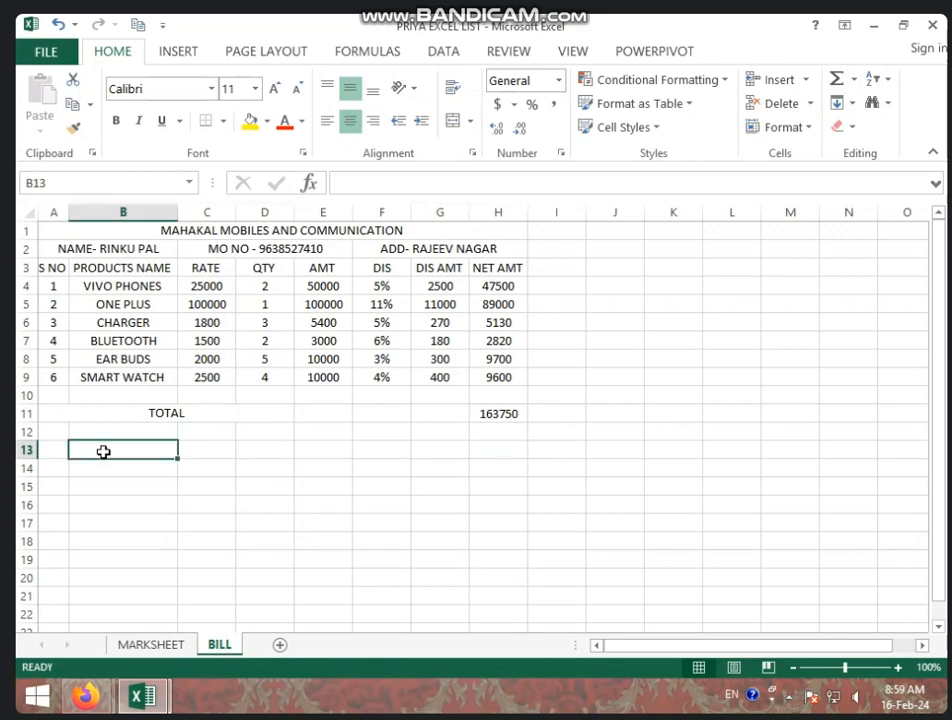
text(GST)
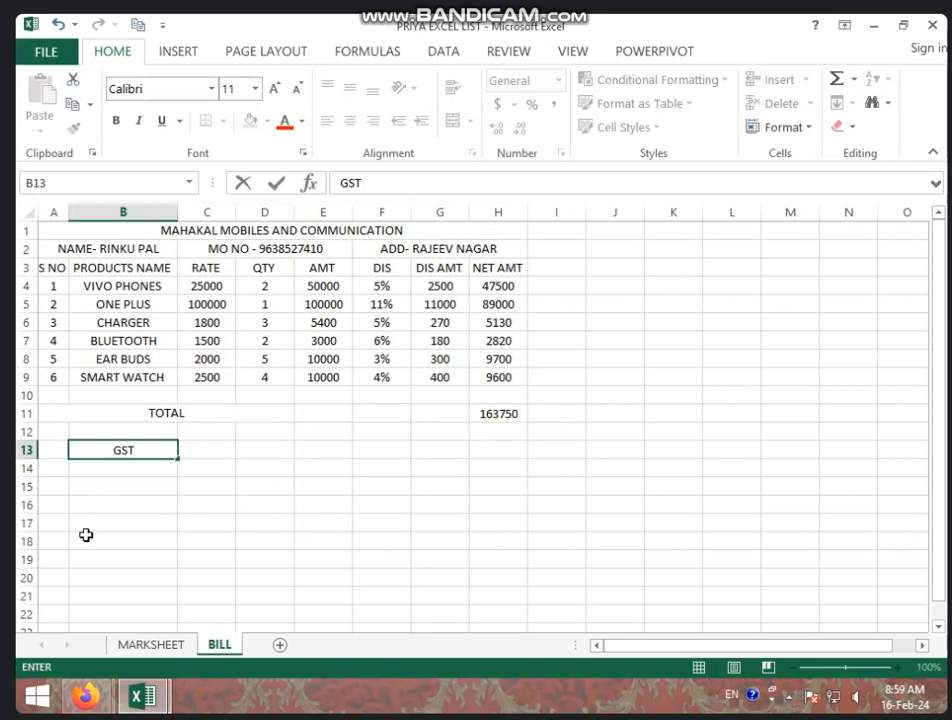
click(505, 448)
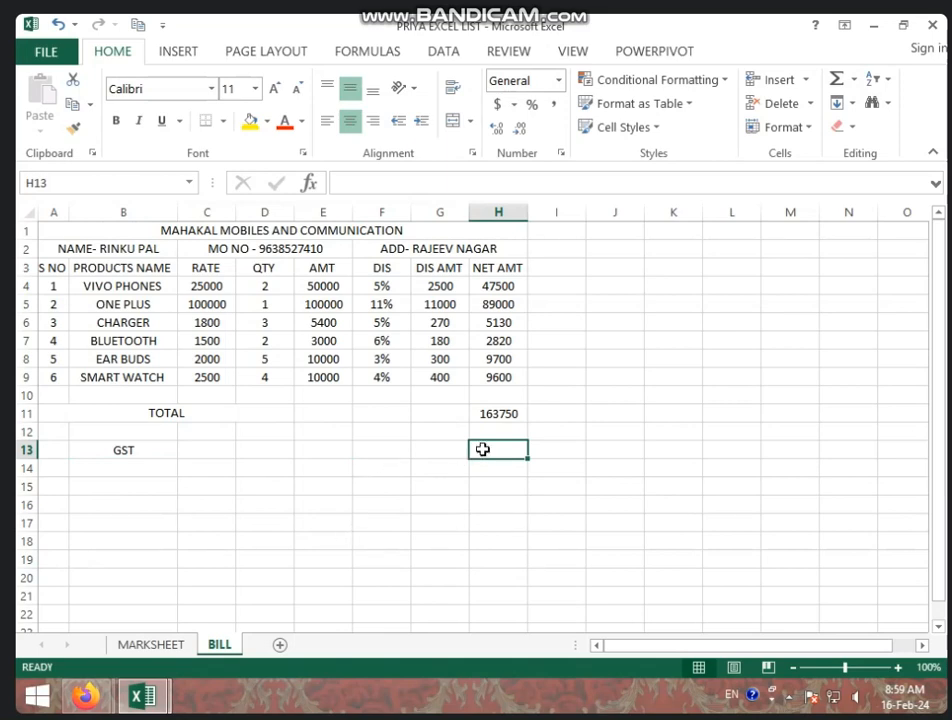
click(262, 444)
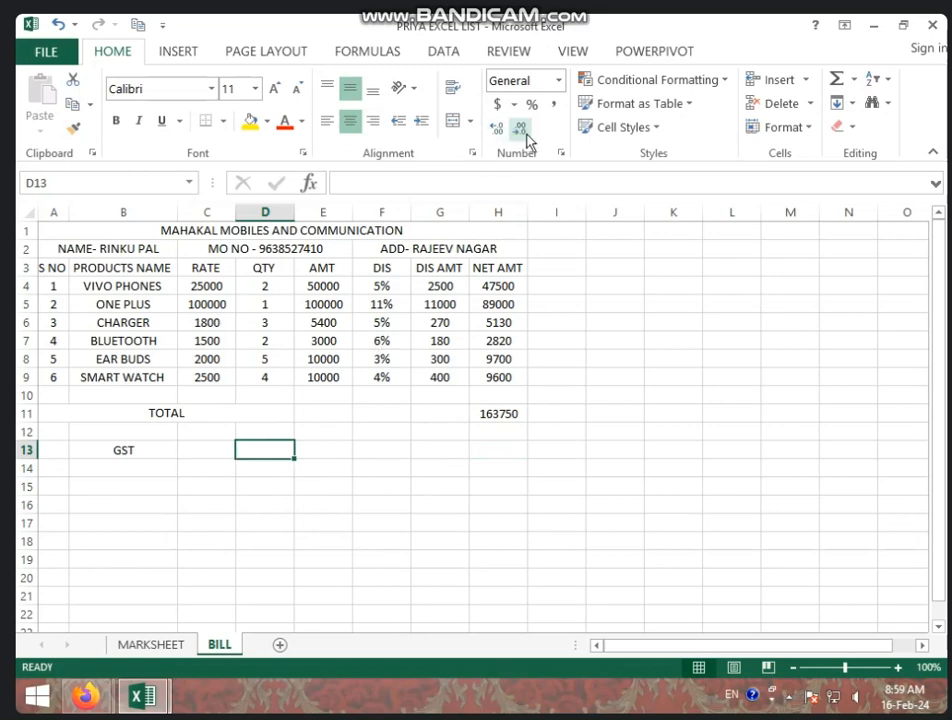
click(530, 106)
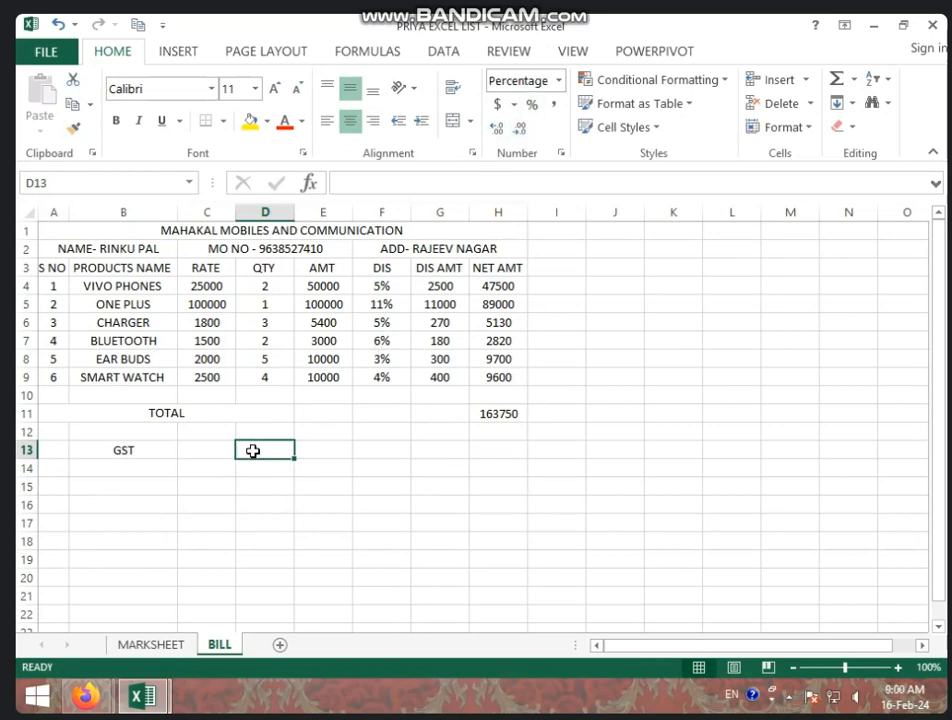
text(8)
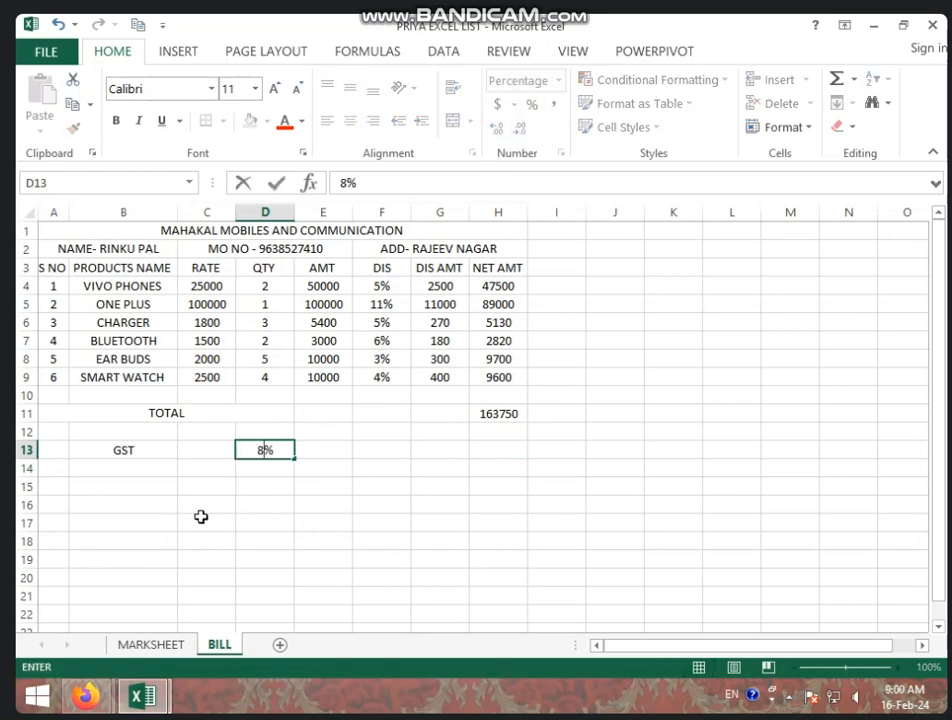
click(511, 455)
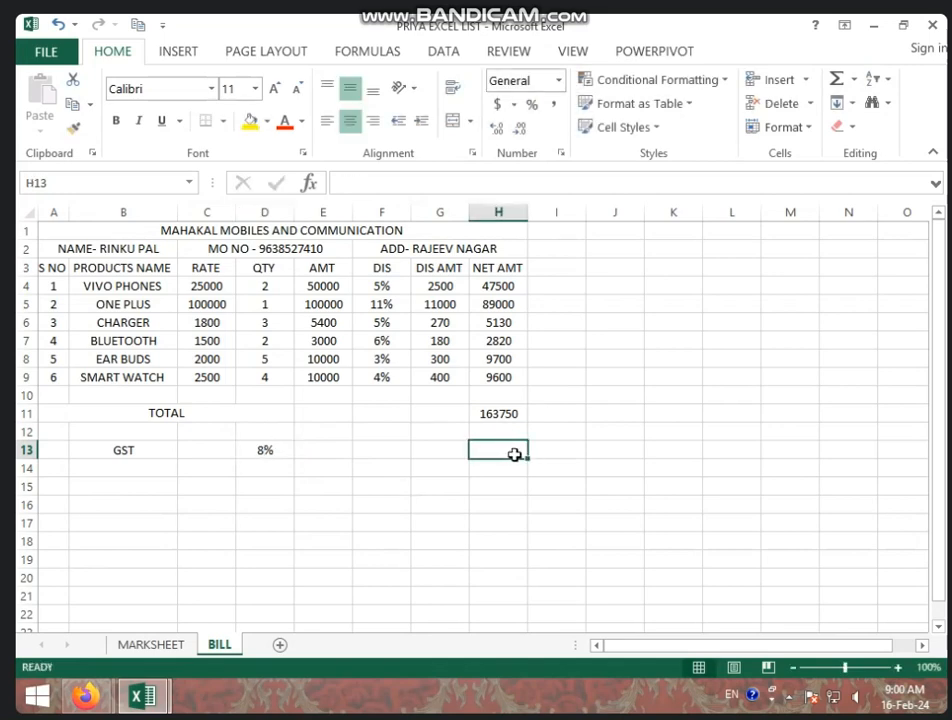
Calculate GST in H13 with =H11*D13, giving 13100
text(=)
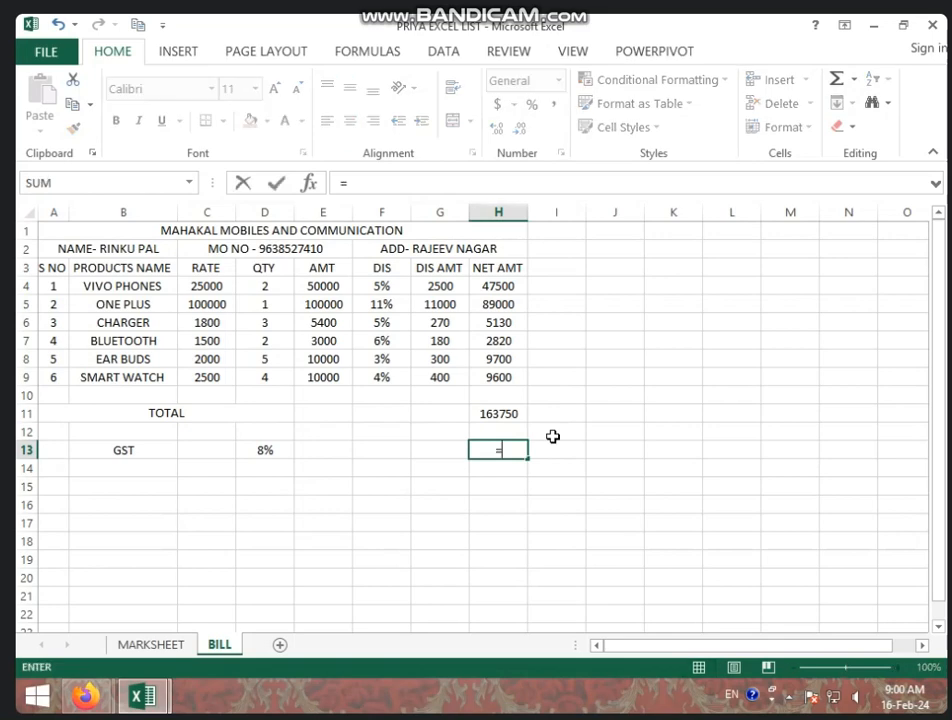
click(506, 412)
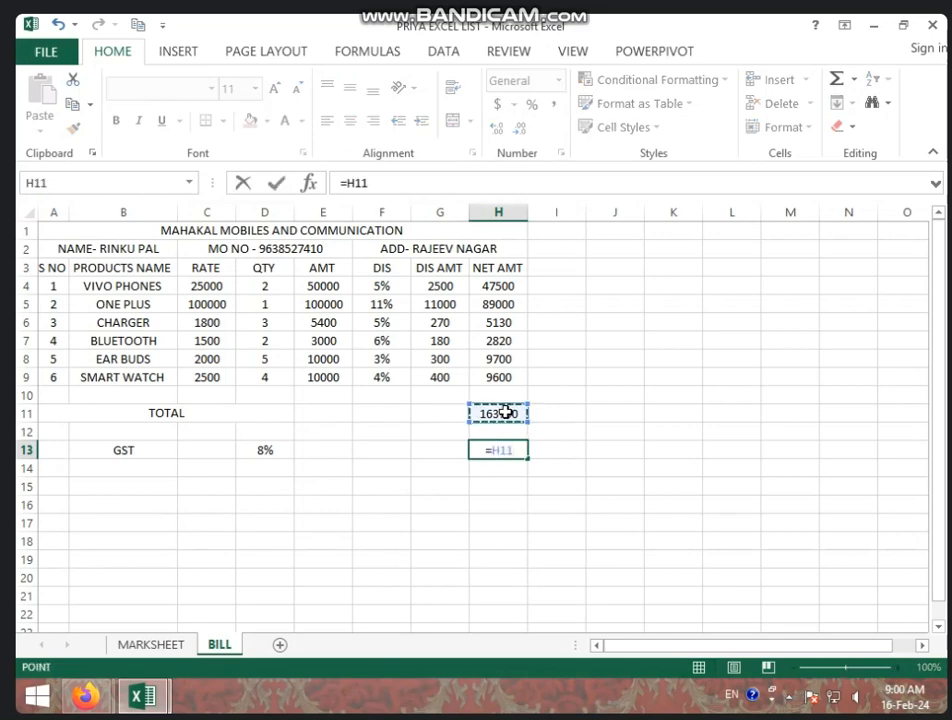
text(*)
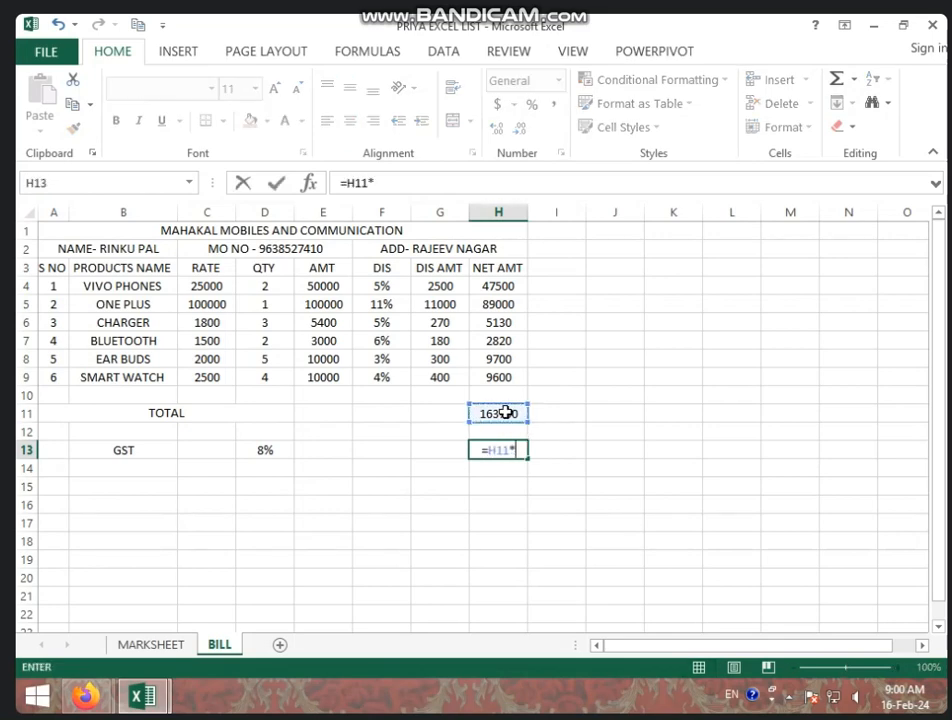
click(271, 453)
key(Return)
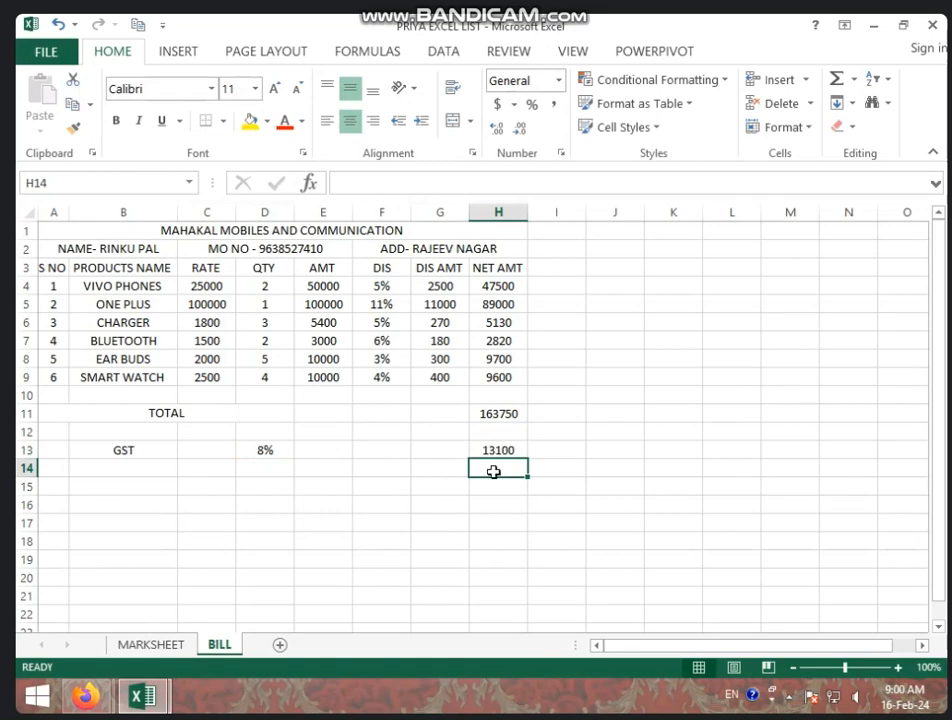
Merge B15:E15 as NET TOTAL AMT and AutoSum H11:H15 into H15, giving 176850
click(120, 493)
drag(120, 493, 323, 487)
click(455, 120)
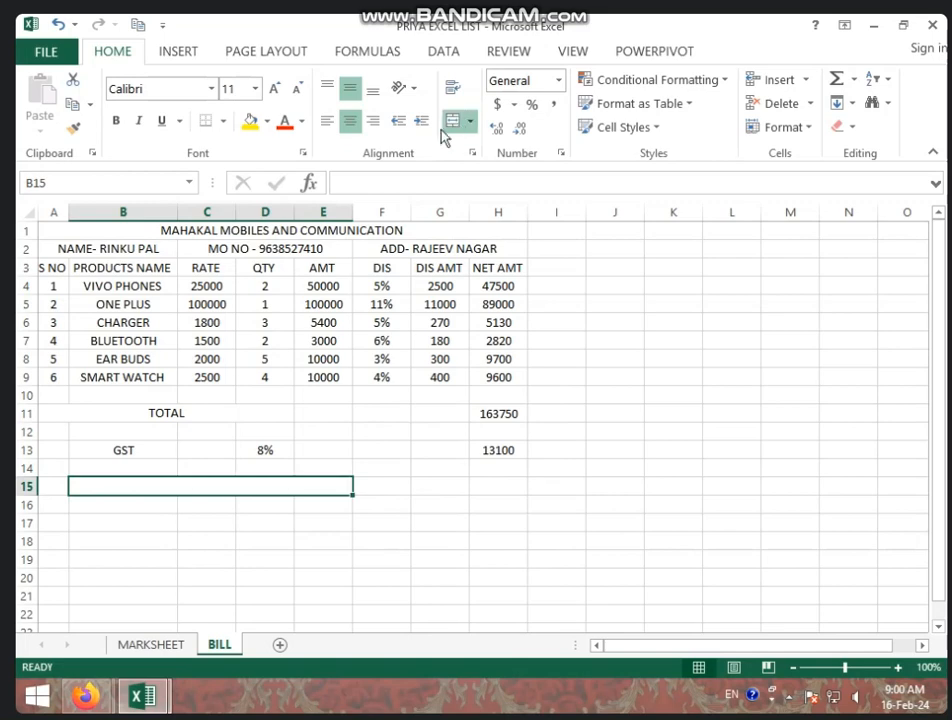
text(NET RT)
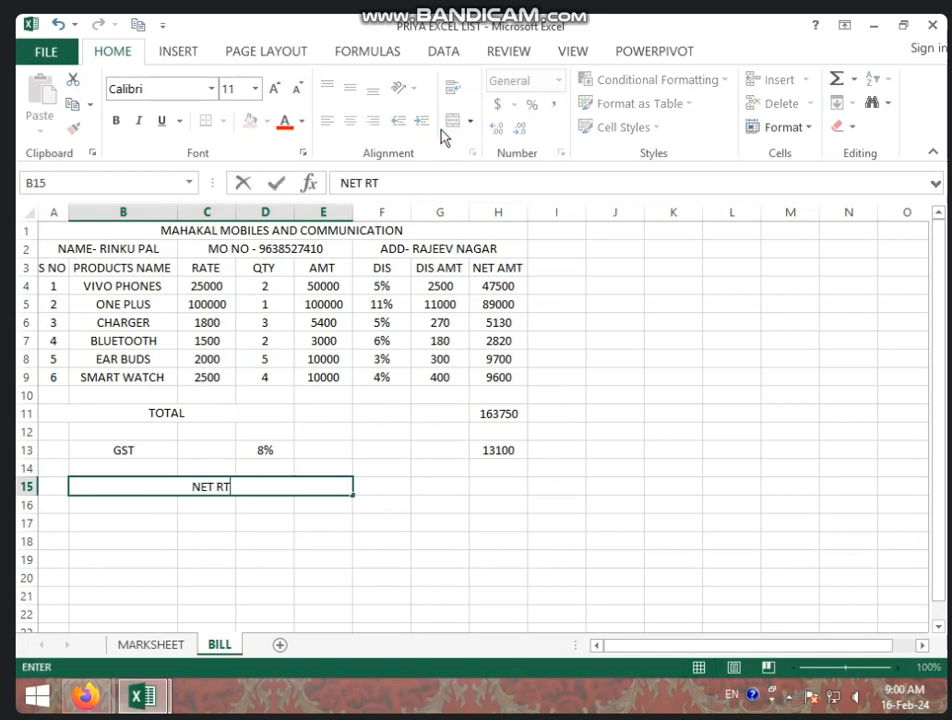
key(BackSpace)
key(BackSpace)
text(TOTAL AMT)
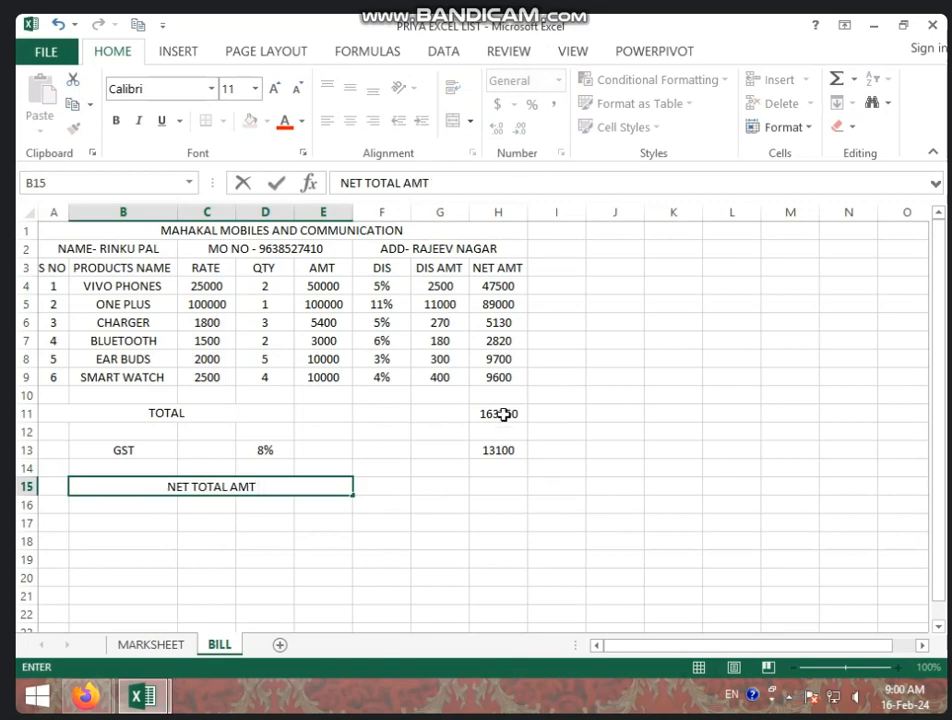
drag(501, 414, 508, 486)
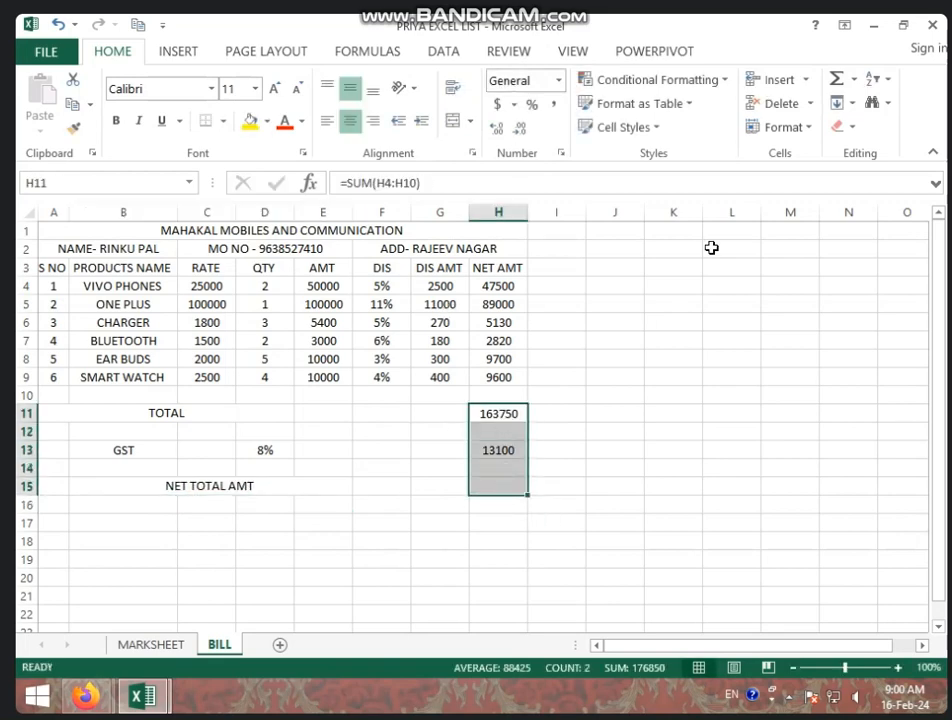
click(837, 78)
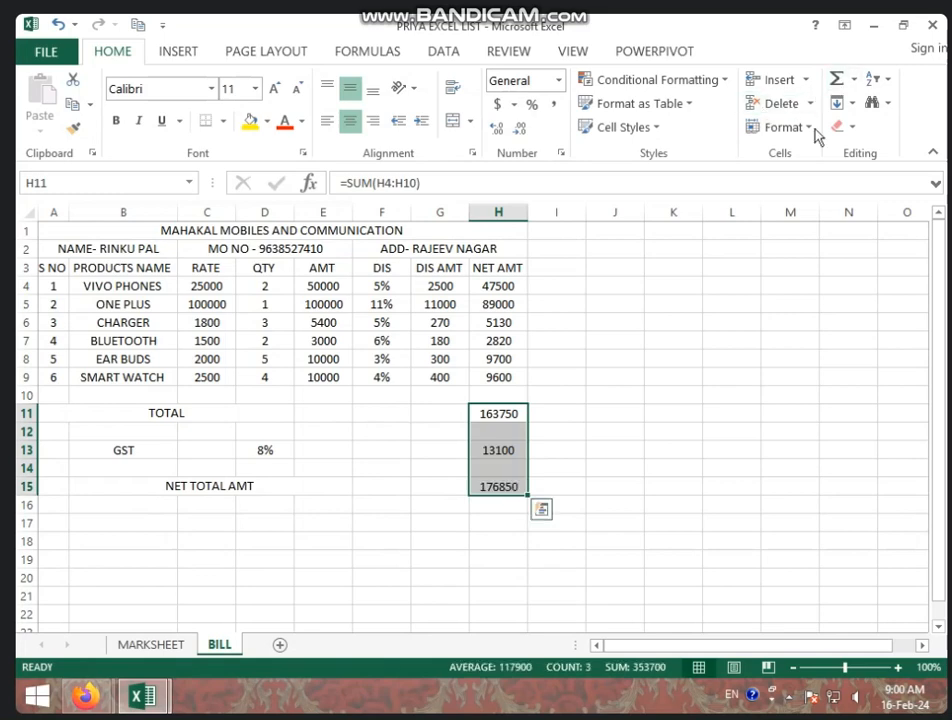
click(498, 577)
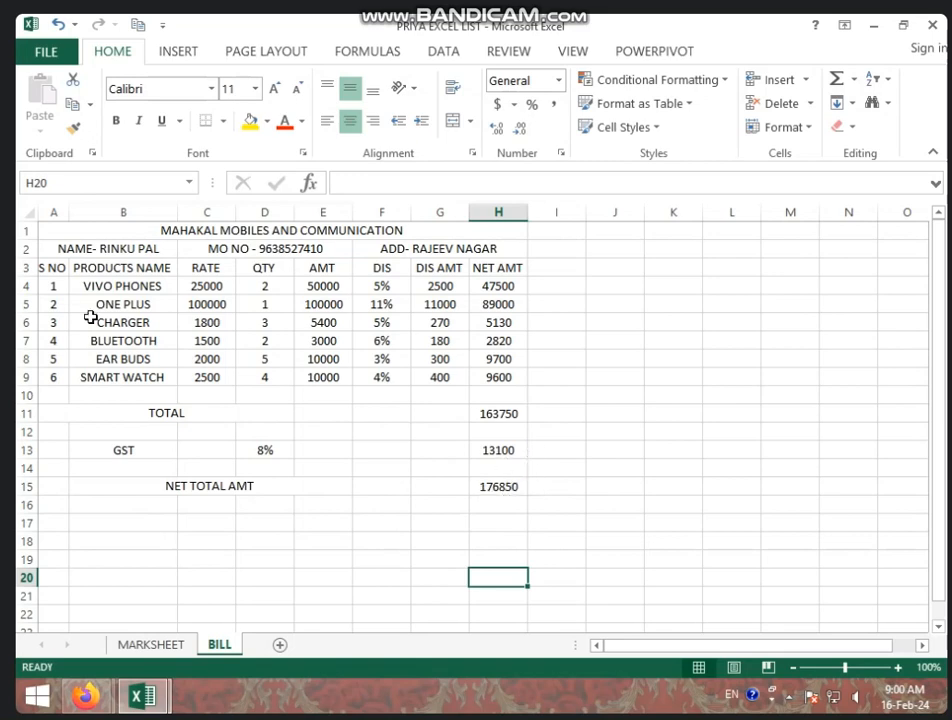
Apply All Borders to the whole bill range A1:H15
drag(51, 235, 204, 488)
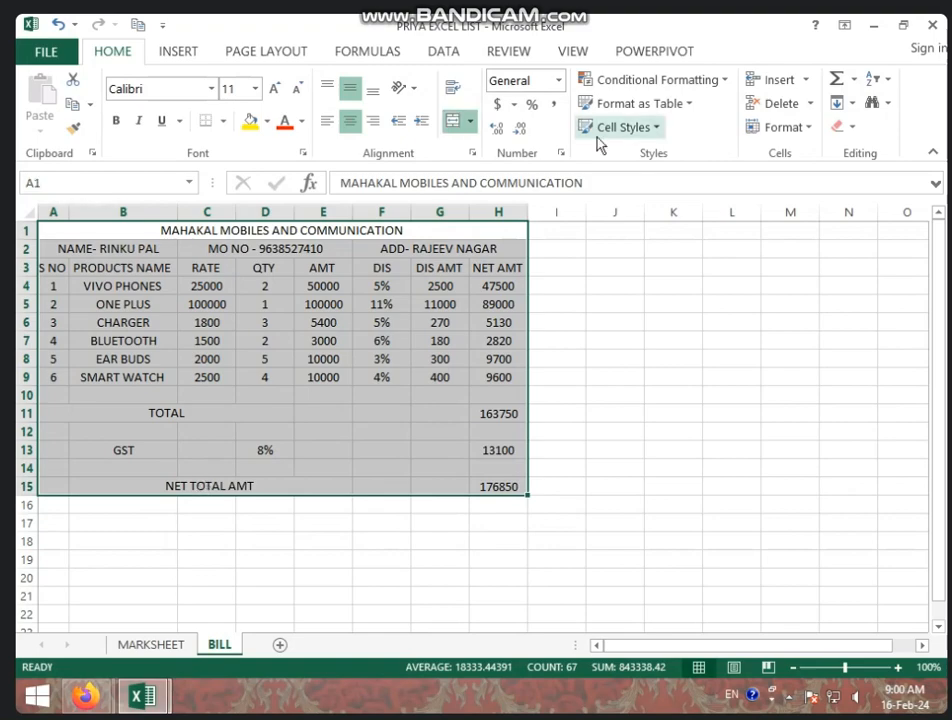
click(222, 121)
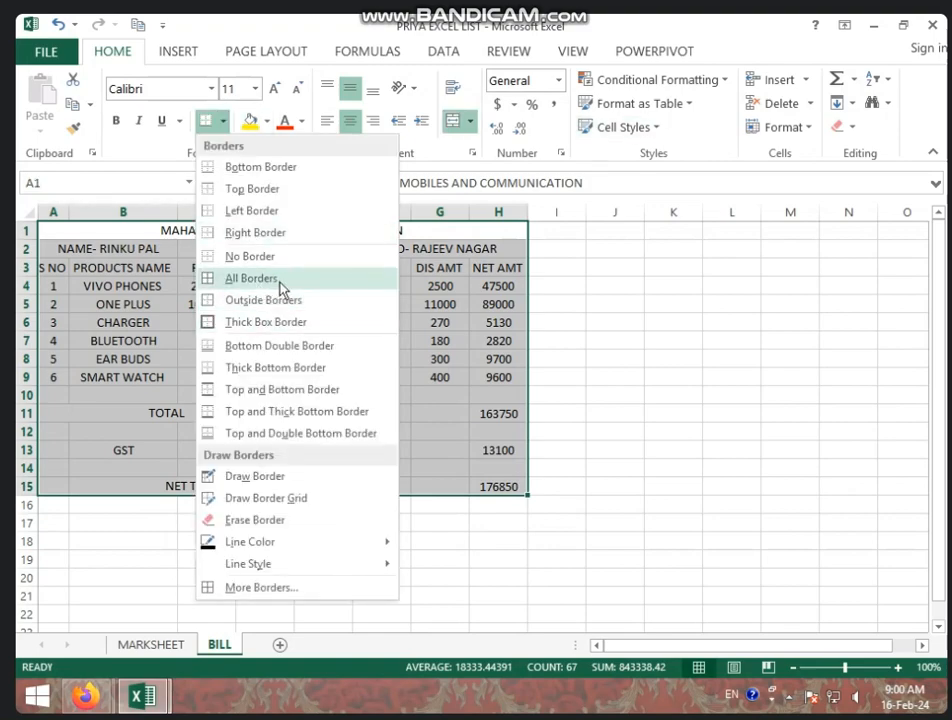
click(275, 282)
click(323, 377)
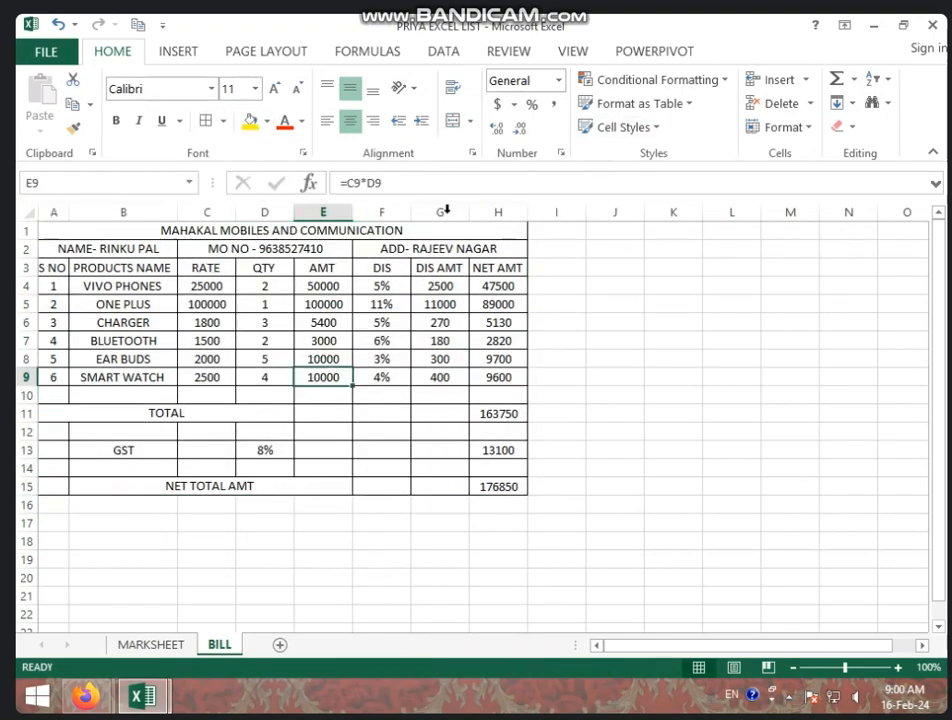
click(248, 230)
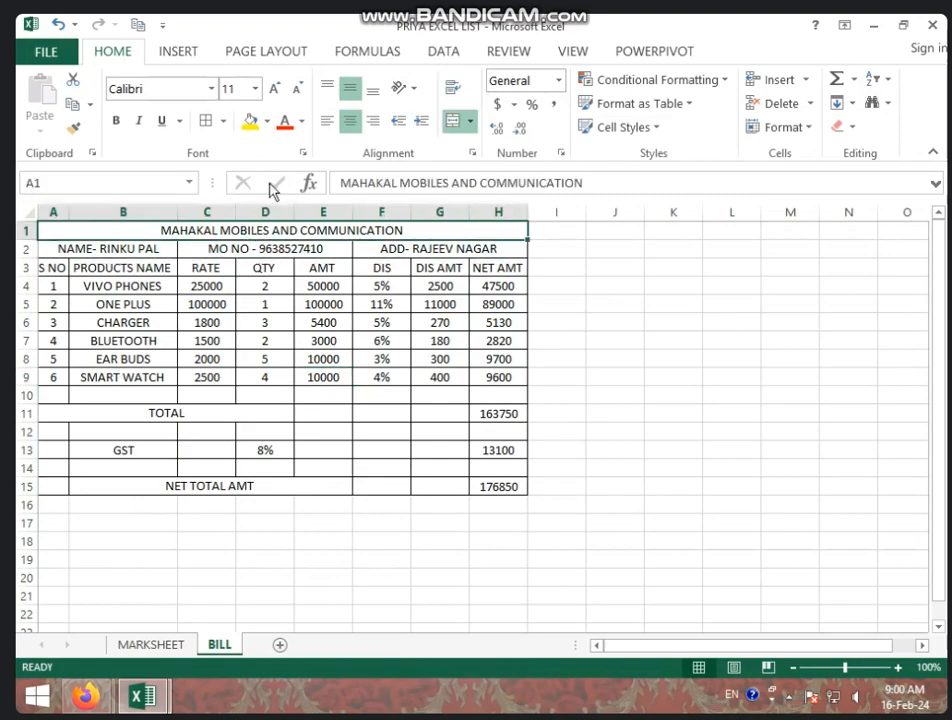